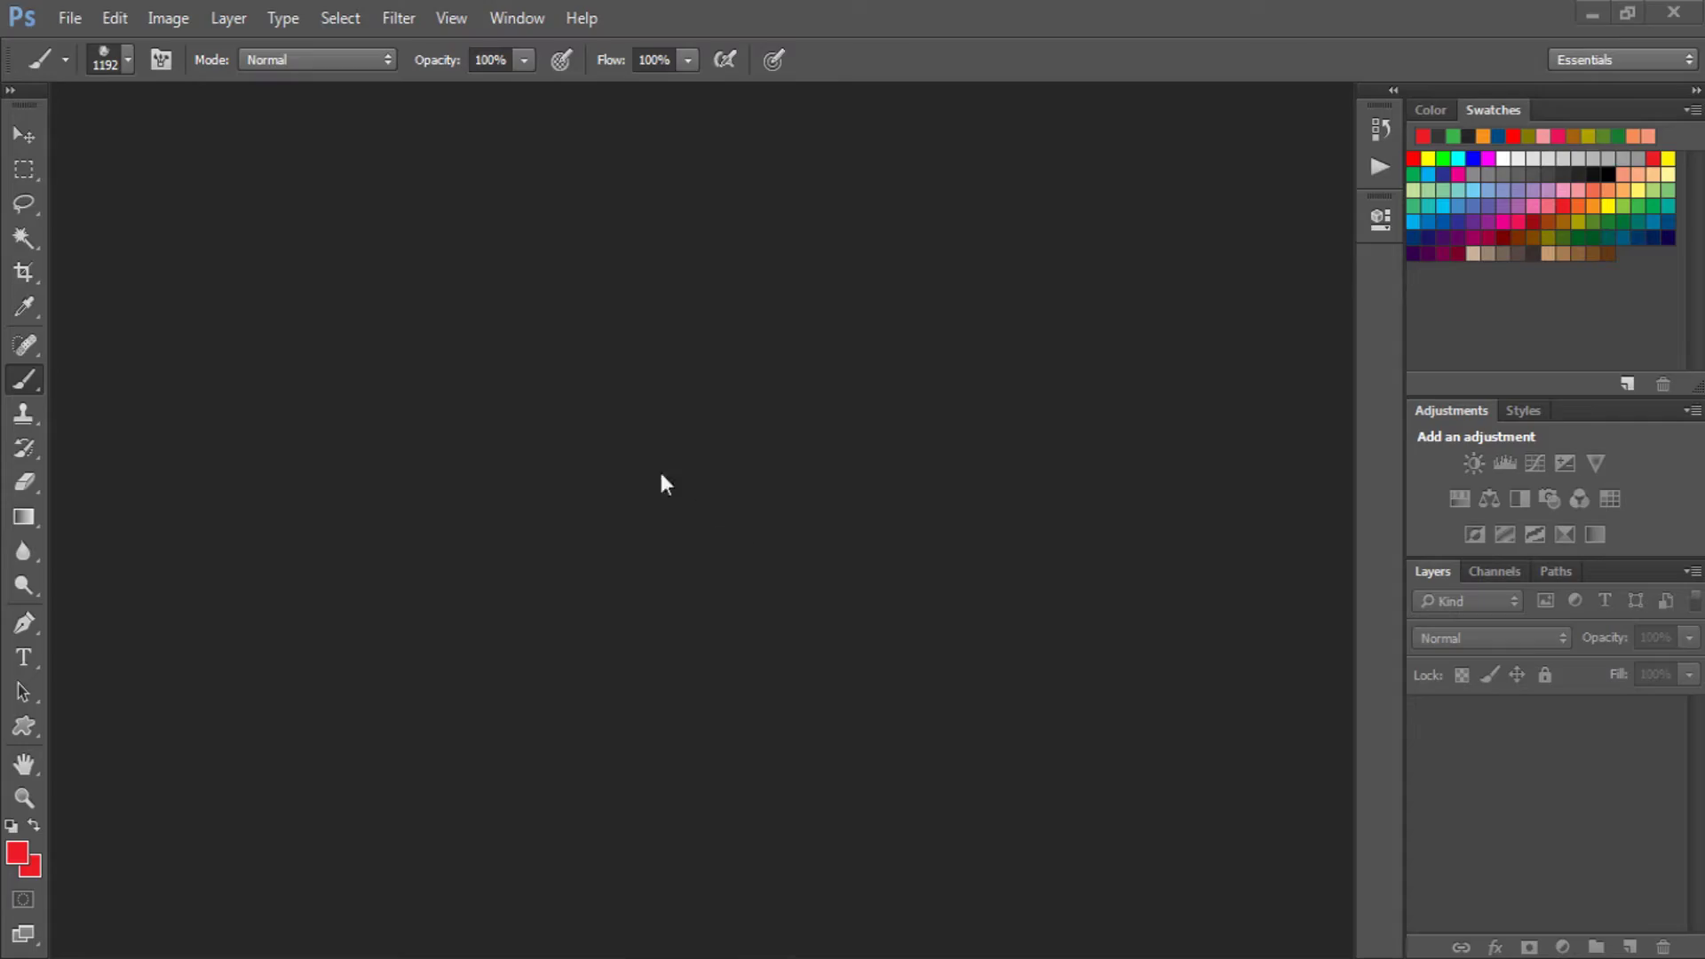
# - Create a new white document: width 1920, height 1080 px, resolution 72, RGB colour mode
pyautogui.click(70, 18)
pyautogui.click(89, 42)
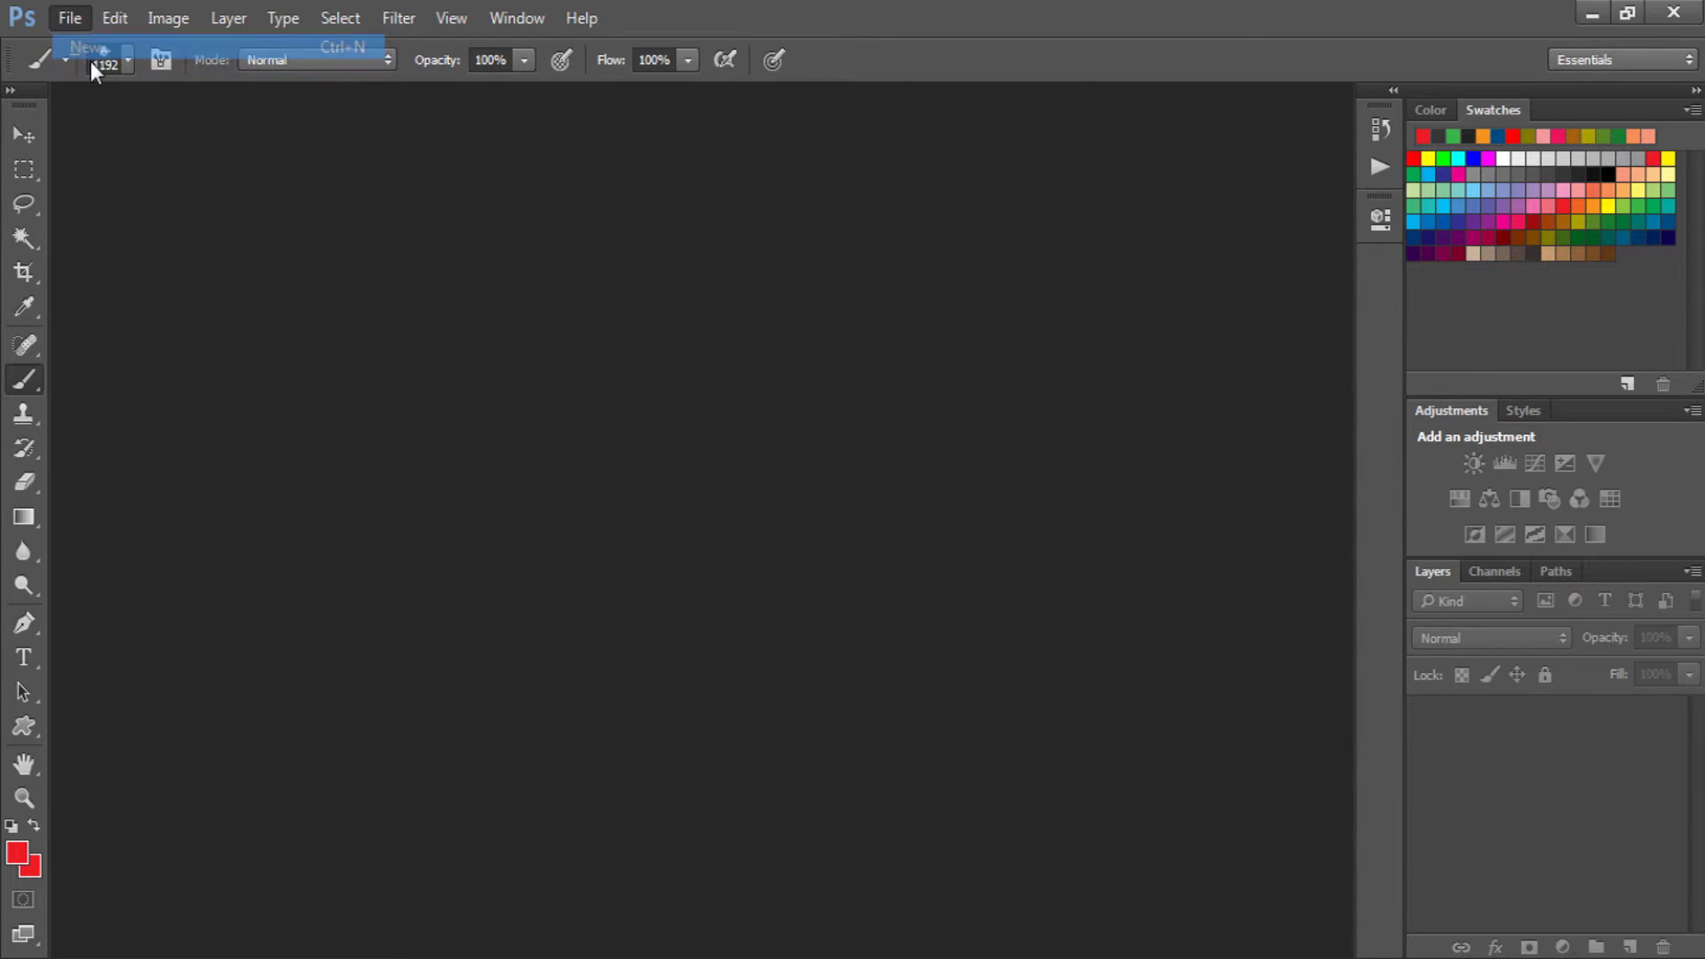
pyautogui.press('Tab')
pyautogui.press('Tab')
pyautogui.write('19')
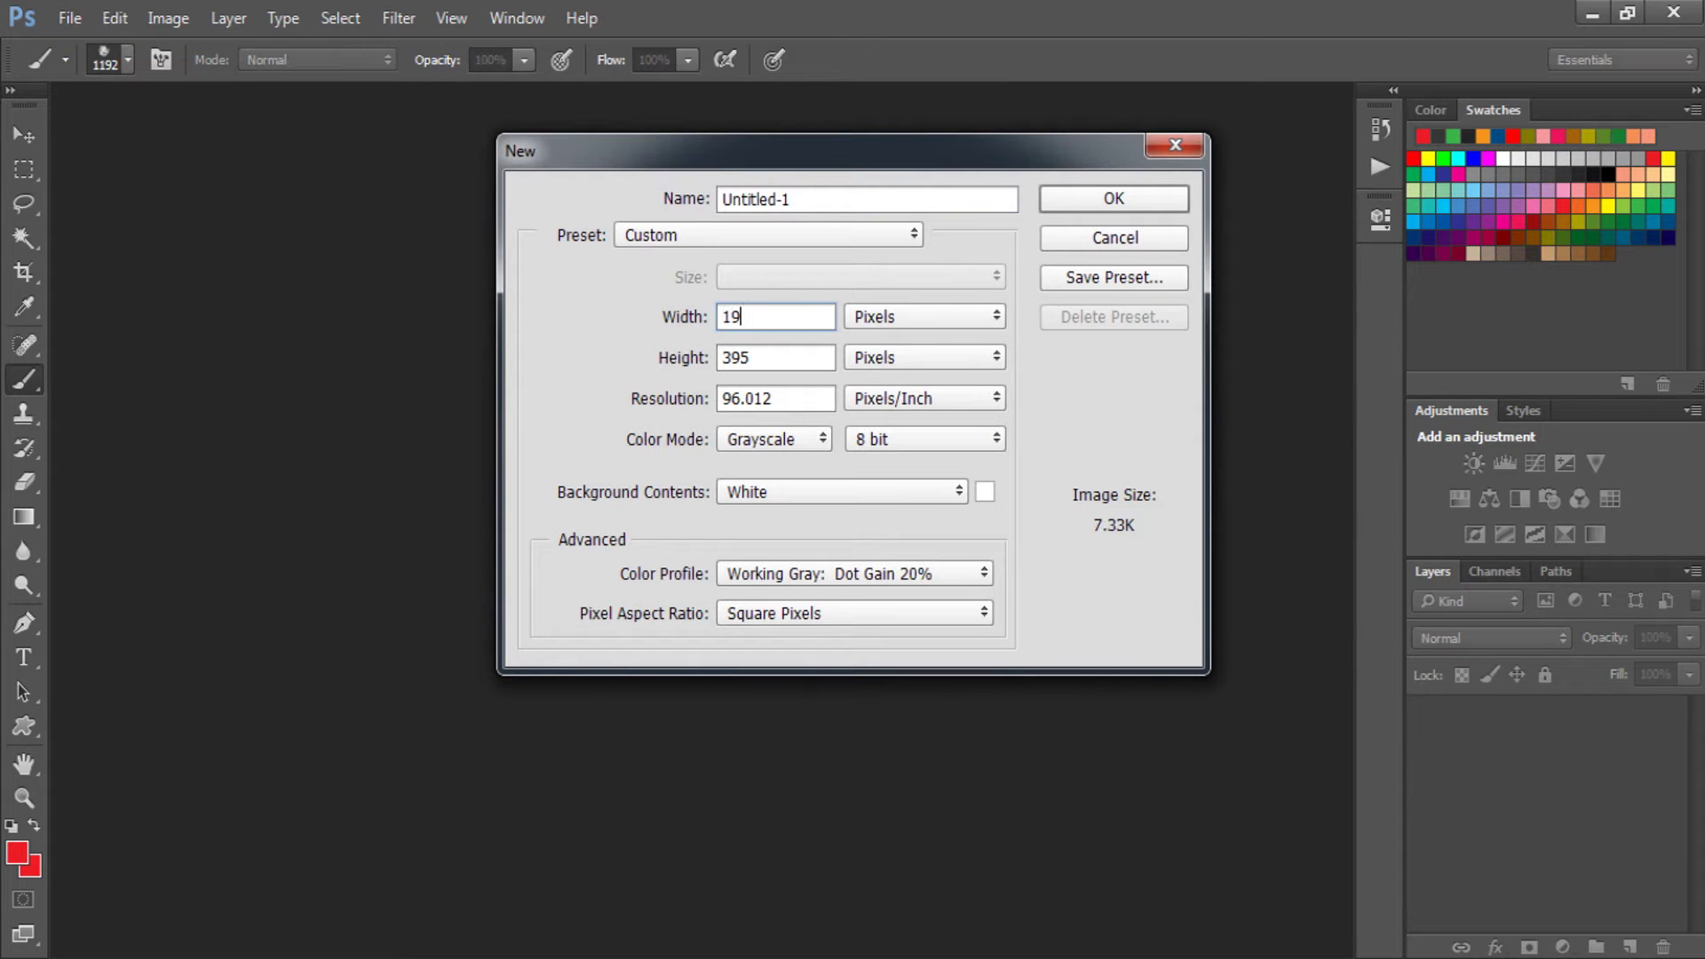
pyautogui.press('Tab')
pyautogui.write('10')
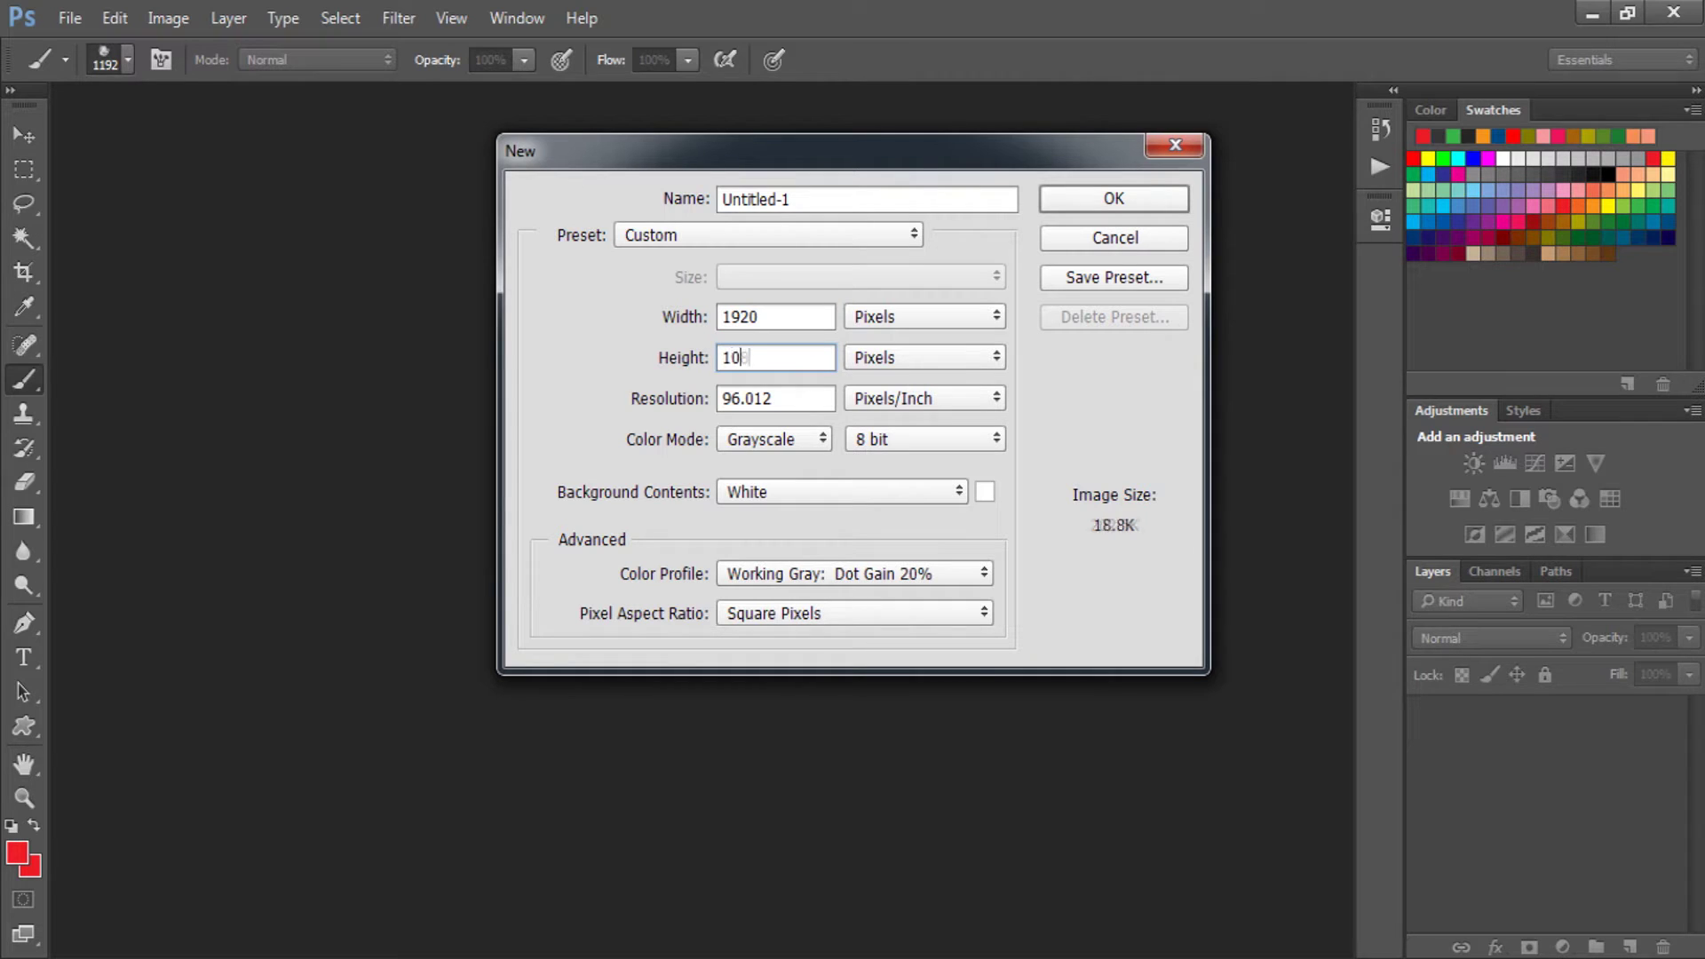
pyautogui.press('Tab')
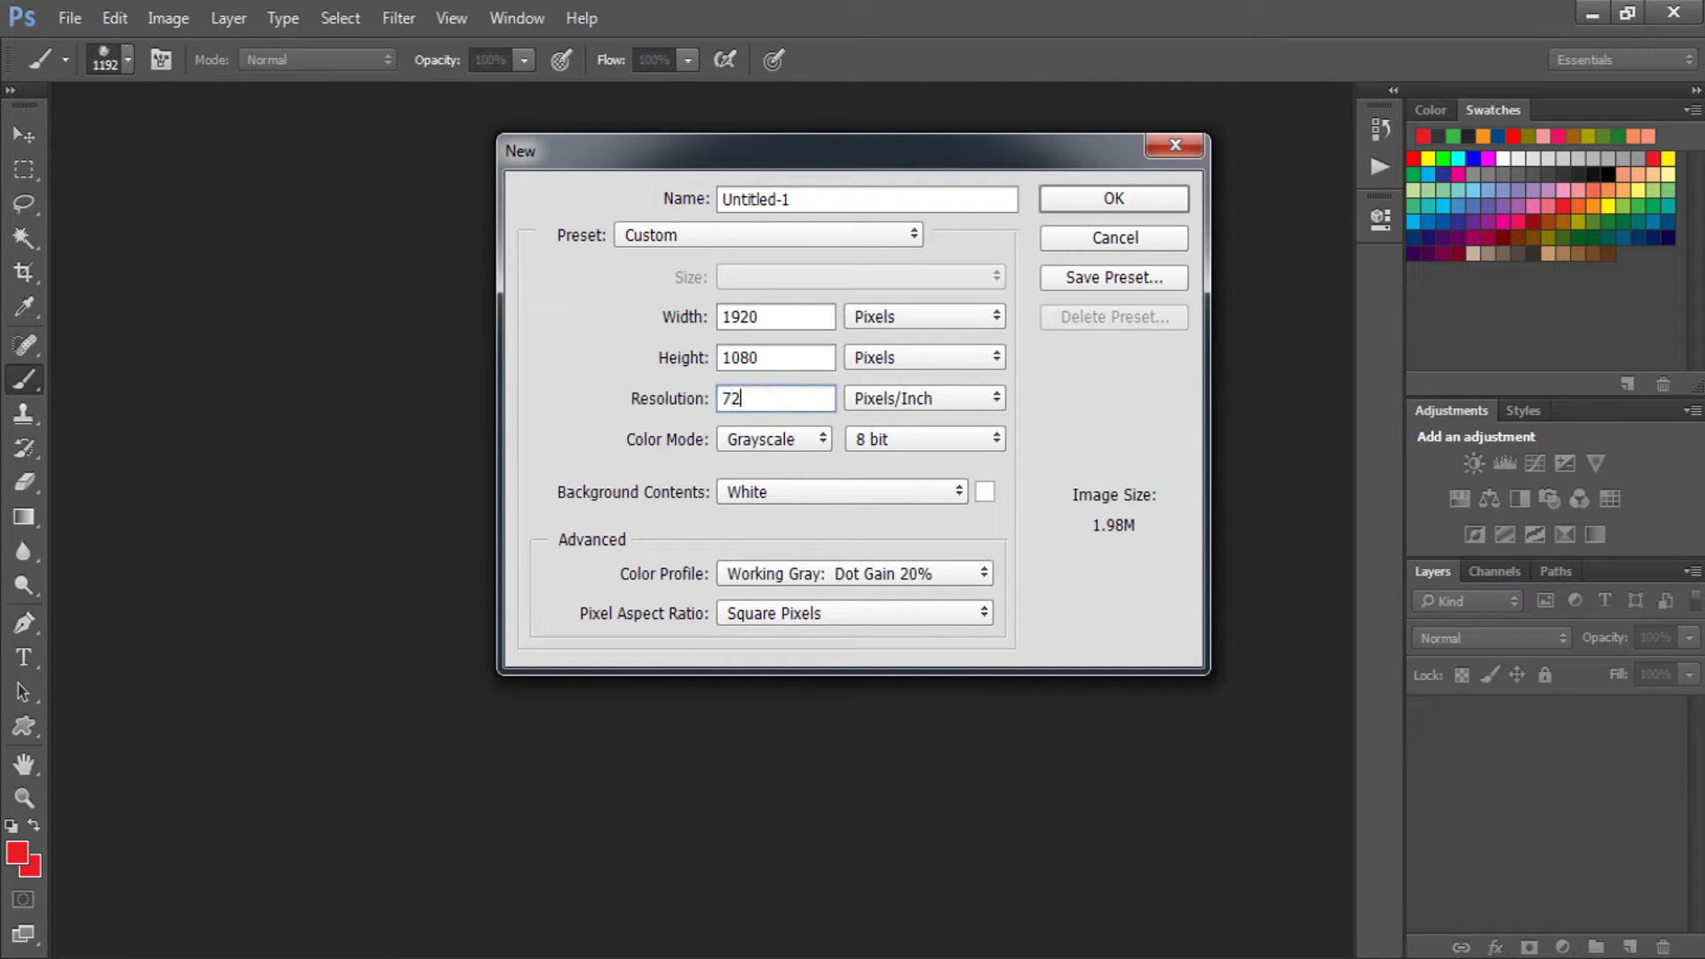
pyautogui.write('72')
pyautogui.press('Tab')
pyautogui.press('Tab')
pyautogui.press('Down')
pyautogui.press('Tab')
pyautogui.press('Return')
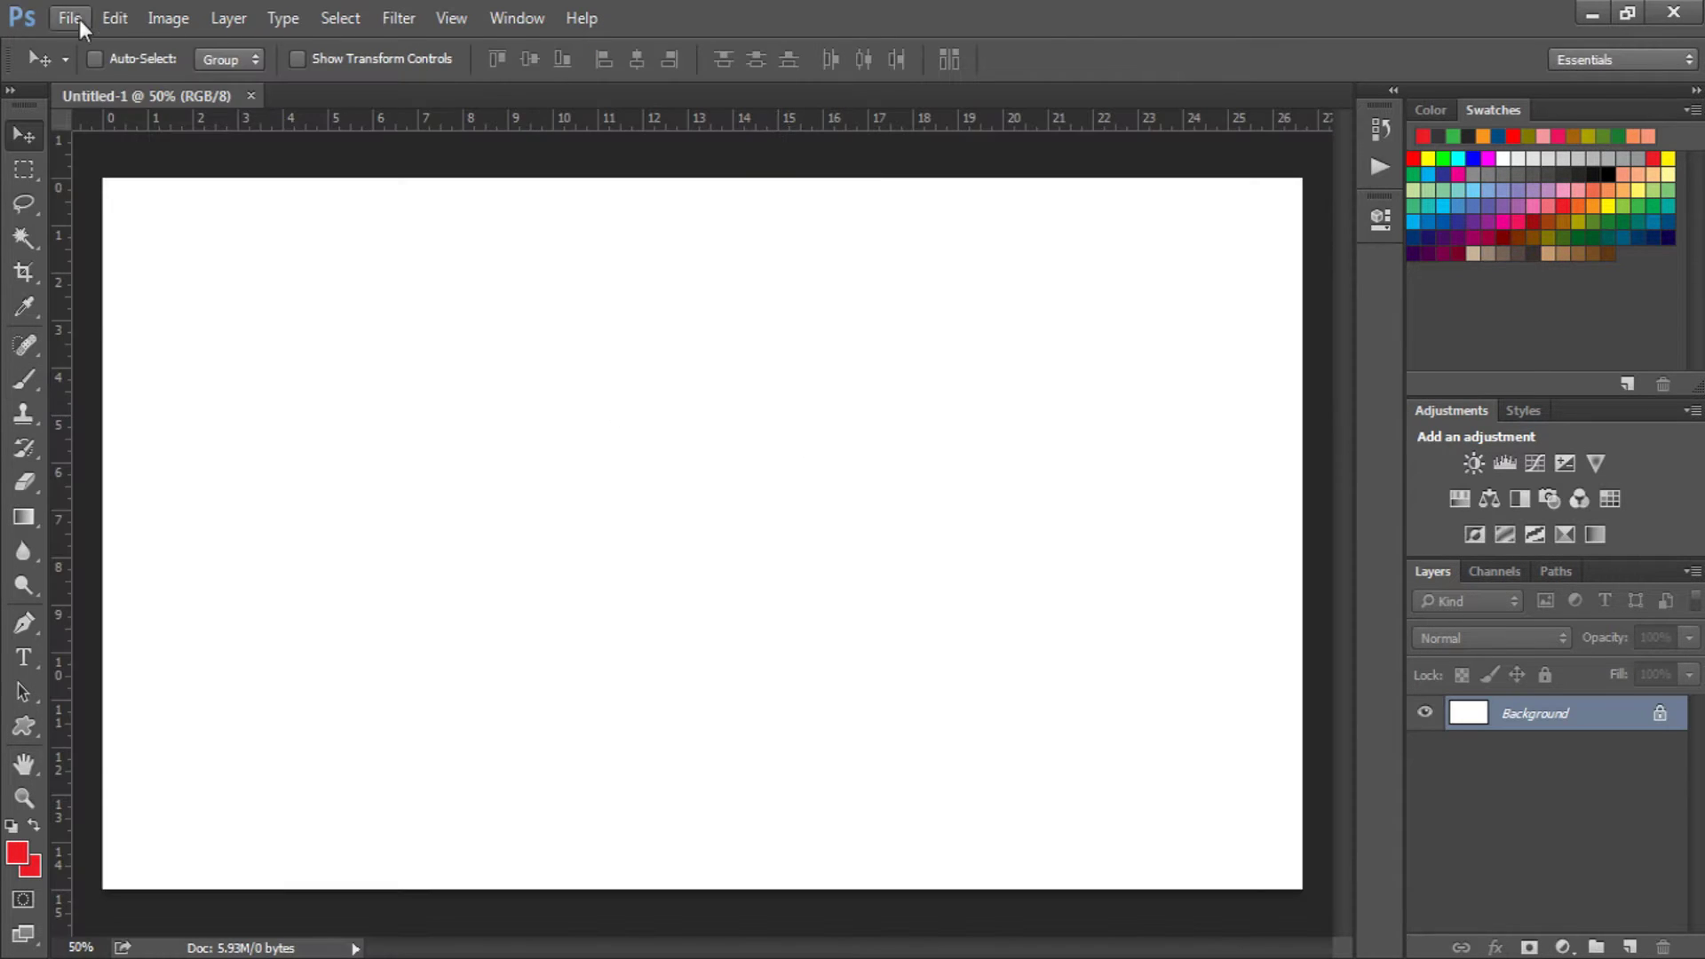
# - Place flower.png as an embedded layer and scale the rose up to about 308%
pyautogui.click(78, 19)
pyautogui.click(135, 446)
pyautogui.scroll(-5, 551, 446)
pyautogui.click(360, 169)
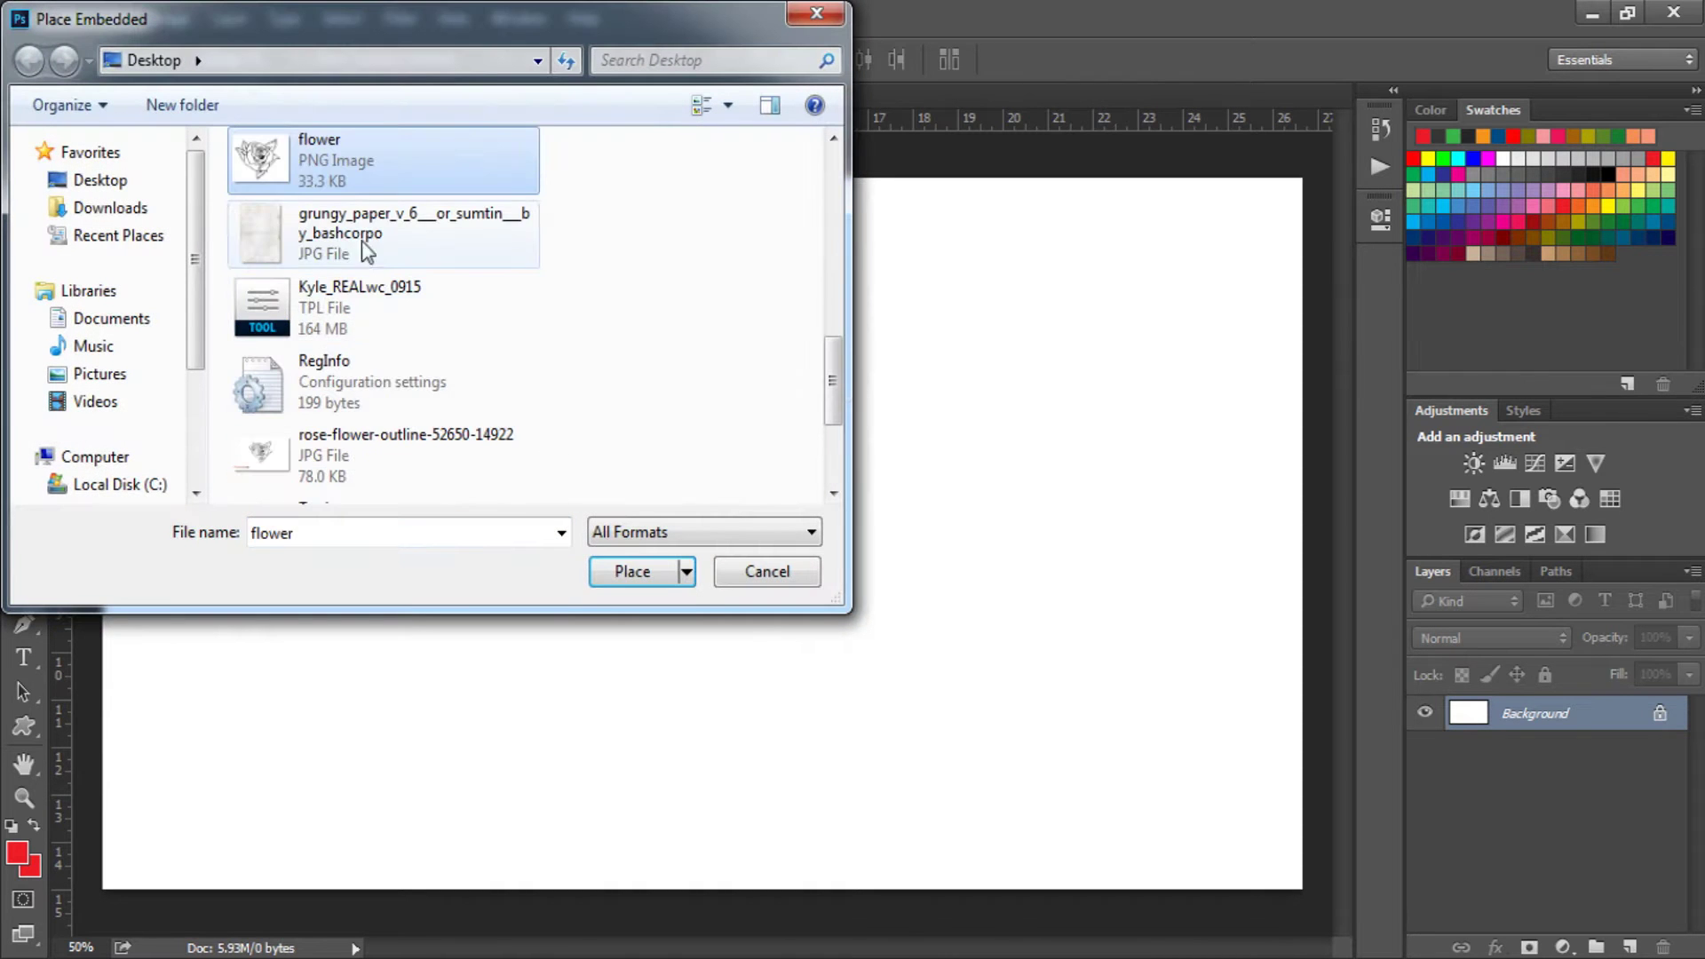
pyautogui.doubleClick(362, 169)
pyautogui.moveTo(830, 627); pyautogui.dragTo(1021, 914)
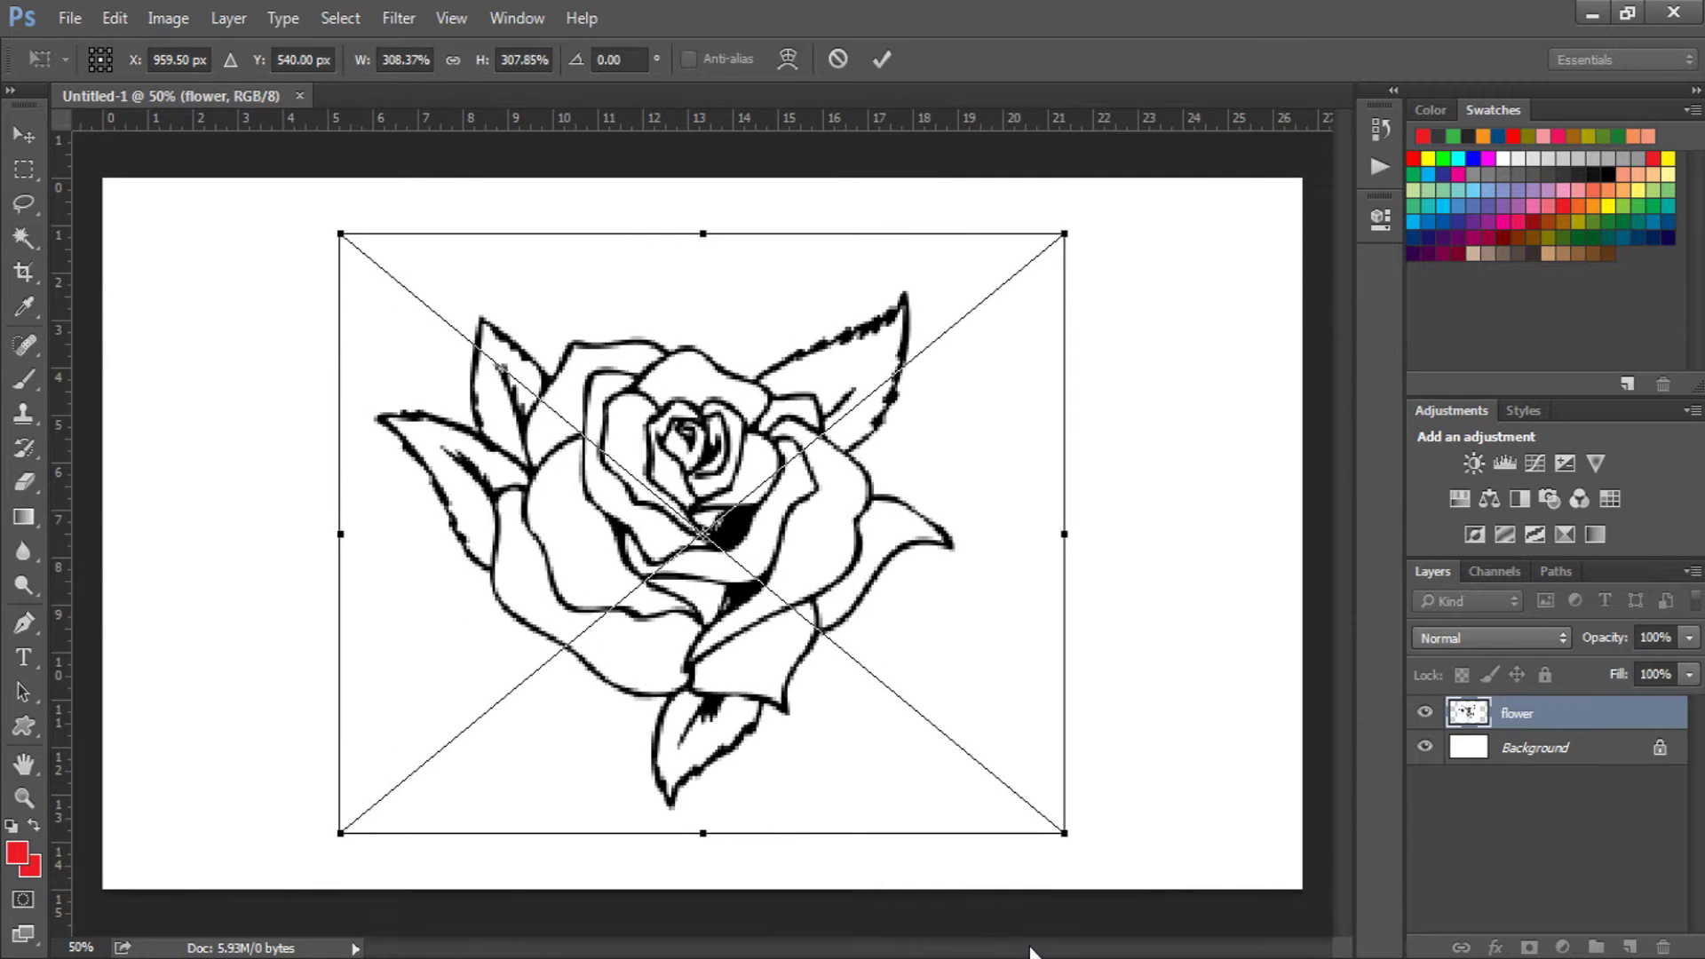
pyautogui.press('Return')
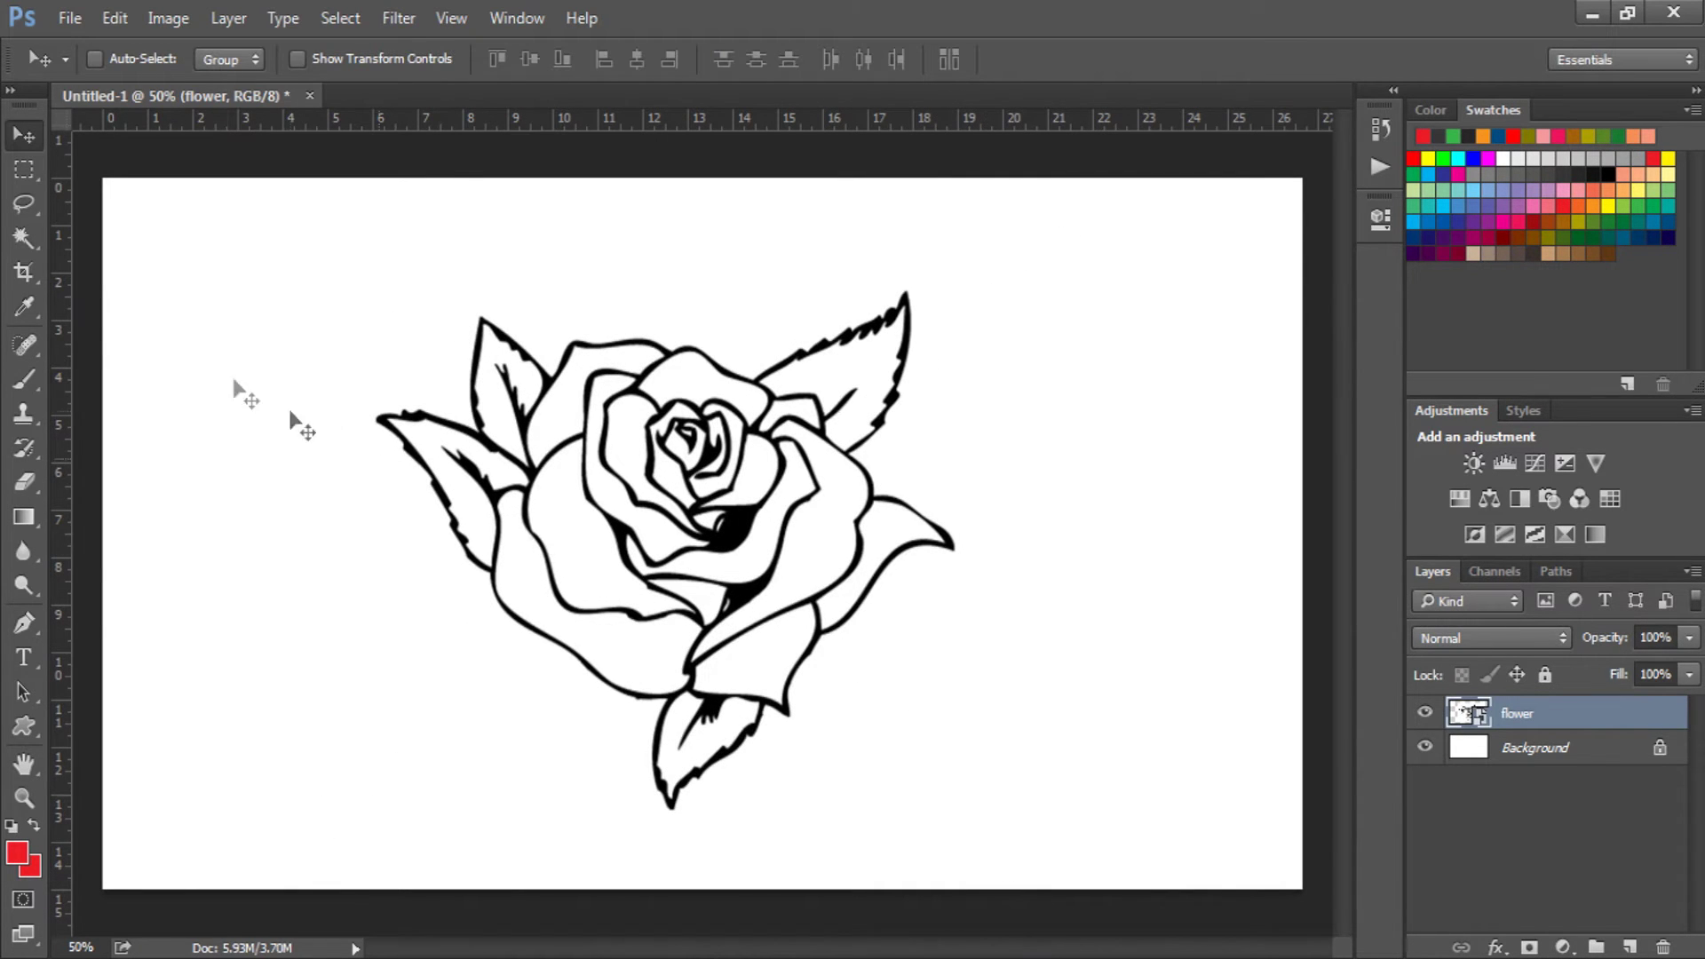
# - Use the Magic Wand to select the white petal interiors on the flower layer
pyautogui.click(24, 238)
pyautogui.click(565, 530)
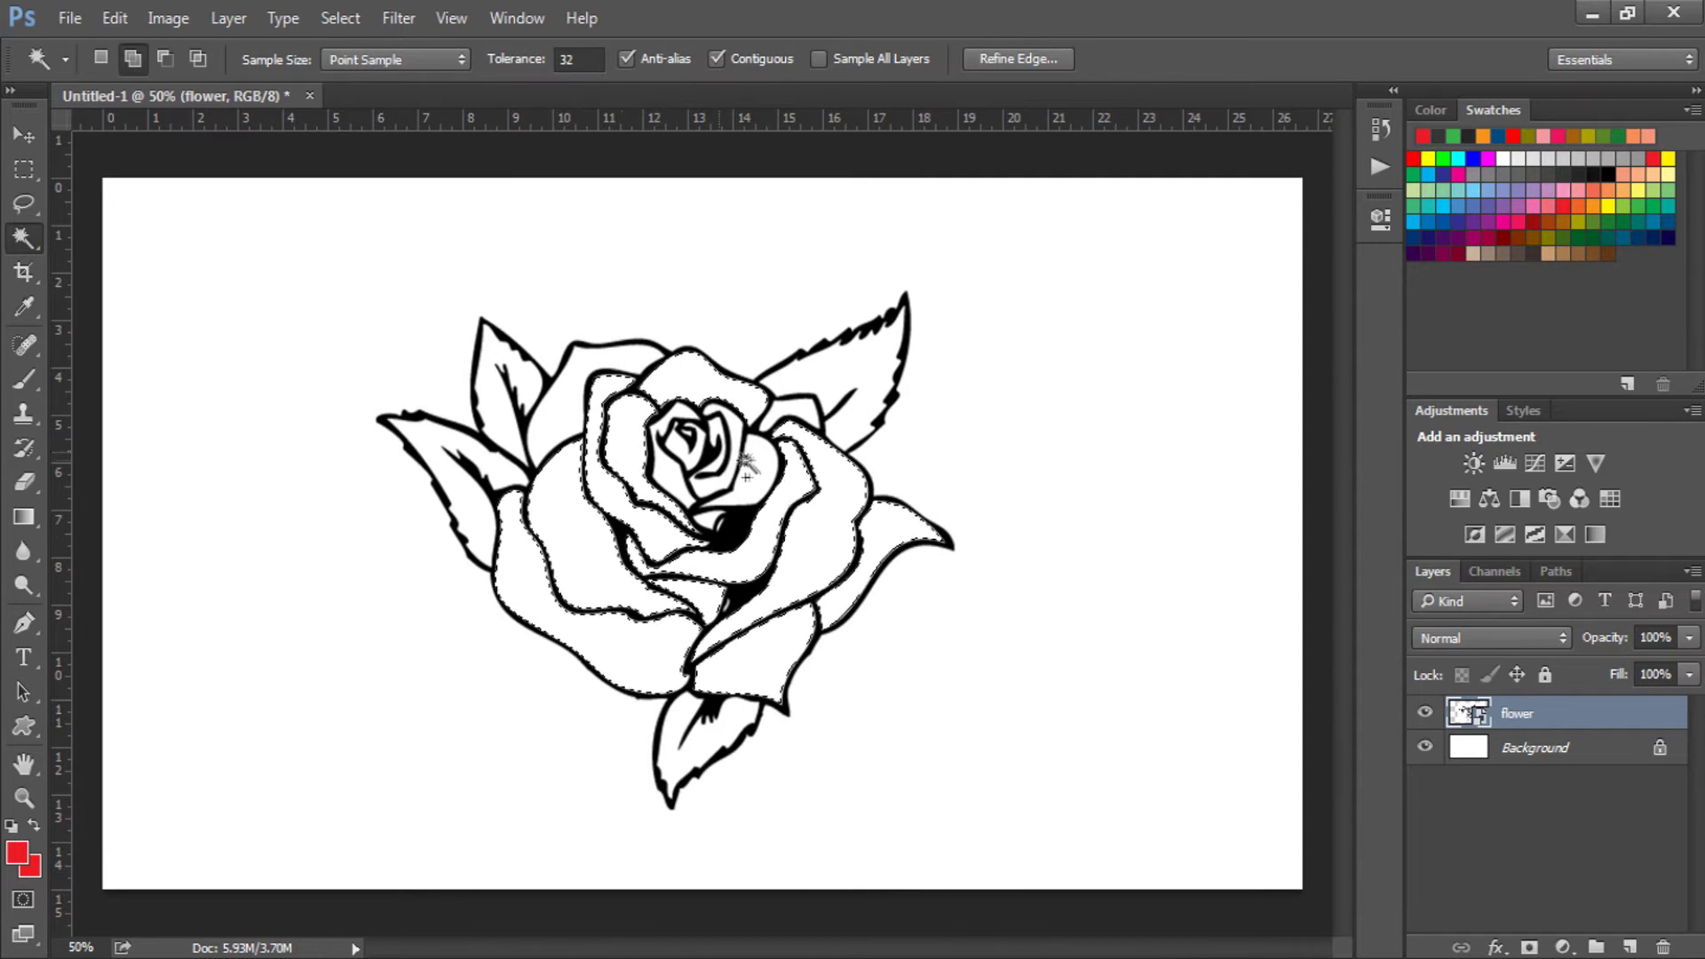
pyautogui.scroll(3, 746, 466)
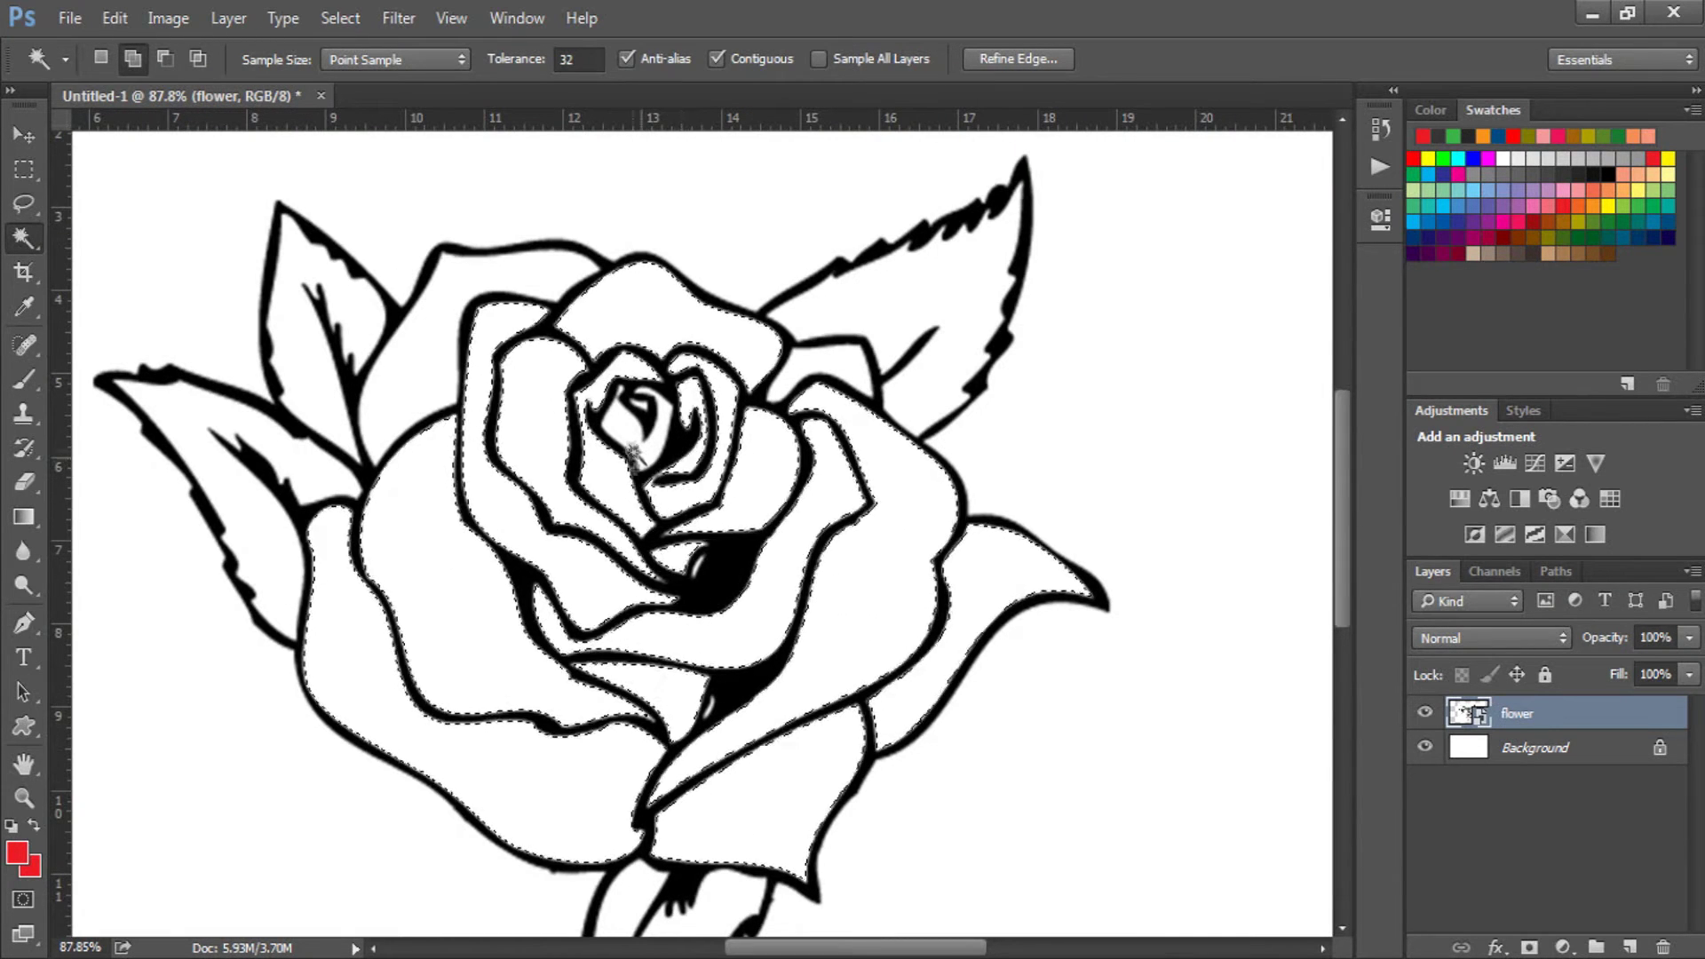
pyautogui.scroll(-3, 640, 462)
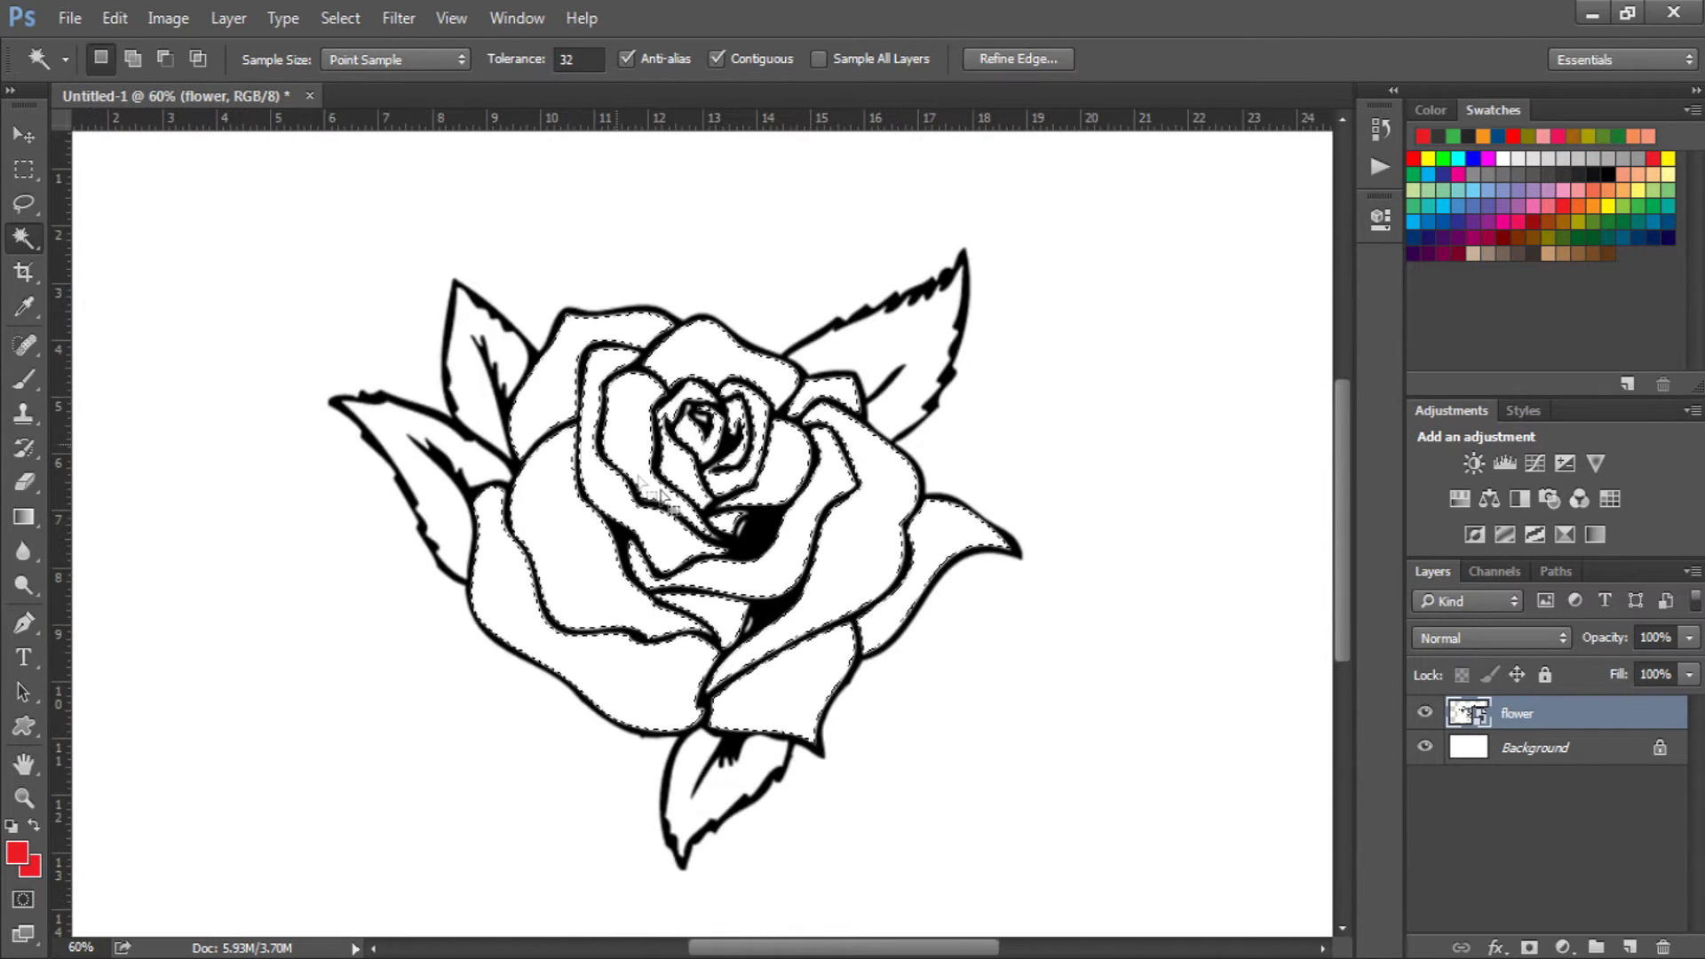
pyautogui.scroll(-2, 657, 491)
pyautogui.scroll(1, 450, 453)
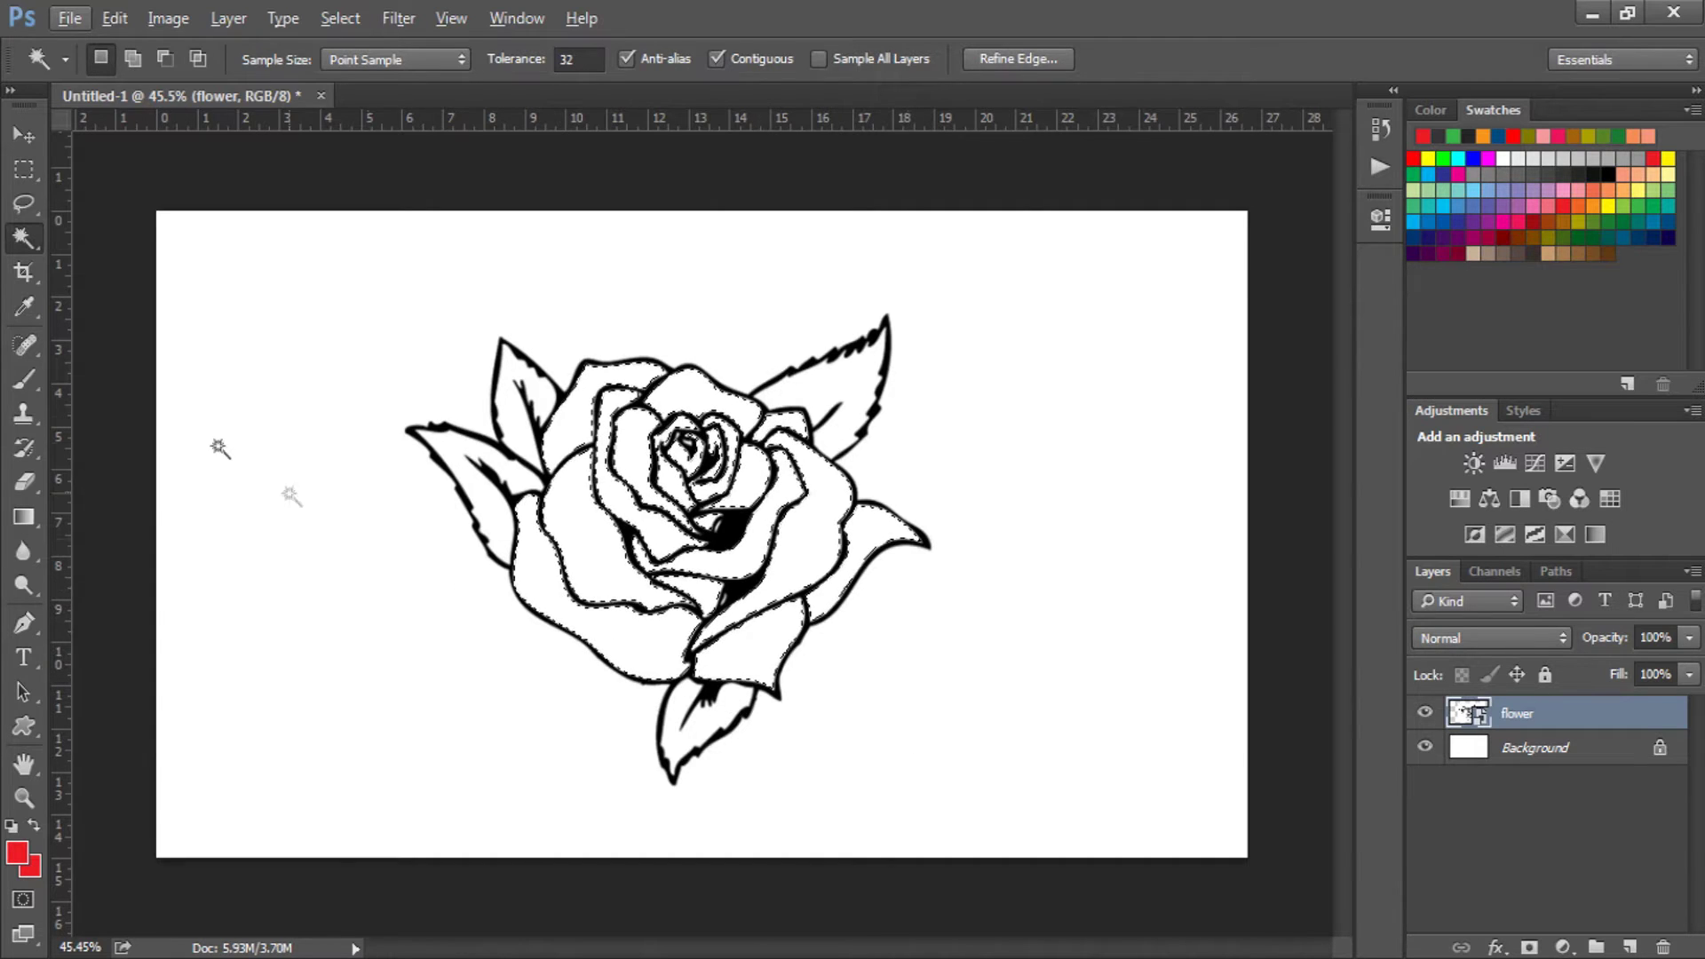
# - Choose the Brush tool with the 1192 px watercolour brush preset
pyautogui.click(30, 377)
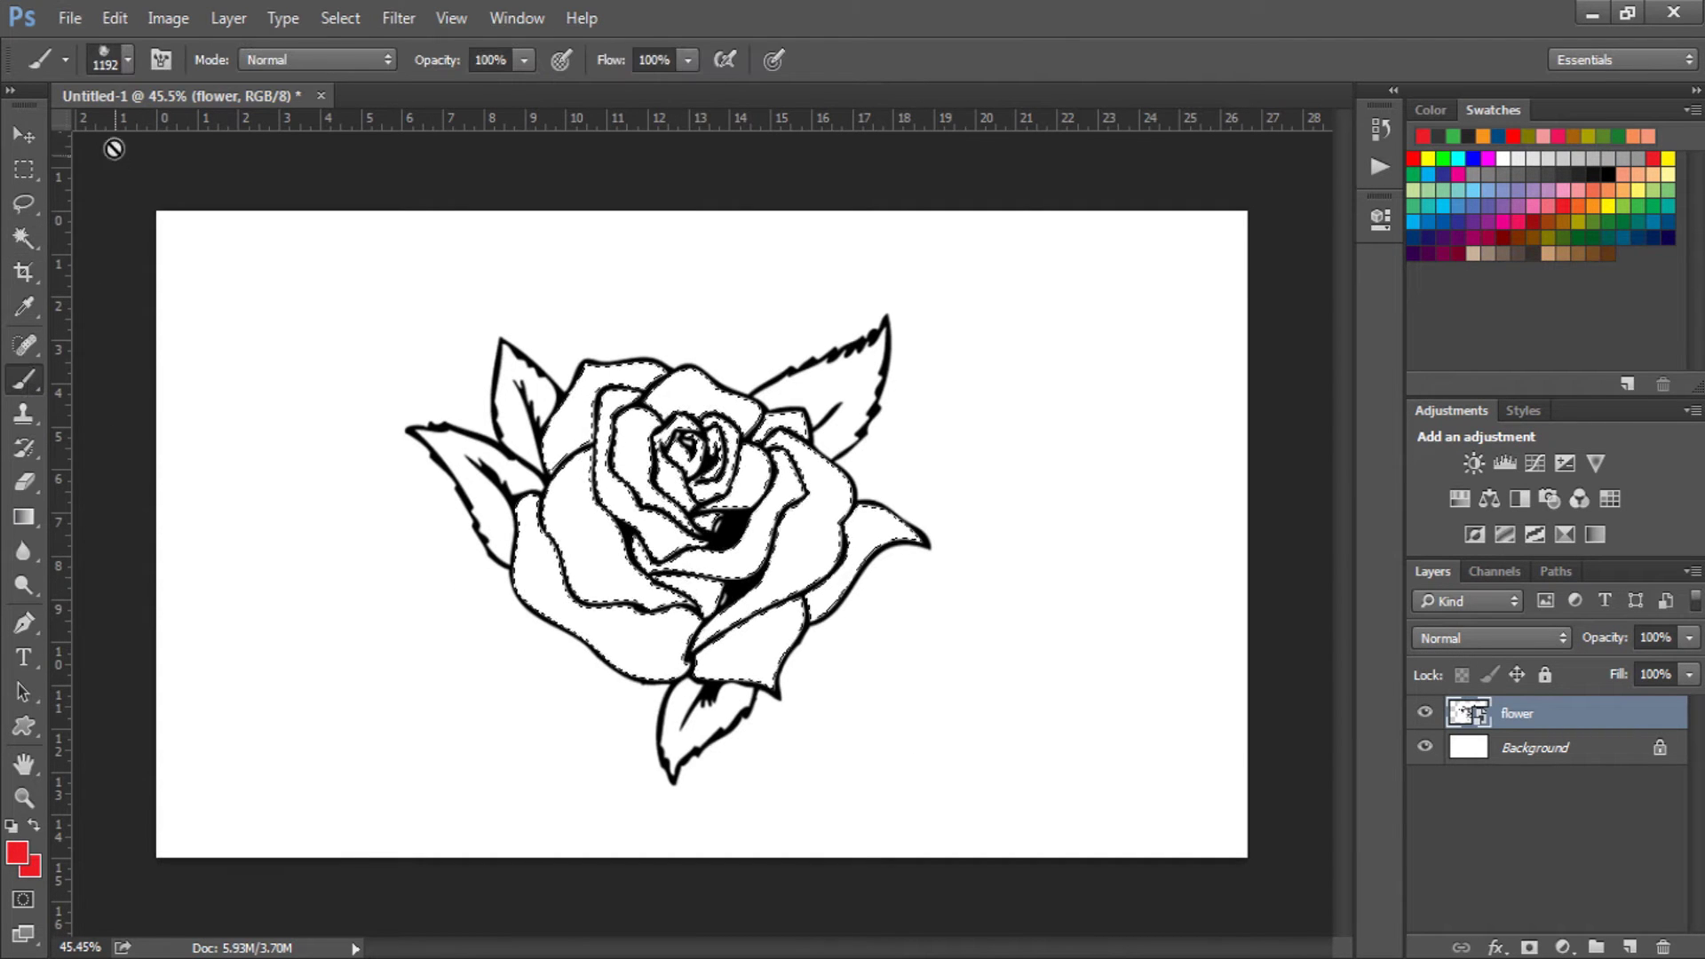
pyautogui.rightClick(122, 289)
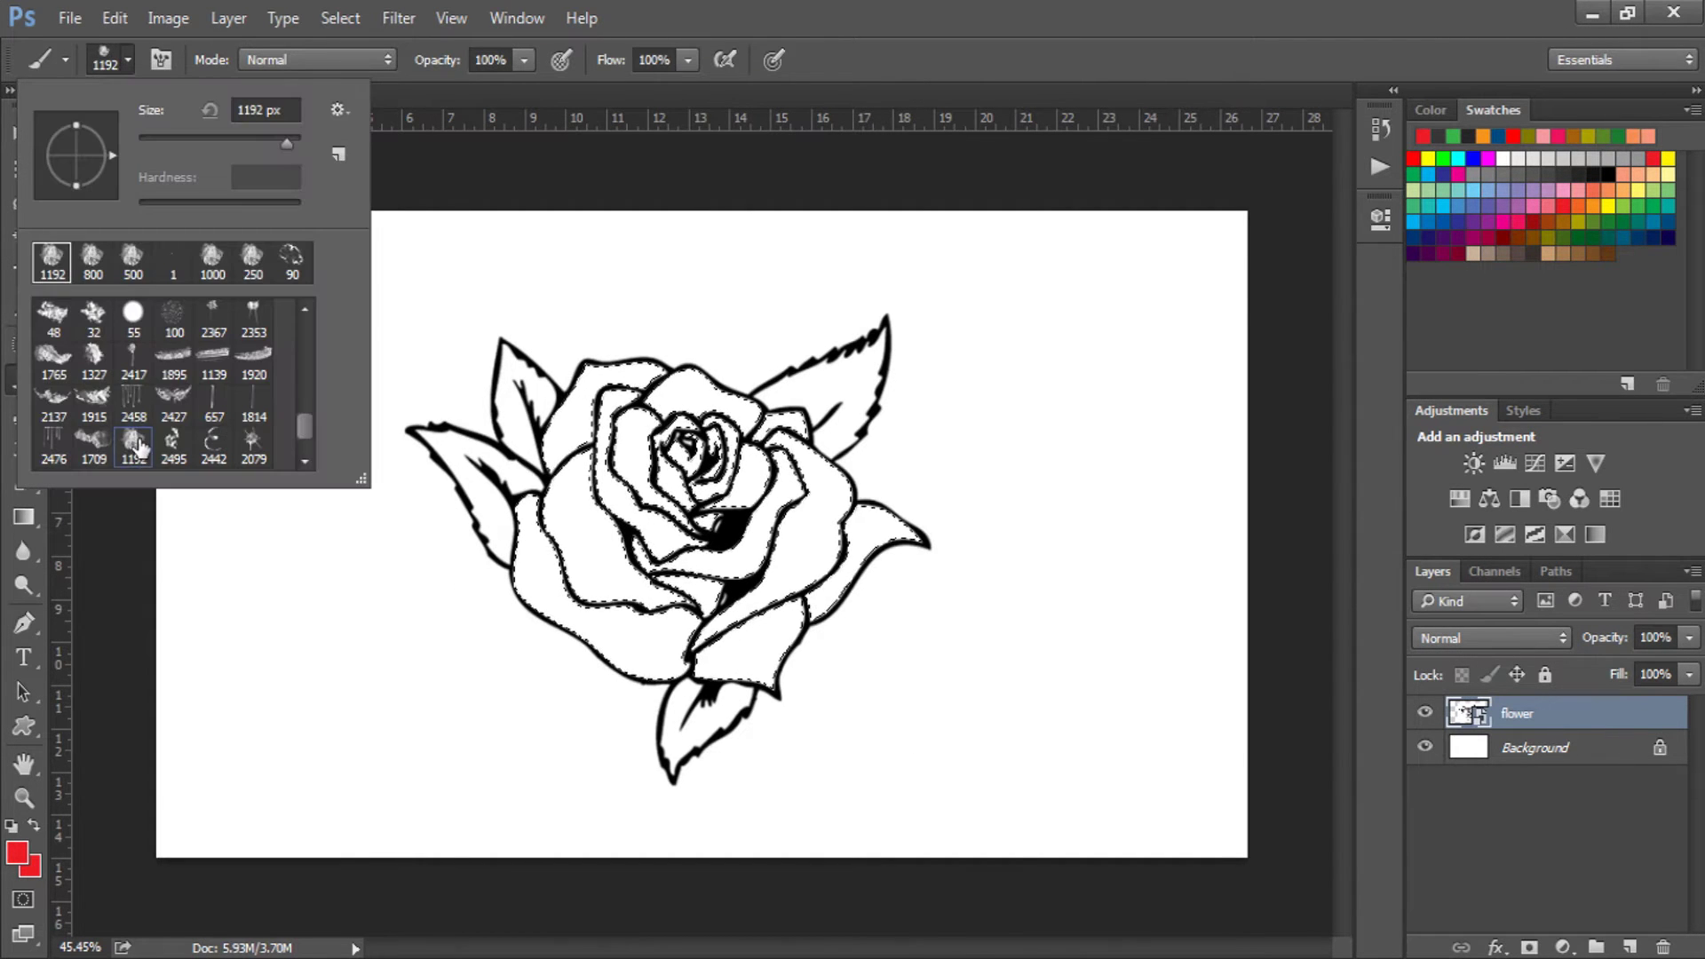
pyautogui.doubleClick(134, 444)
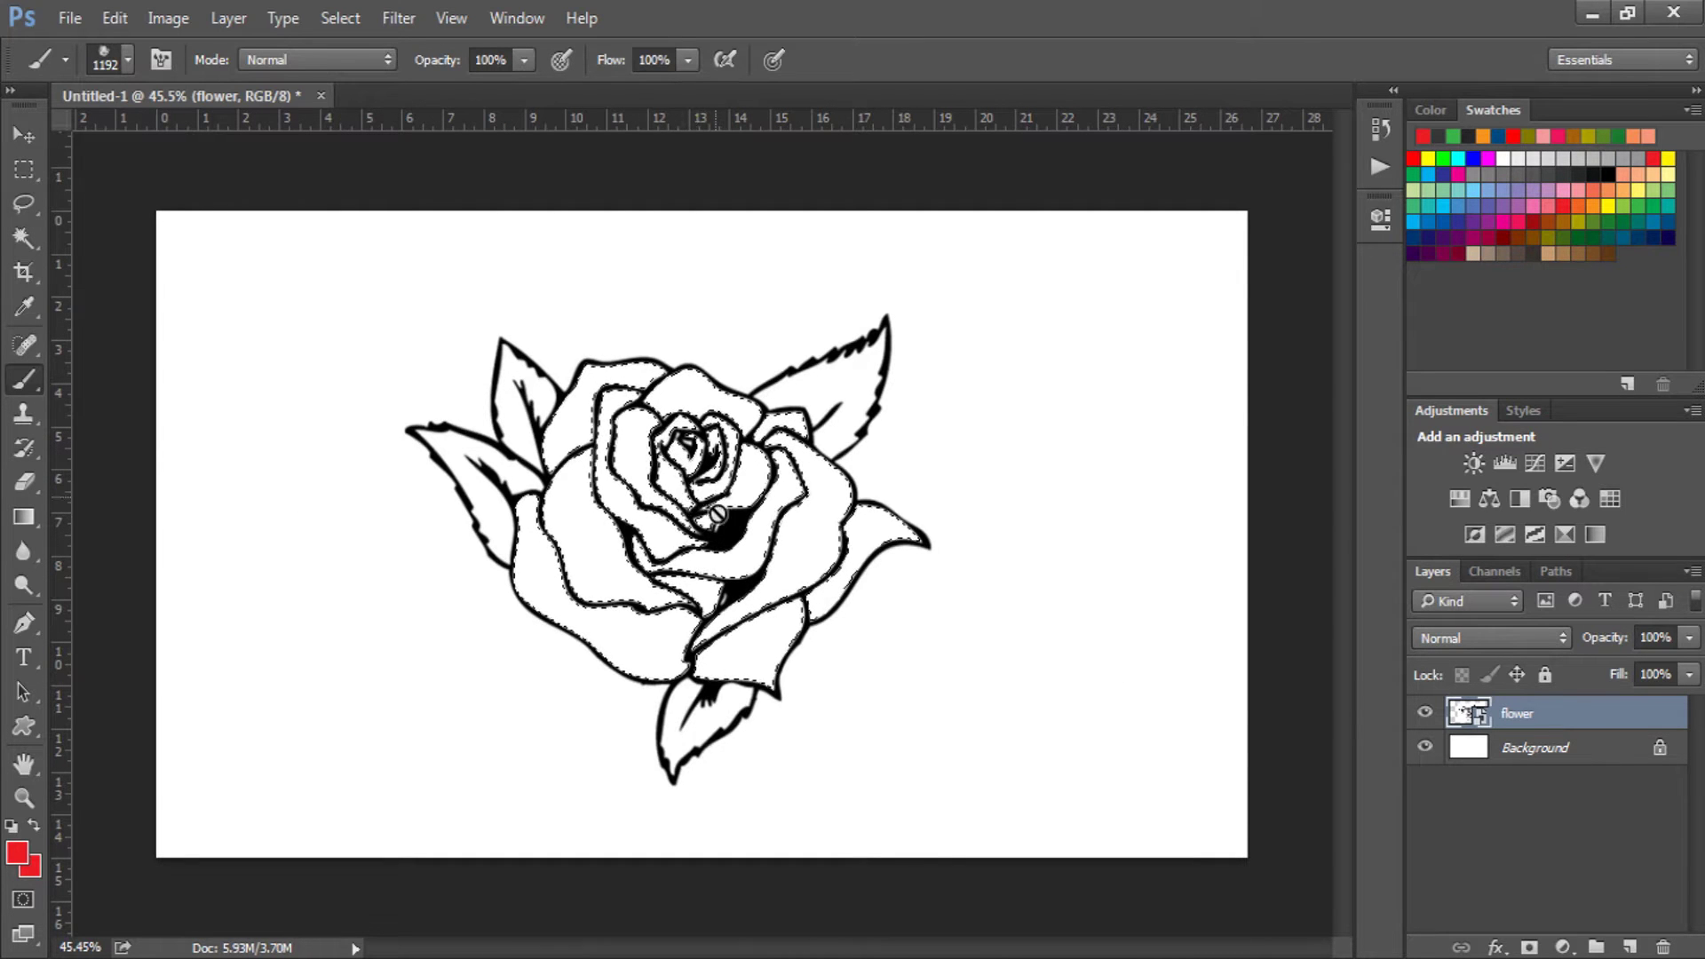
# - On a new layer, paint red watercolour inside the selected petals, then deselect
pyautogui.click(1629, 946)
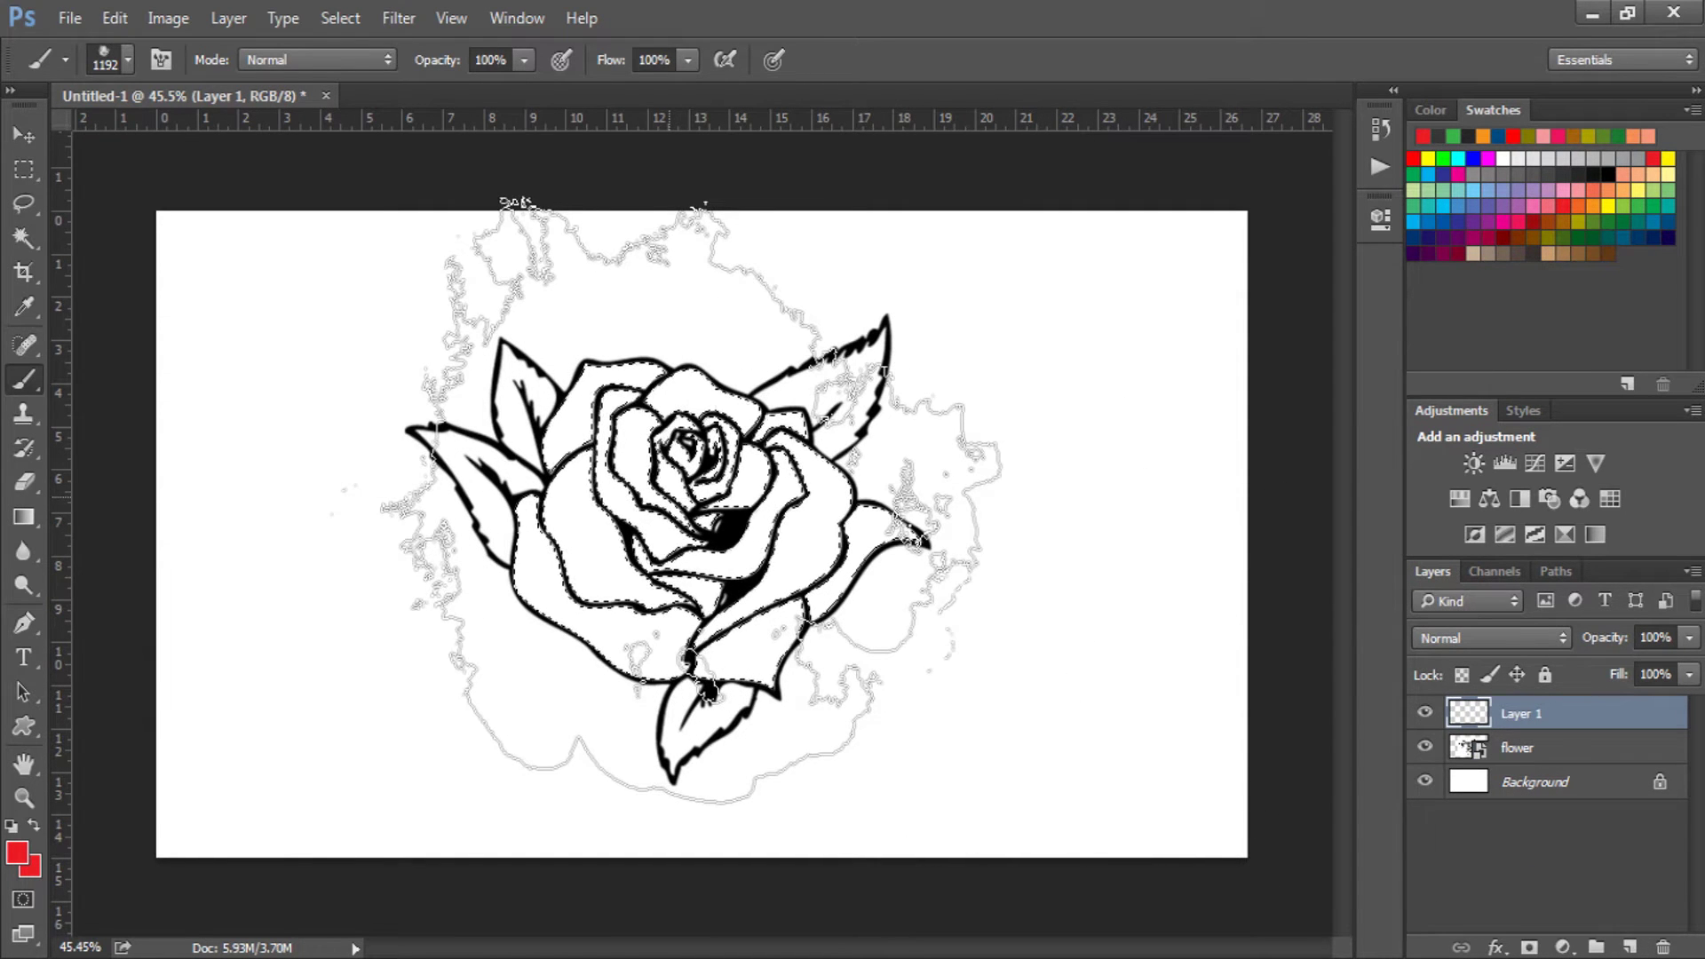
pyautogui.click(693, 499)
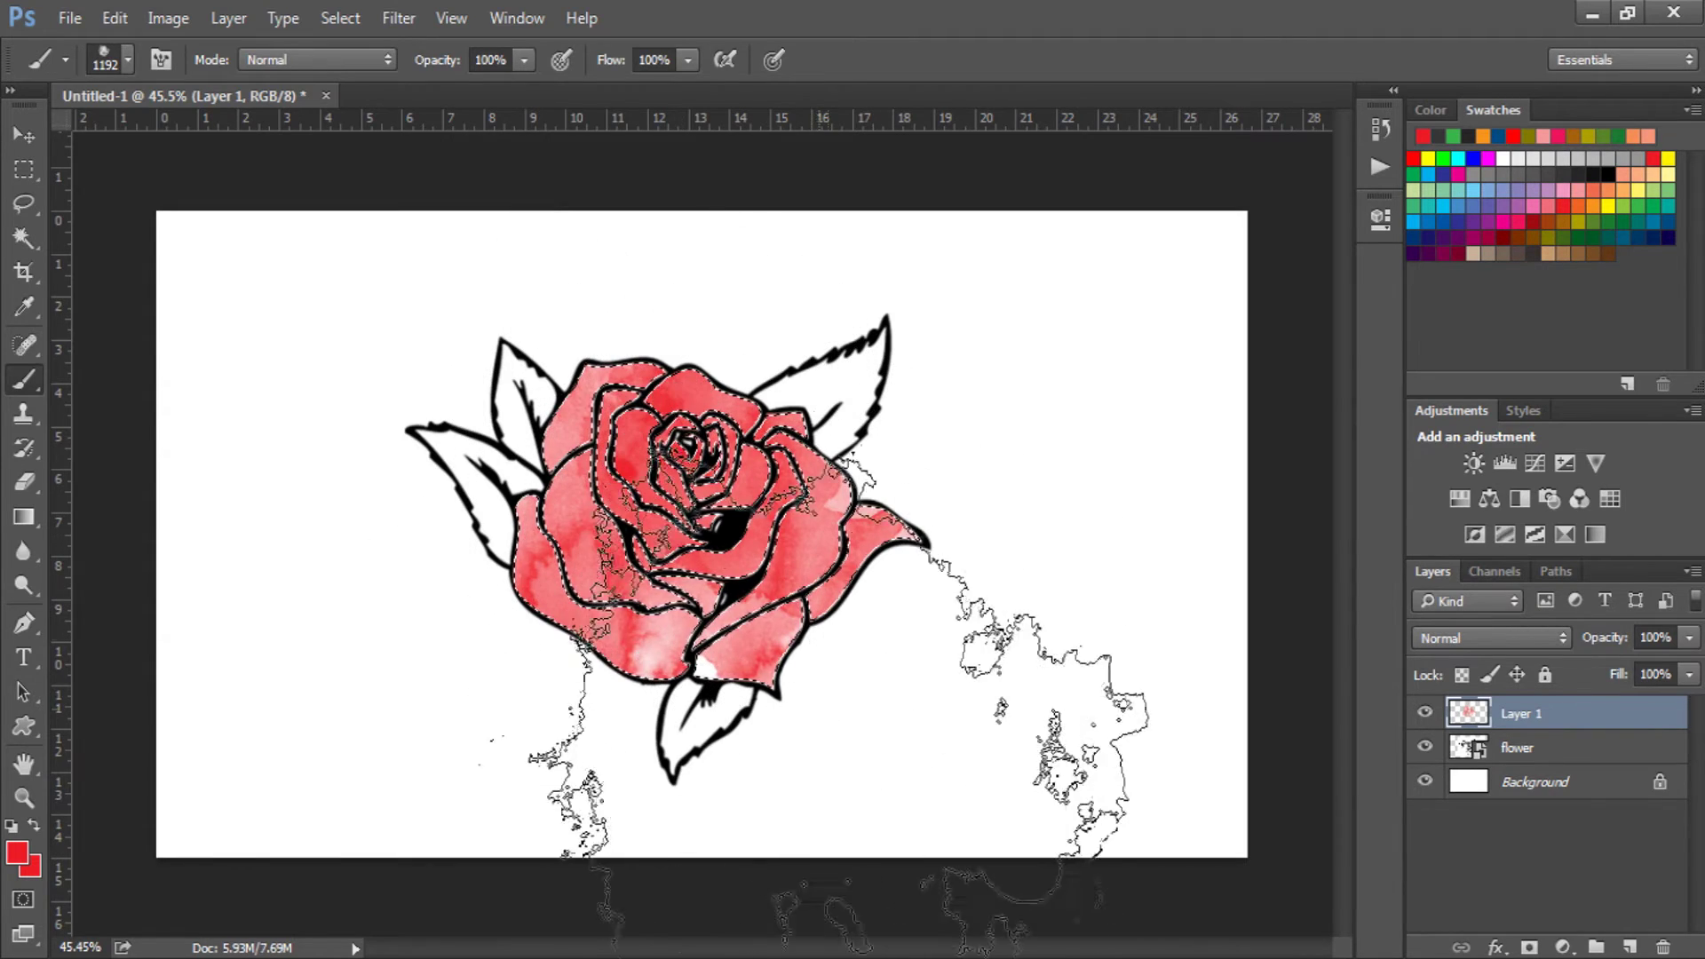
pyautogui.moveTo(834, 711); pyautogui.dragTo(328, 408)
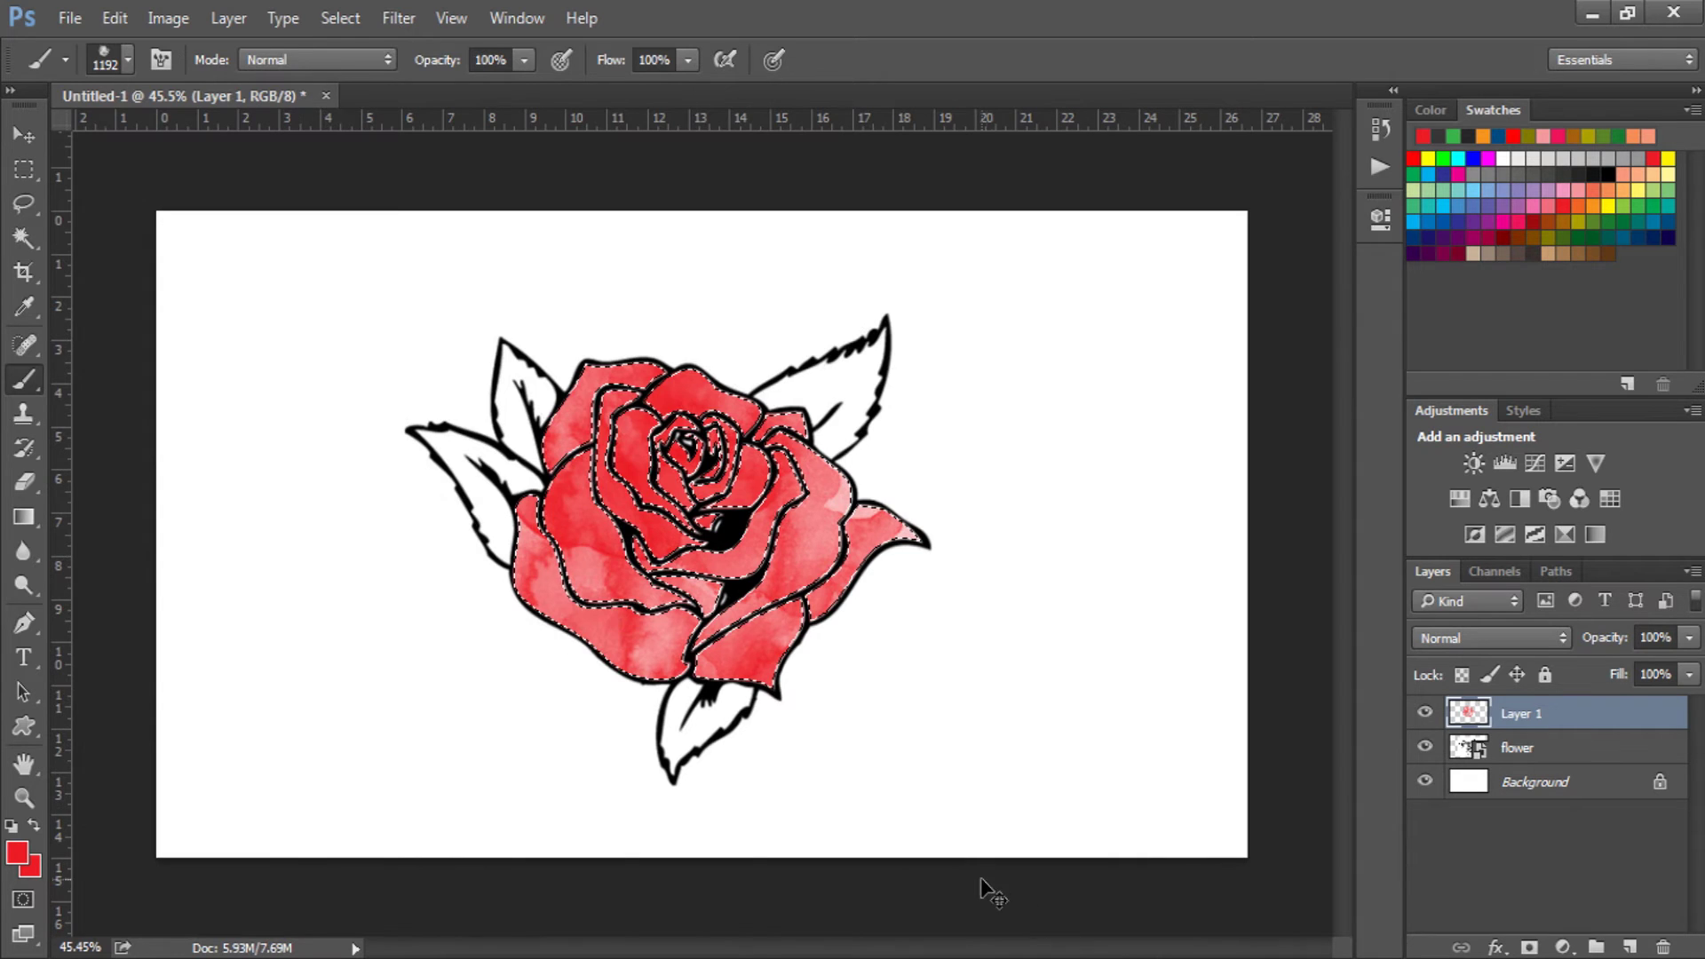
pyautogui.hotkey('ctrl', 'd')
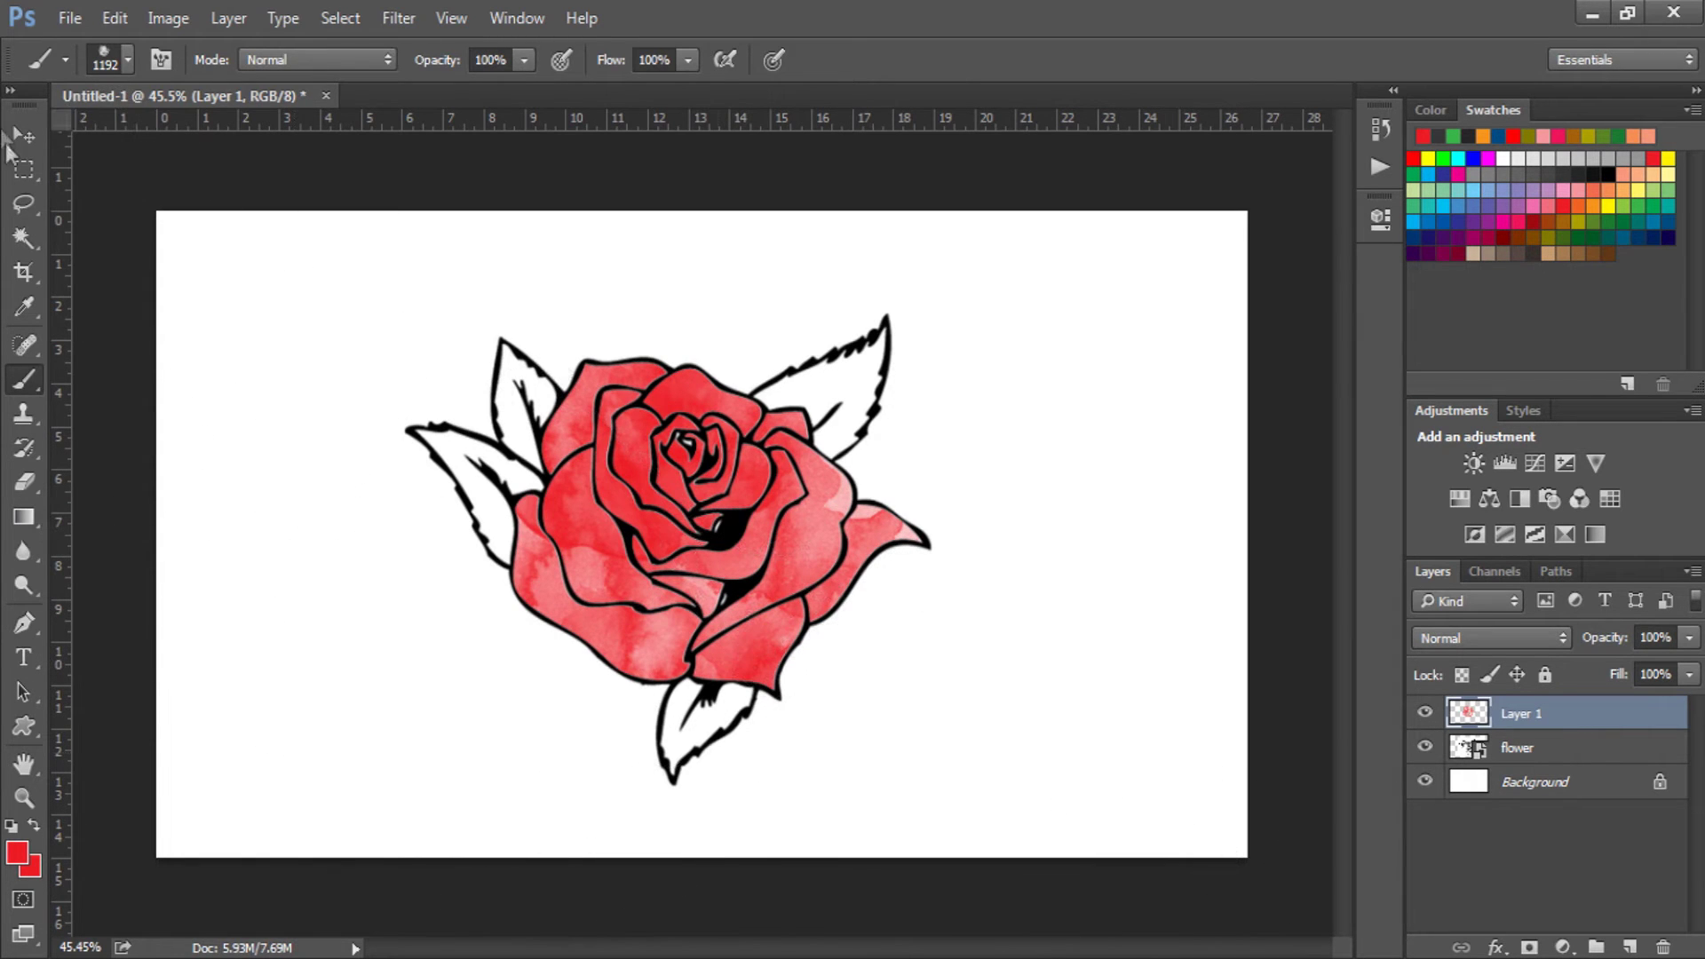
# - Magic Wand select the inside of the leaf on the flower layer, then add empty Layer 2
pyautogui.click(24, 238)
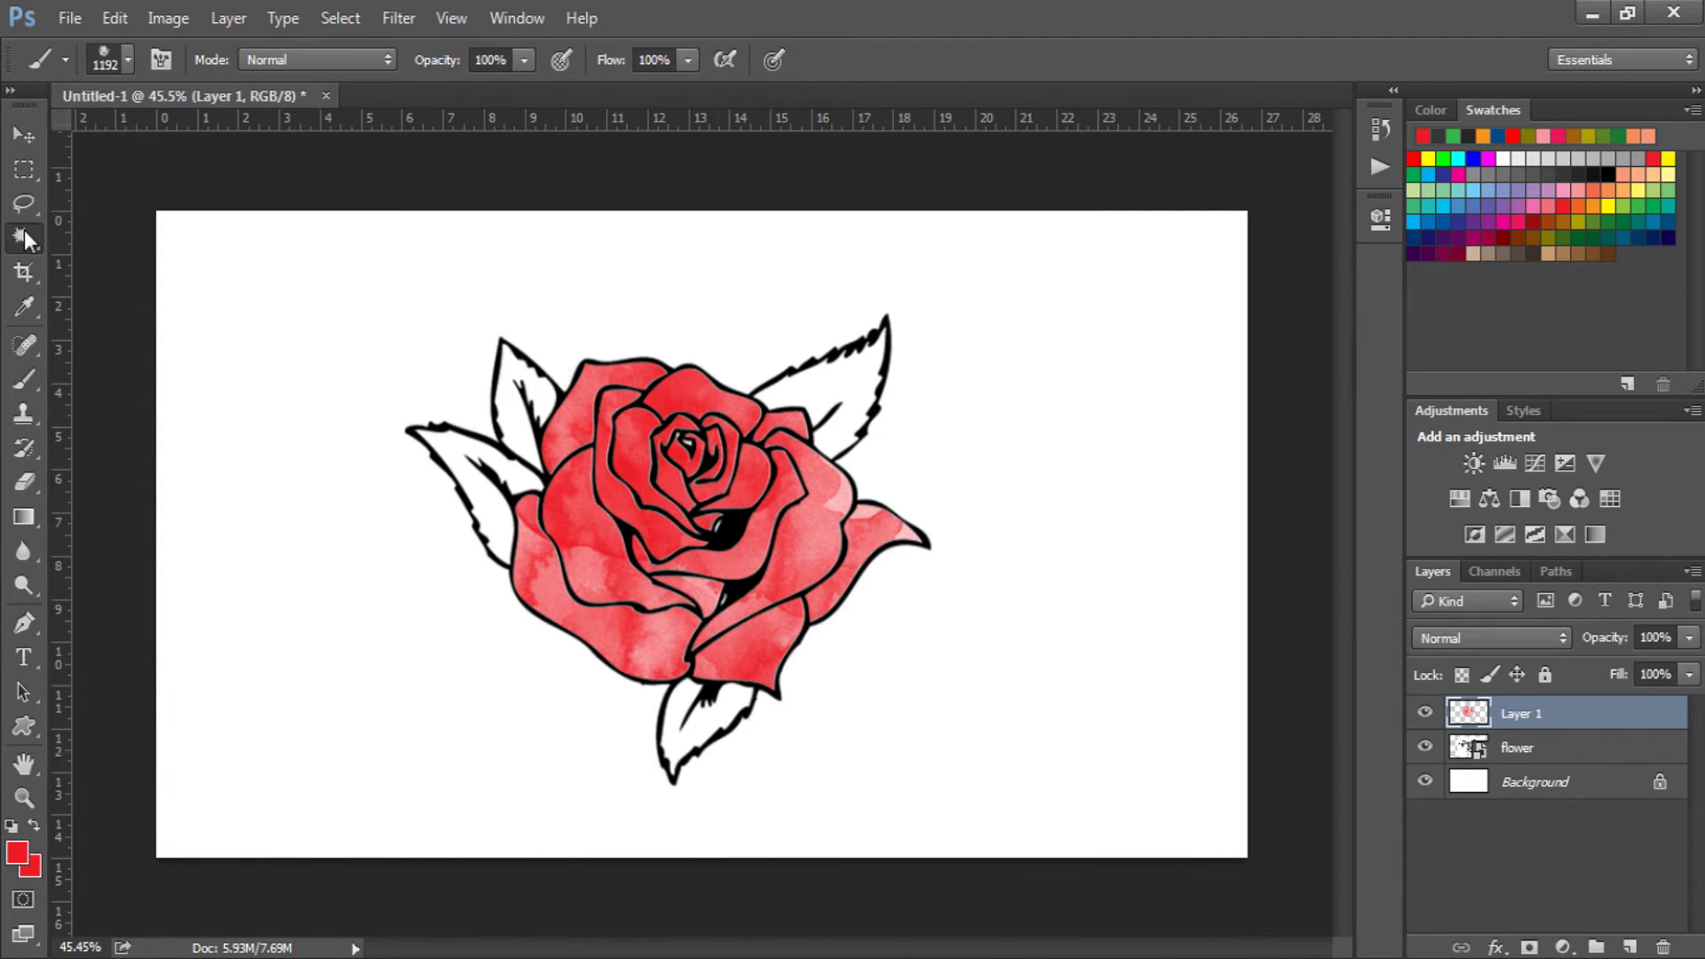
pyautogui.click(1502, 754)
pyautogui.click(485, 495)
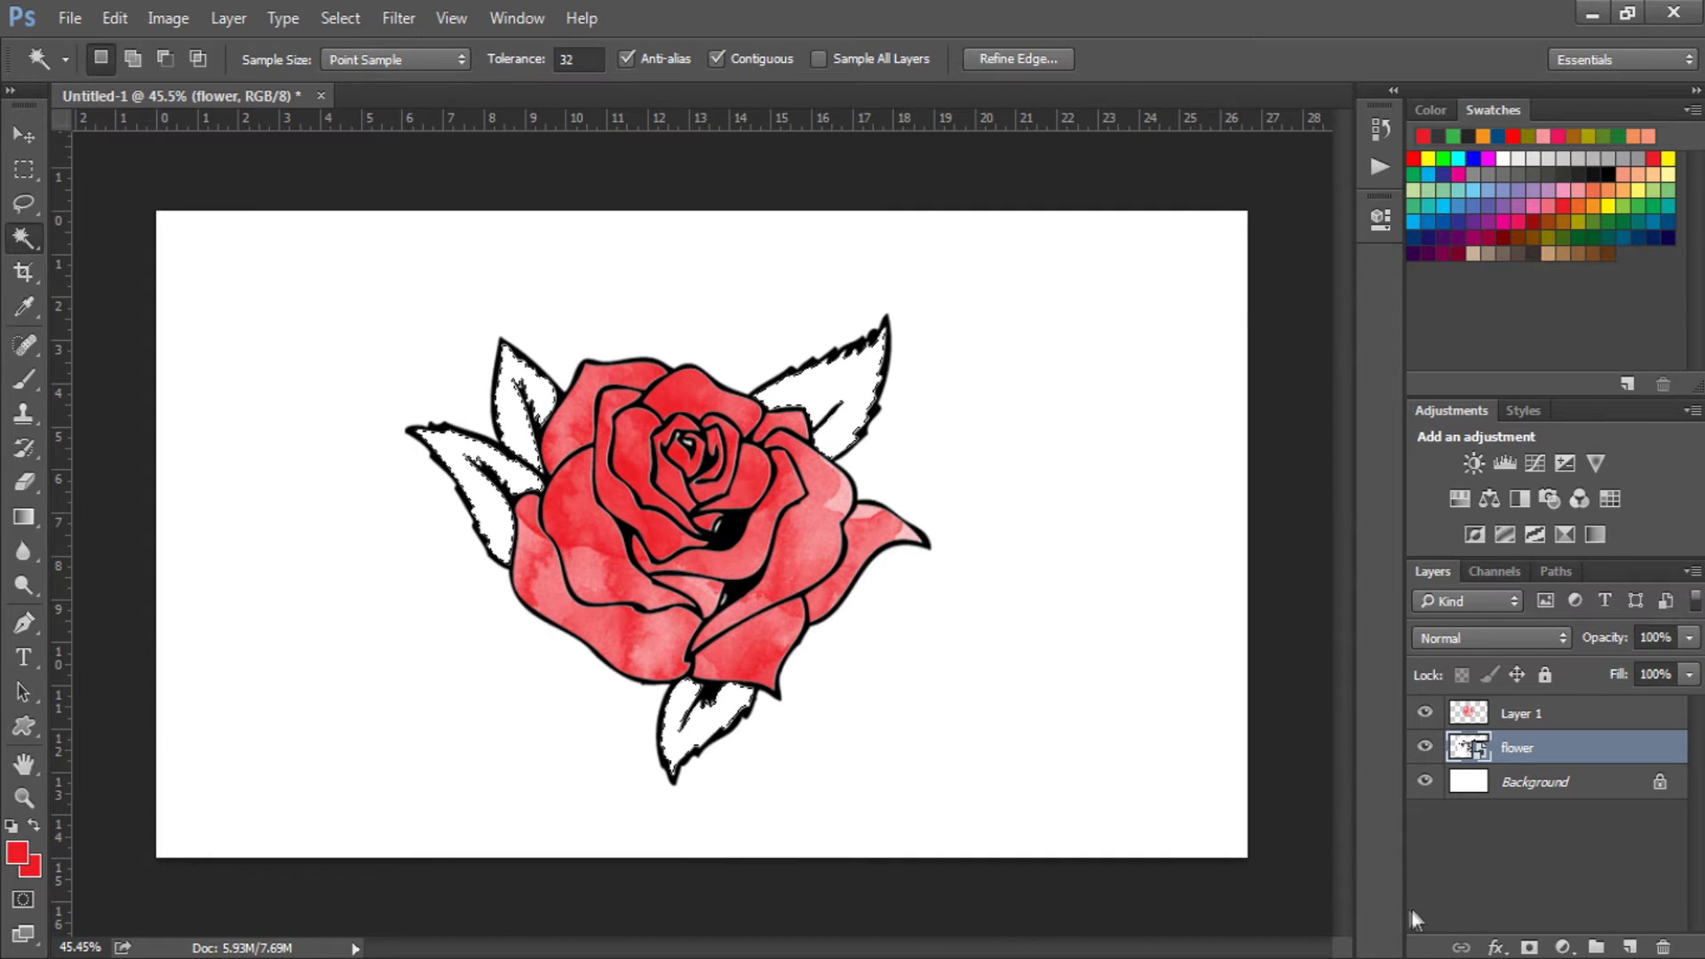
pyautogui.click(1625, 948)
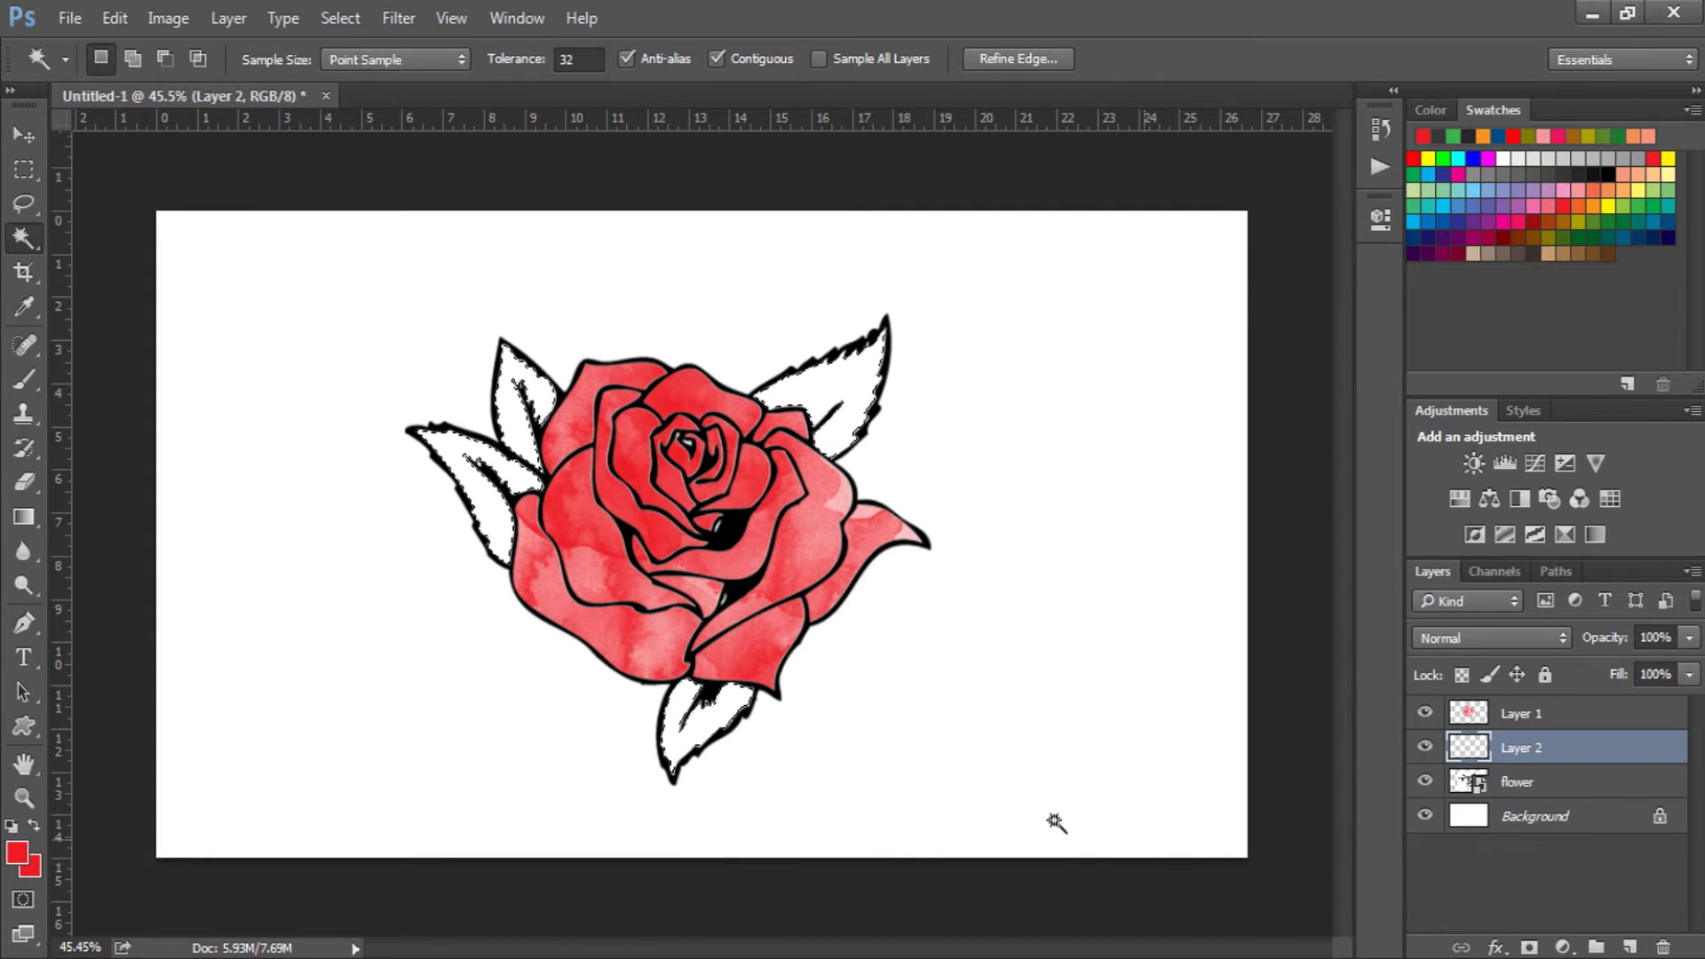
pyautogui.click(21, 386)
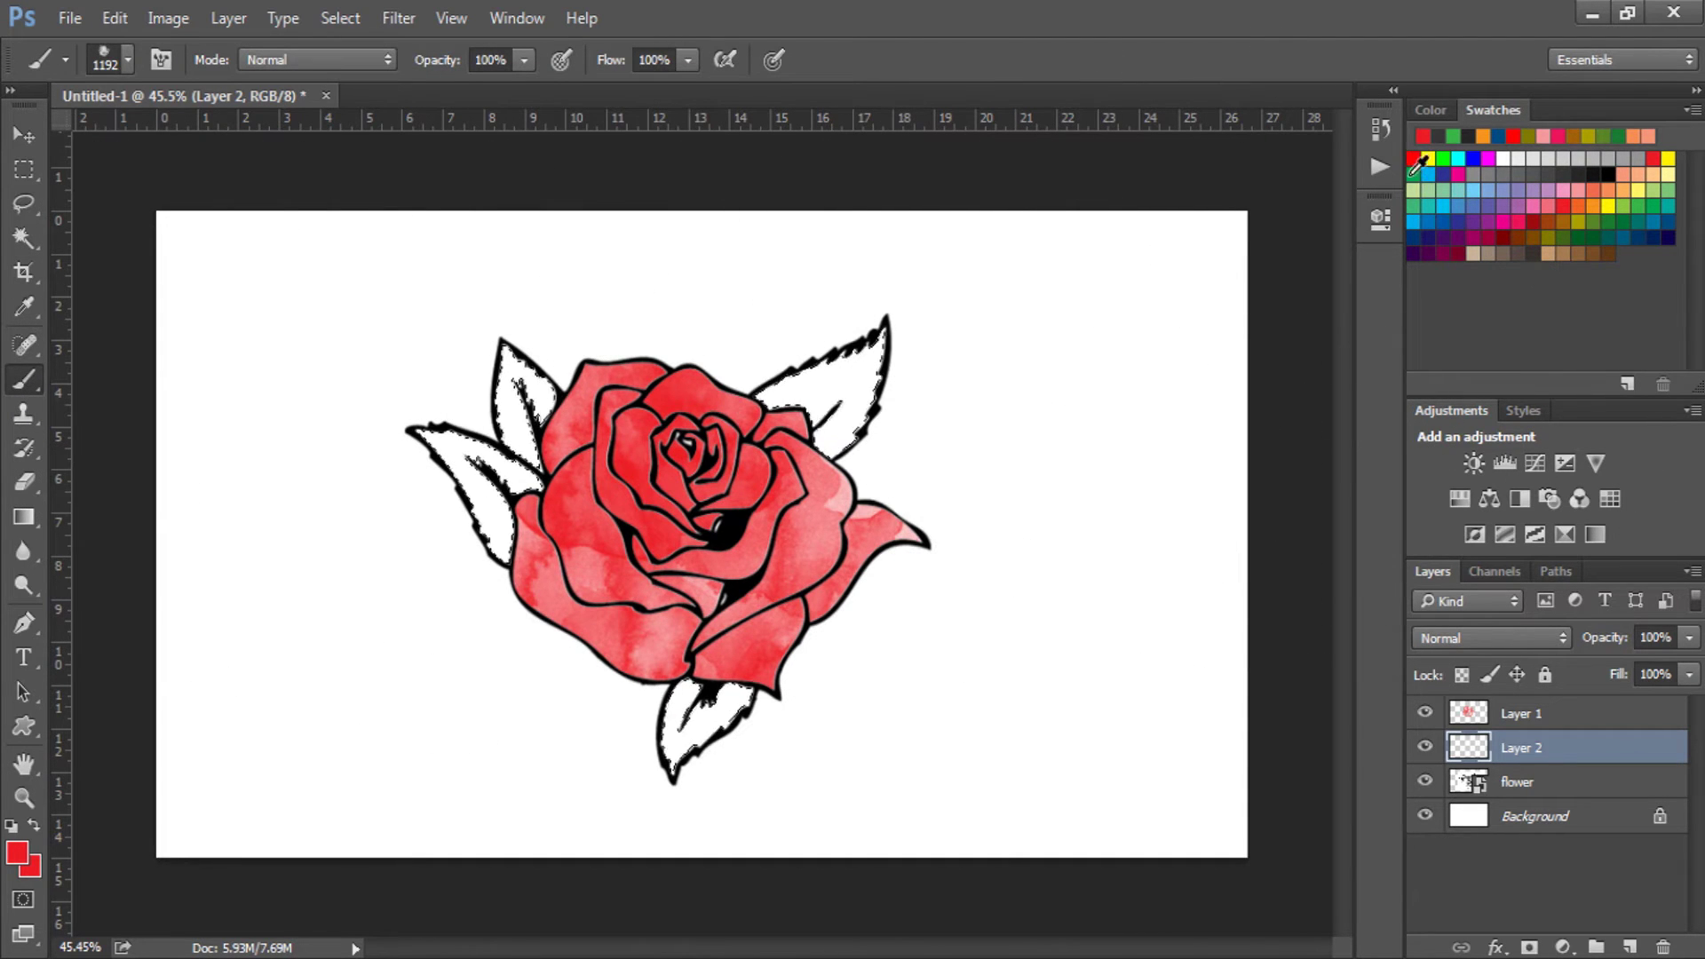
# - Paint green watercolour inside the selected leaves, including the bottom leaf
pyautogui.keyDown('ctrl'); pyautogui.click(1646, 207); pyautogui.keyUp('ctrl')
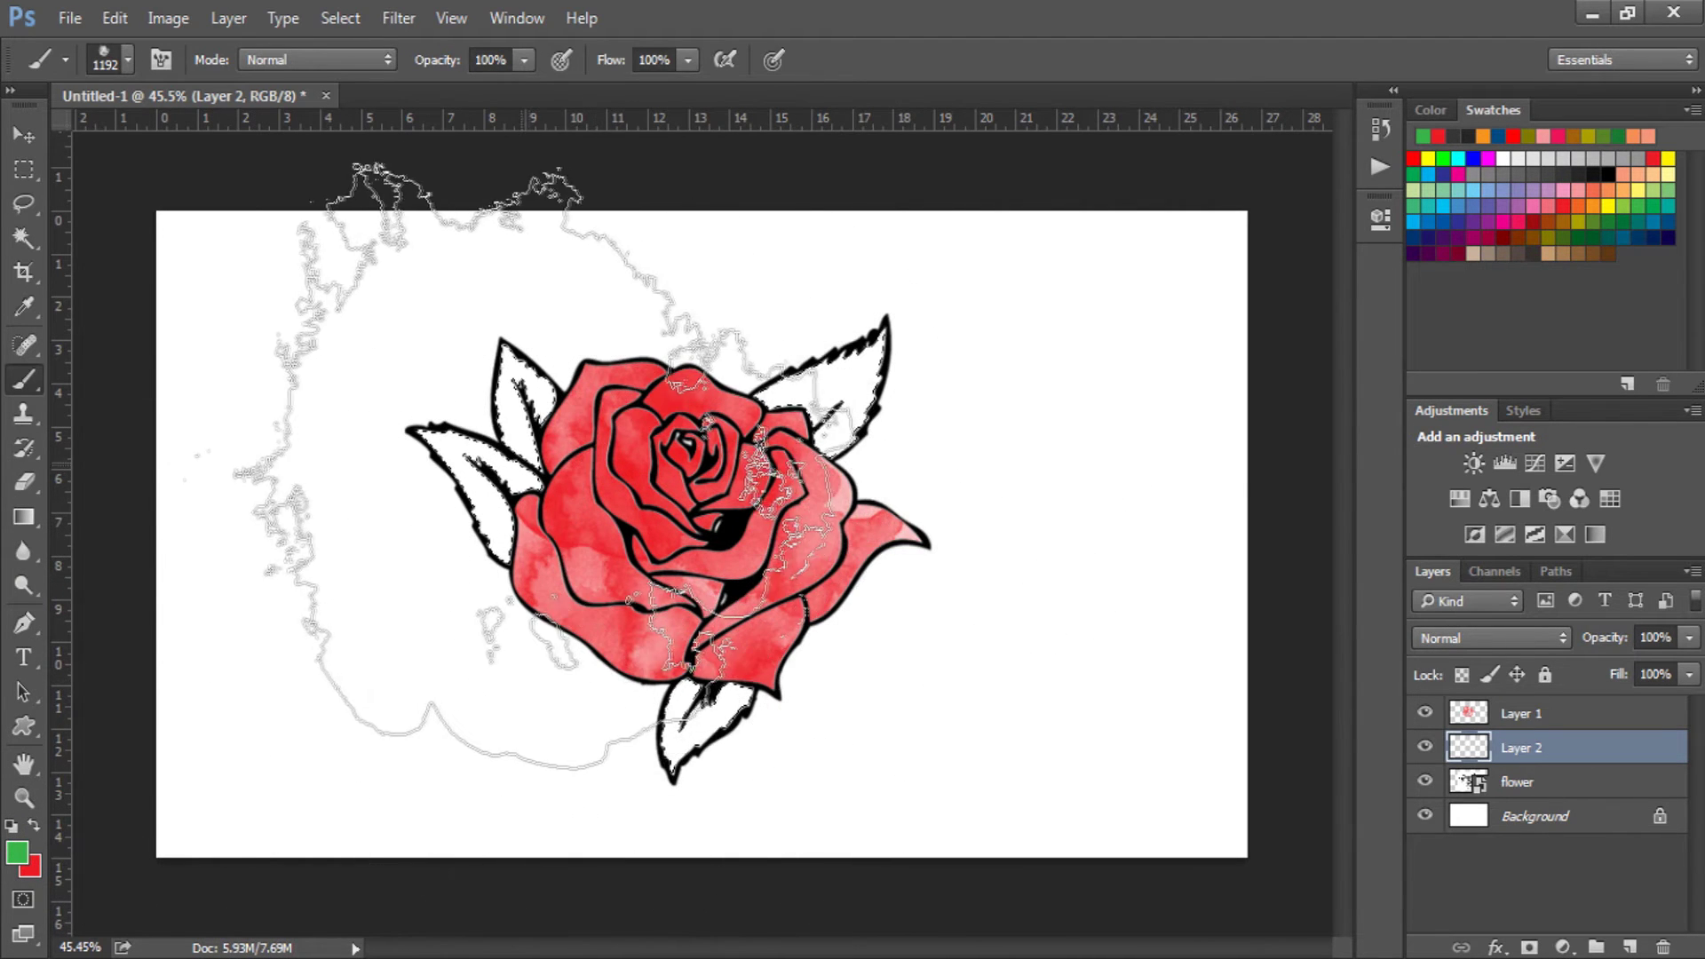
pyautogui.moveTo(484, 466); pyautogui.dragTo(609, 475)
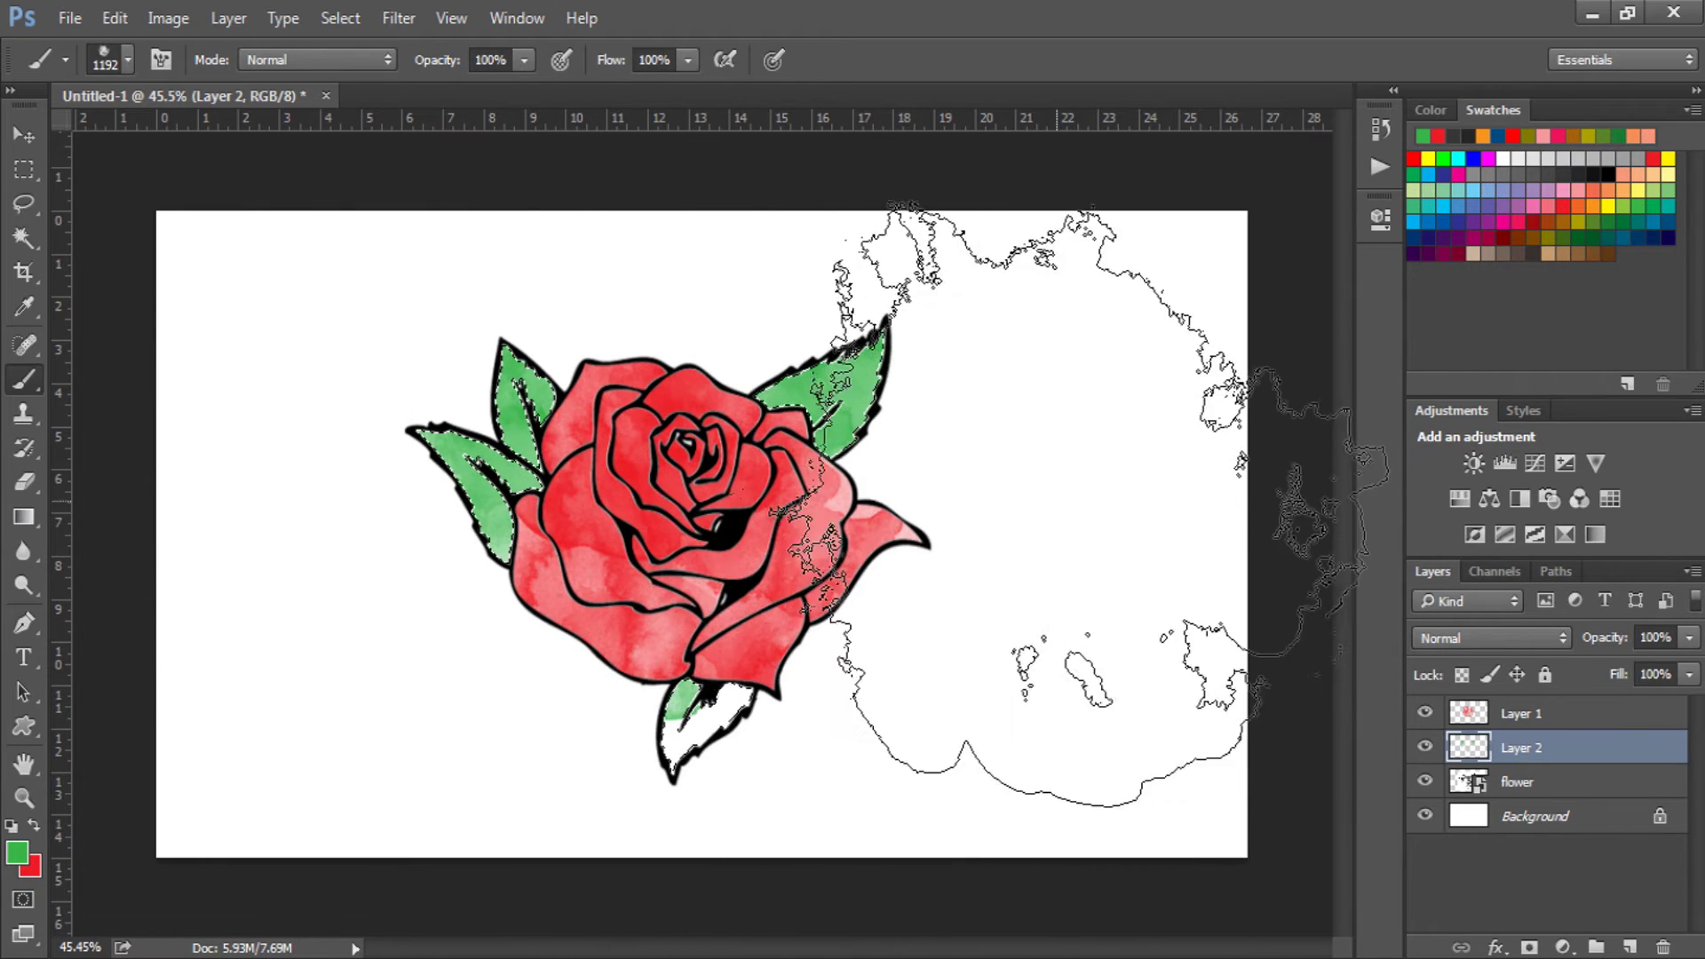
pyautogui.moveTo(1043, 719); pyautogui.dragTo(888, 799)
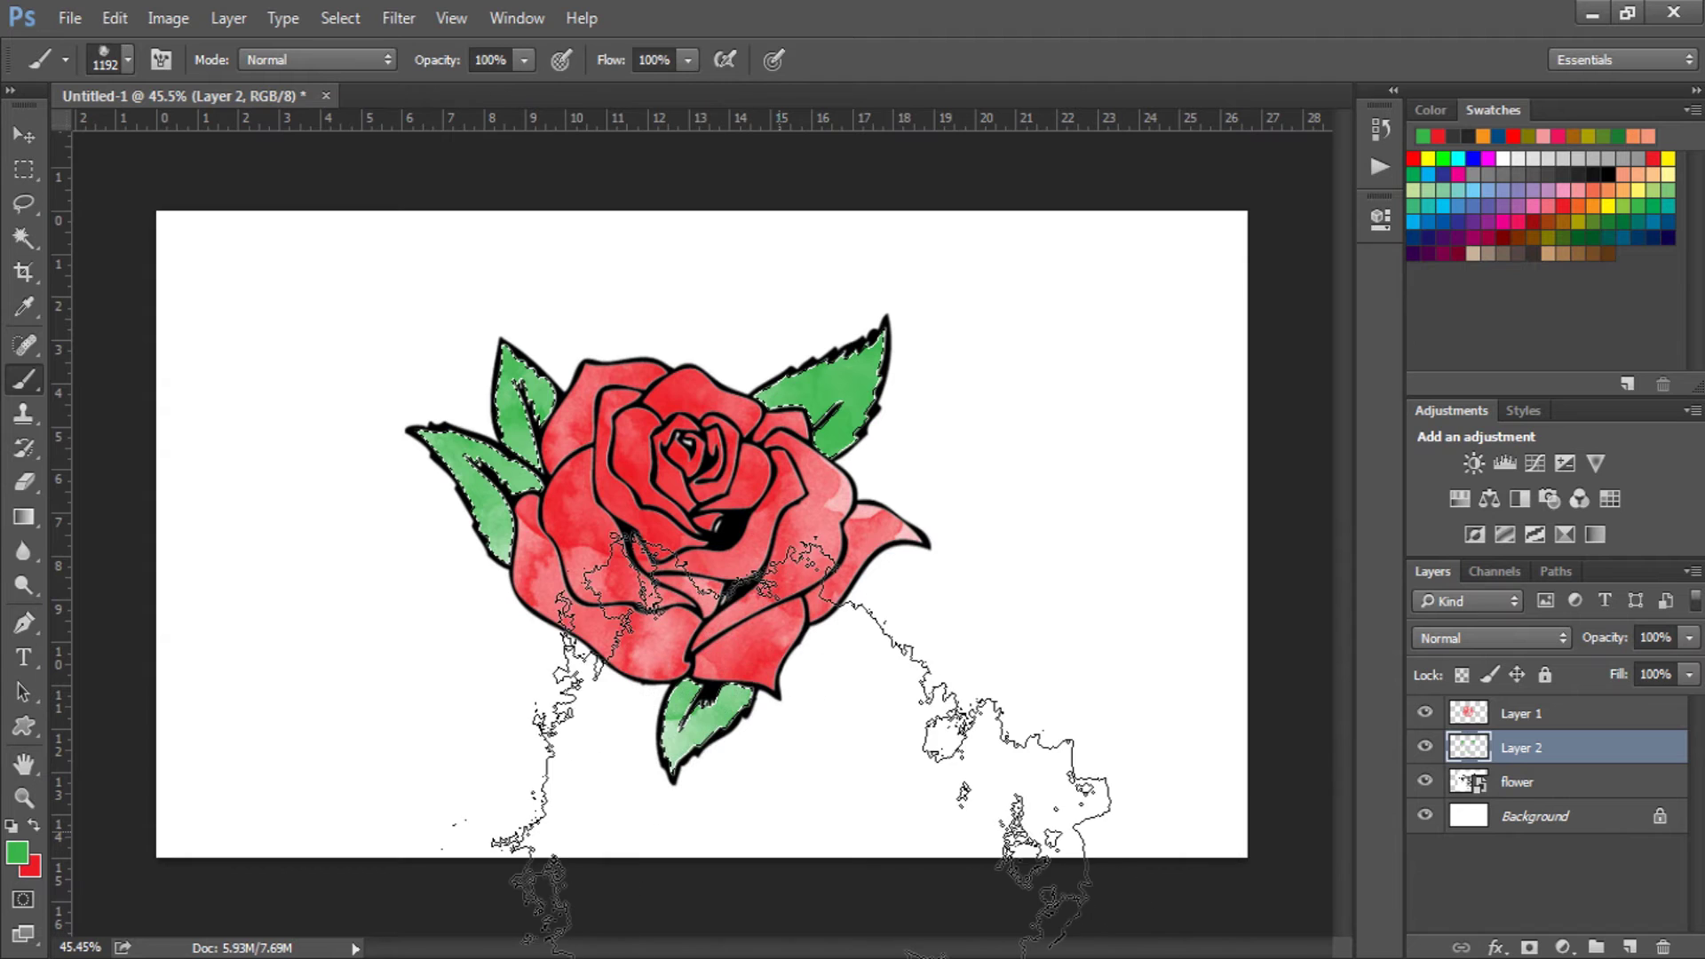
# - Clear the leaf selection and delete the black outline flower layer
pyautogui.press('v')
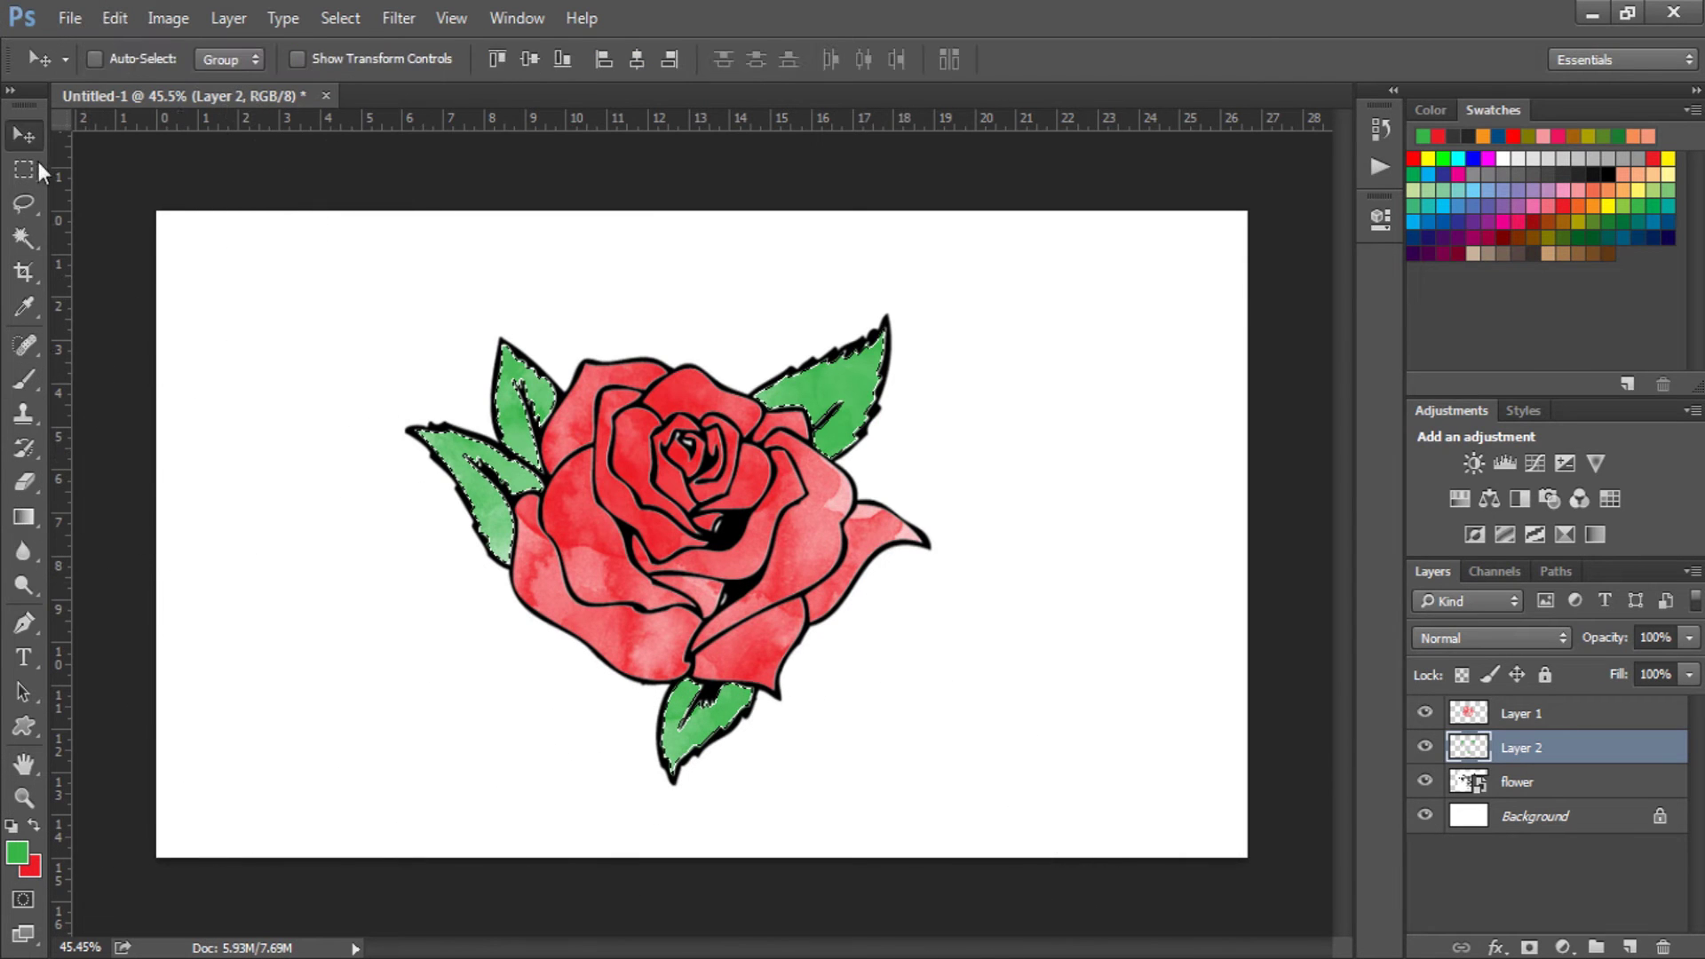
pyautogui.hotkey('ctrl', 'd')
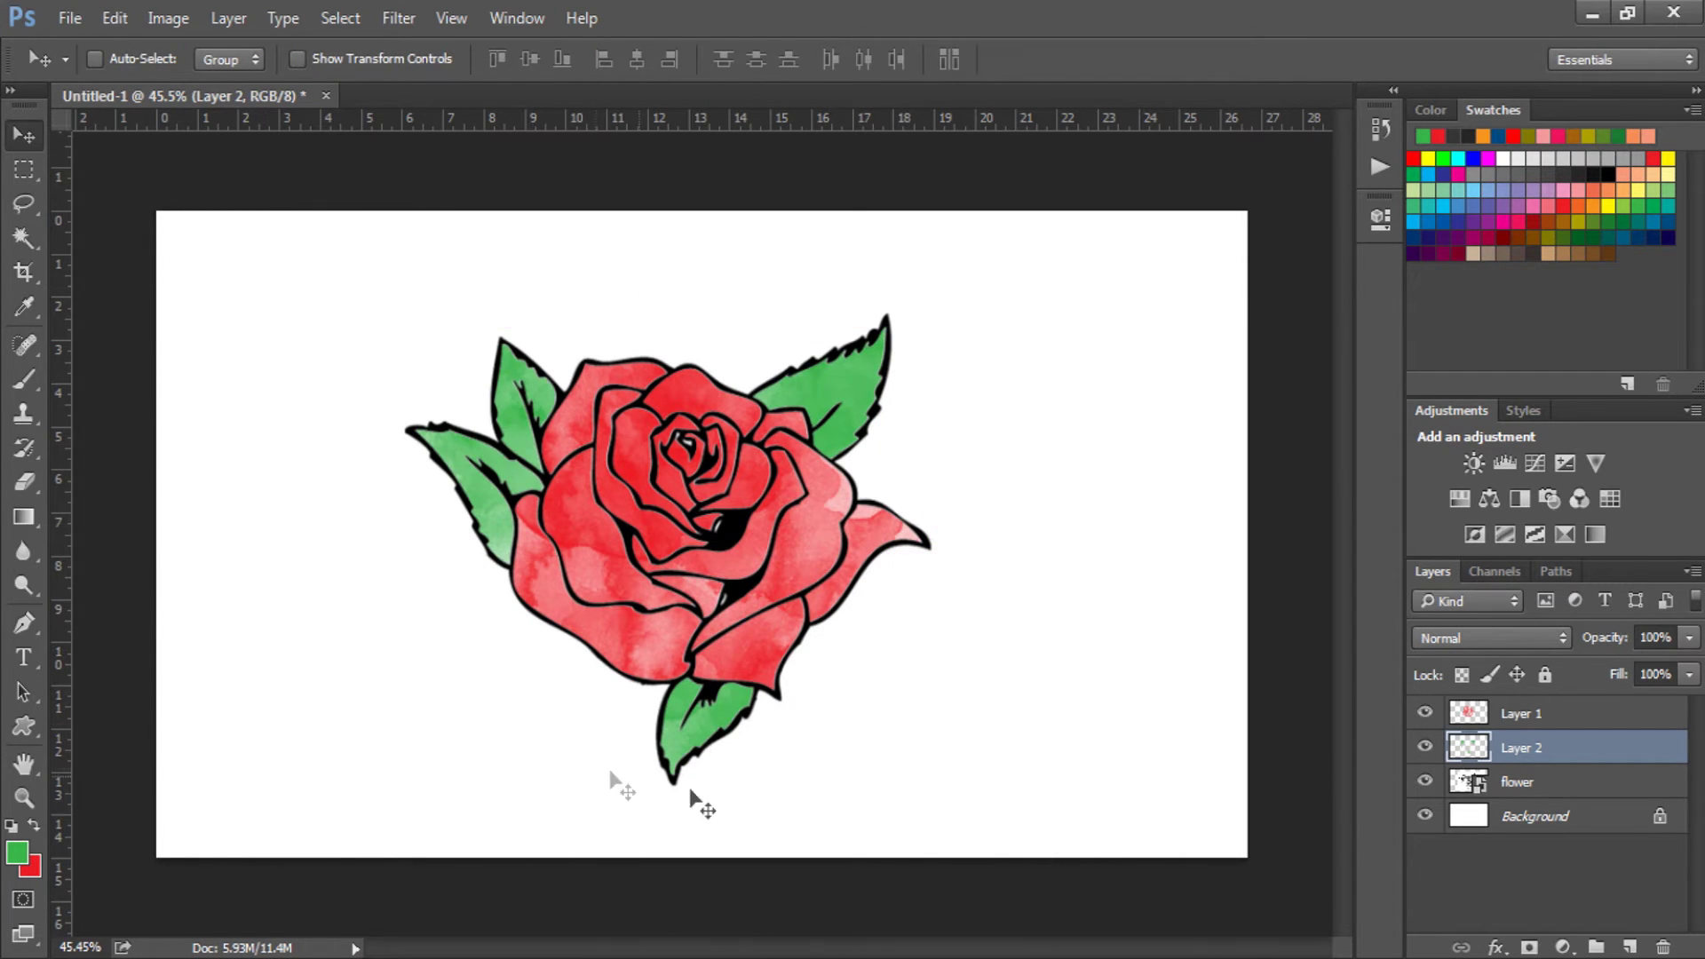
pyautogui.click(1518, 793)
pyautogui.press('Delete')
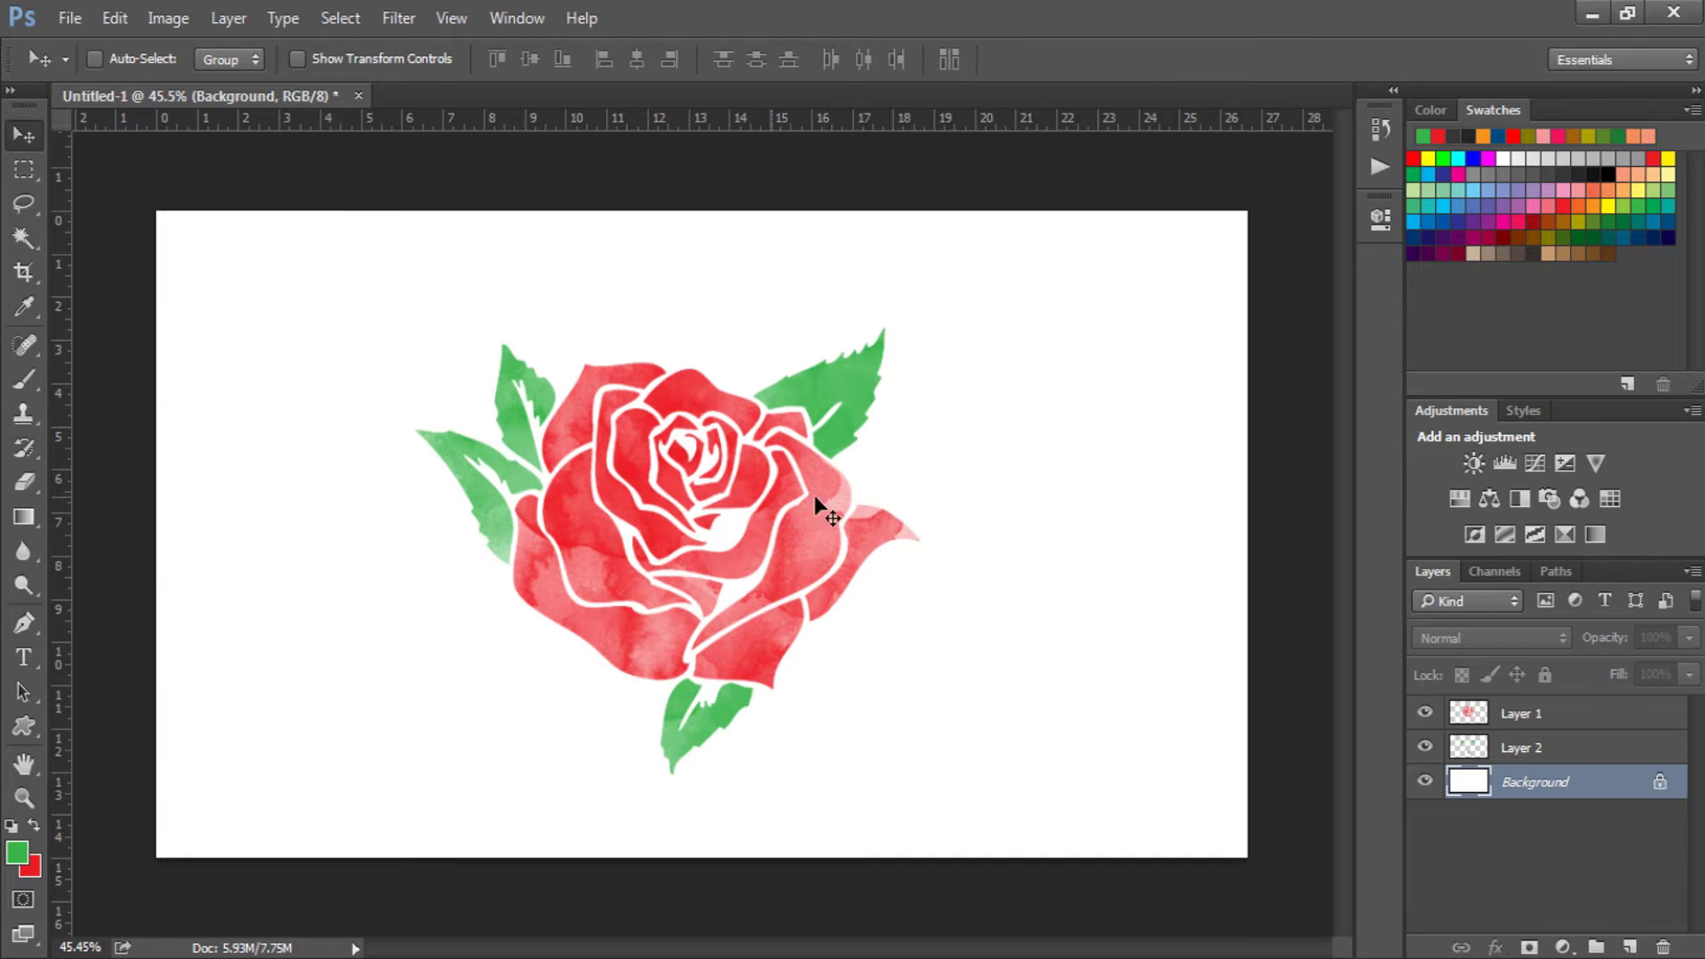
# - Scale Layers 1 and 2 together to about 76%, rotate about −33°, and reposition them
pyautogui.click(1555, 753)
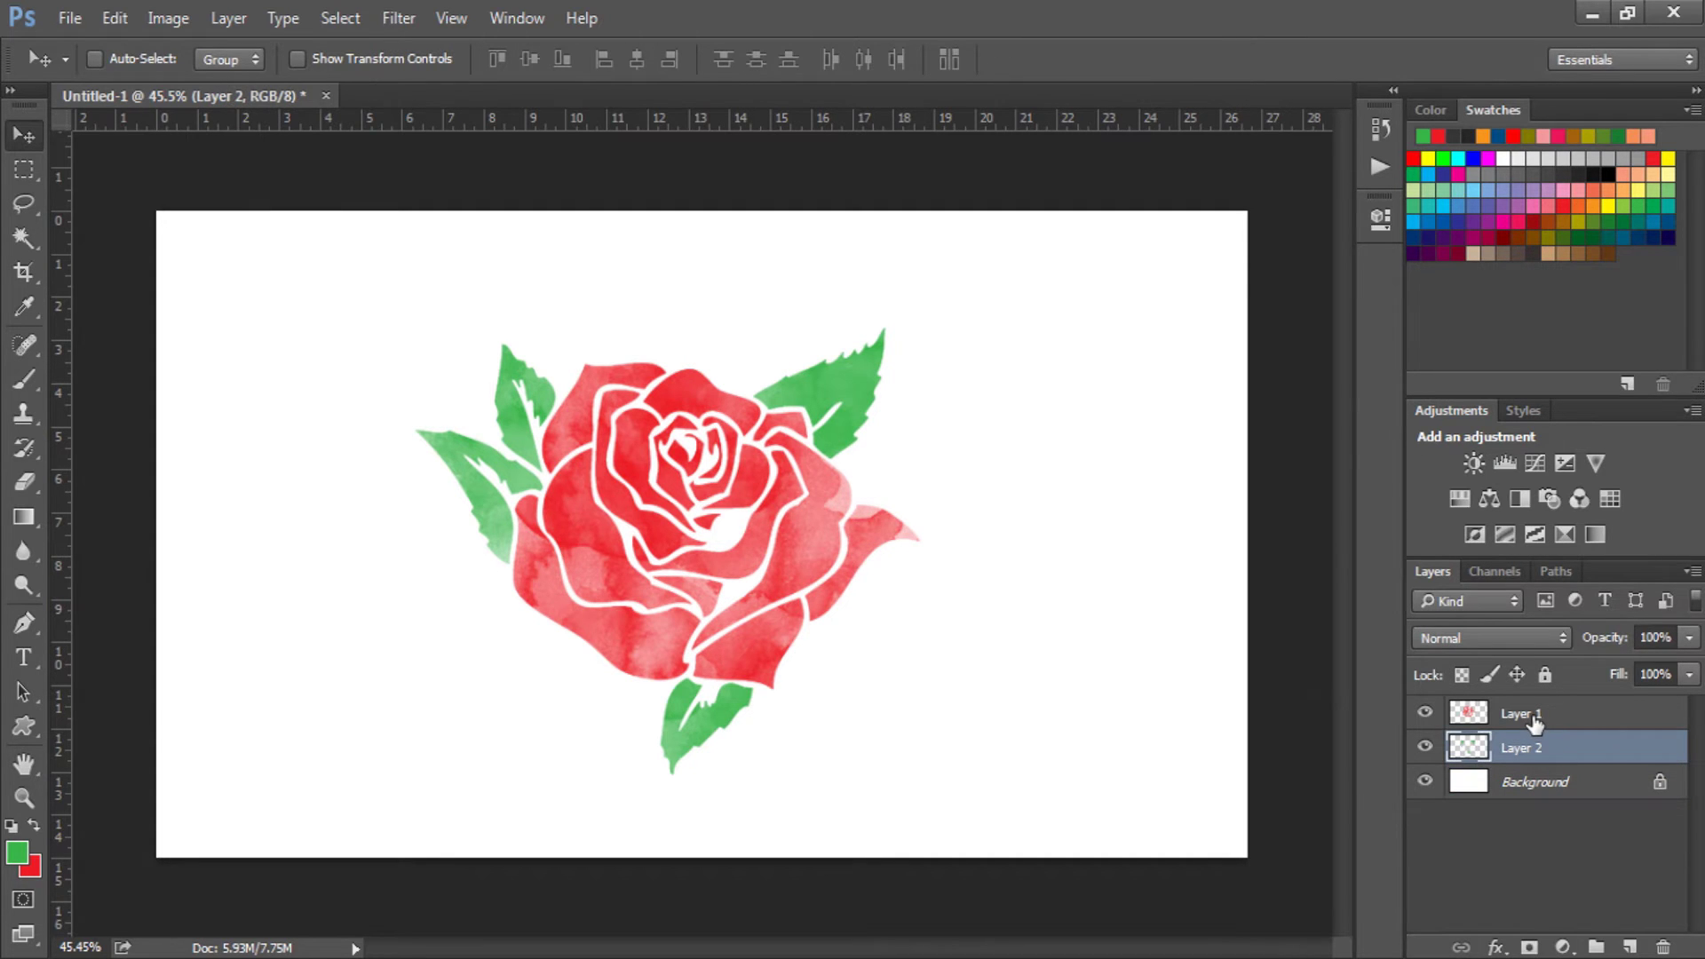
pyautogui.keyDown('shift'); pyautogui.click(1533, 721); pyautogui.keyUp('shift')
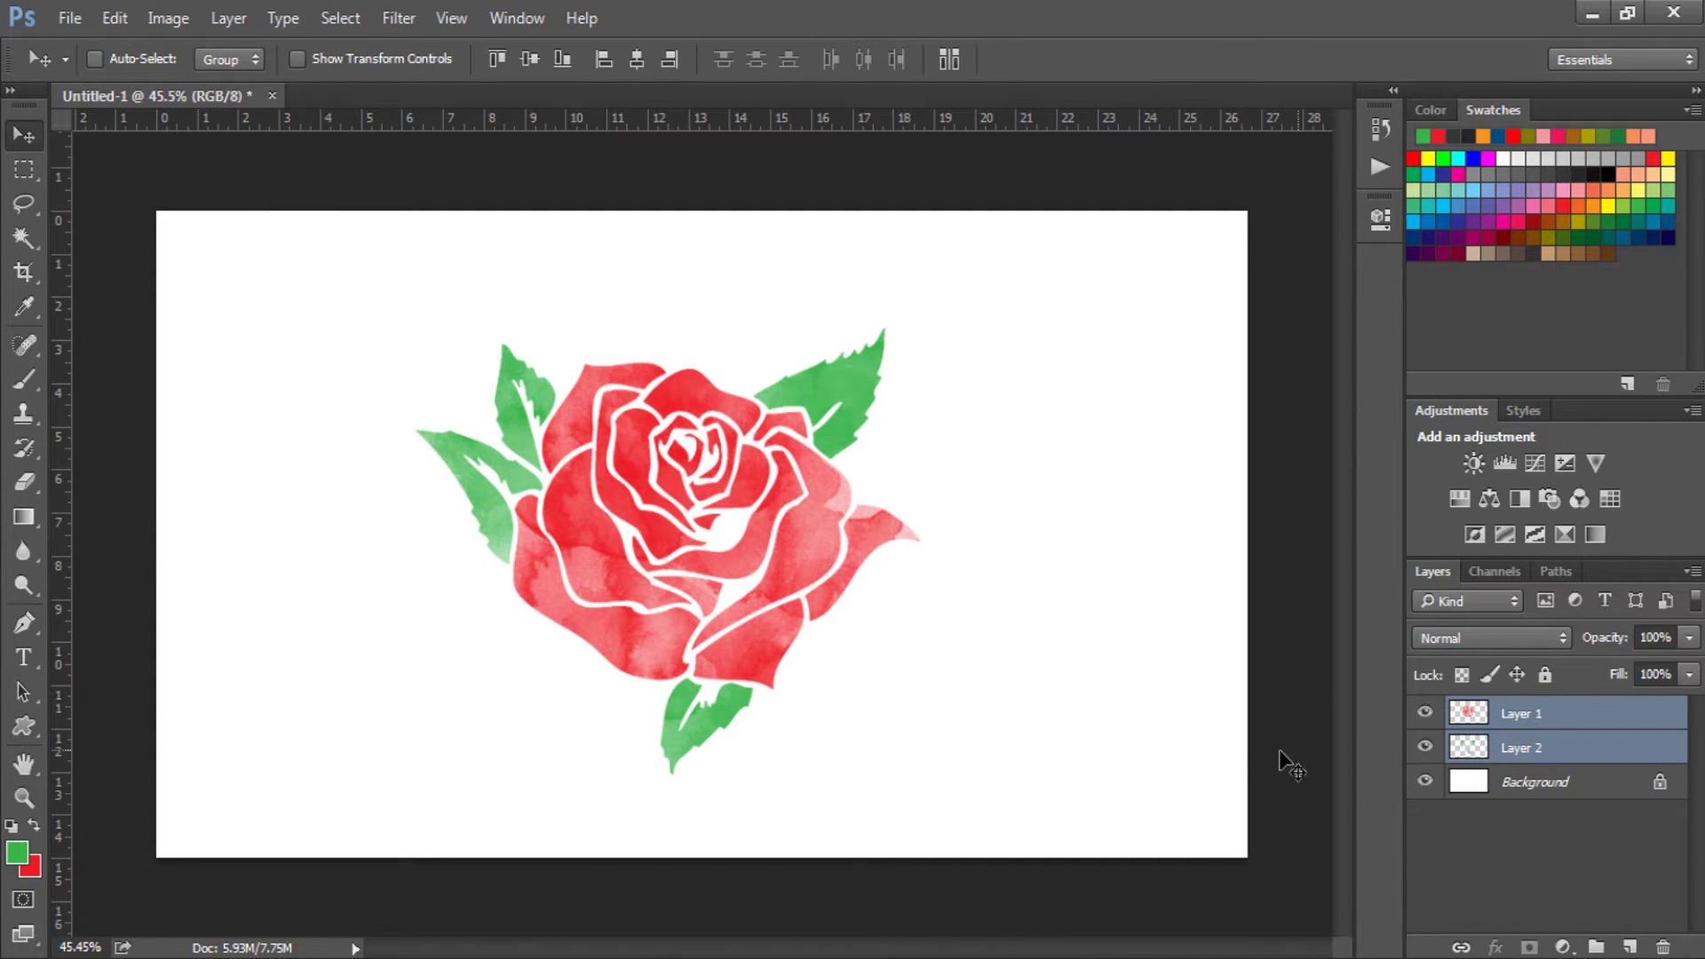
pyautogui.hotkey('ctrl', 't')
pyautogui.moveTo(915, 769); pyautogui.dragTo(862, 734)
pyautogui.moveTo(918, 564); pyautogui.dragTo(844, 419)
pyautogui.moveTo(754, 511); pyautogui.dragTo(769, 460)
pyautogui.moveTo(773, 522); pyautogui.dragTo(737, 530)
pyautogui.press('Return')
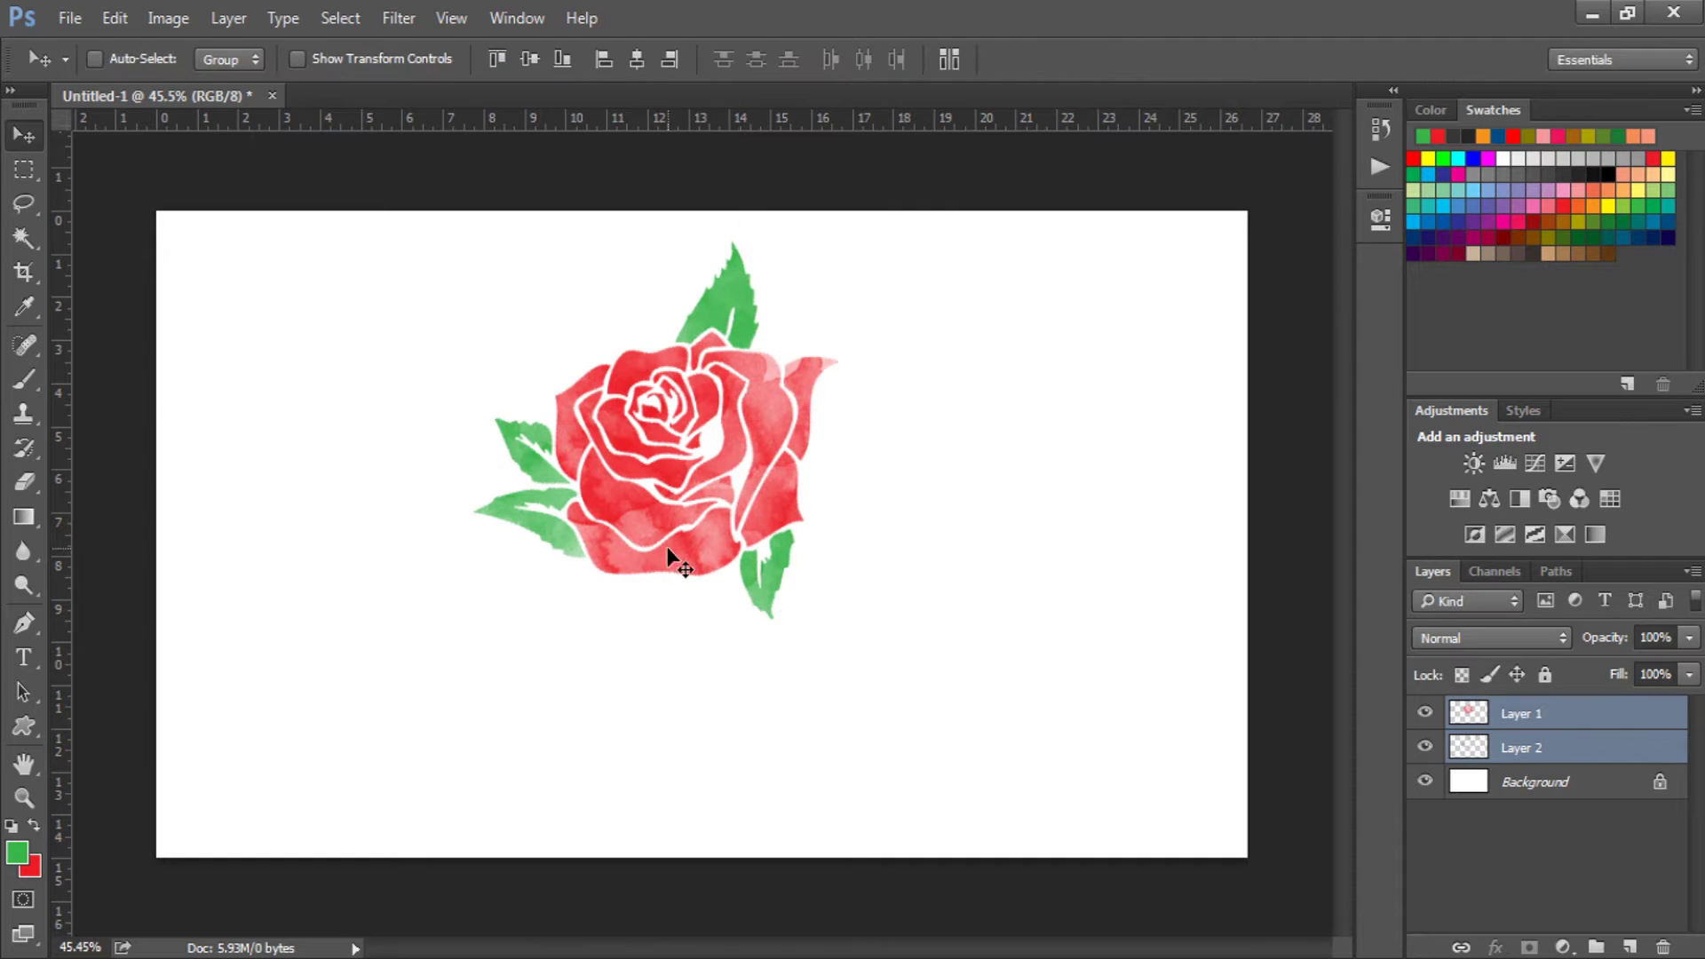
# - Add 'Rosaline' script text, enlarge it about 416% and move it just beneath the rose
pyautogui.click(9, 661)
pyautogui.click(461, 702)
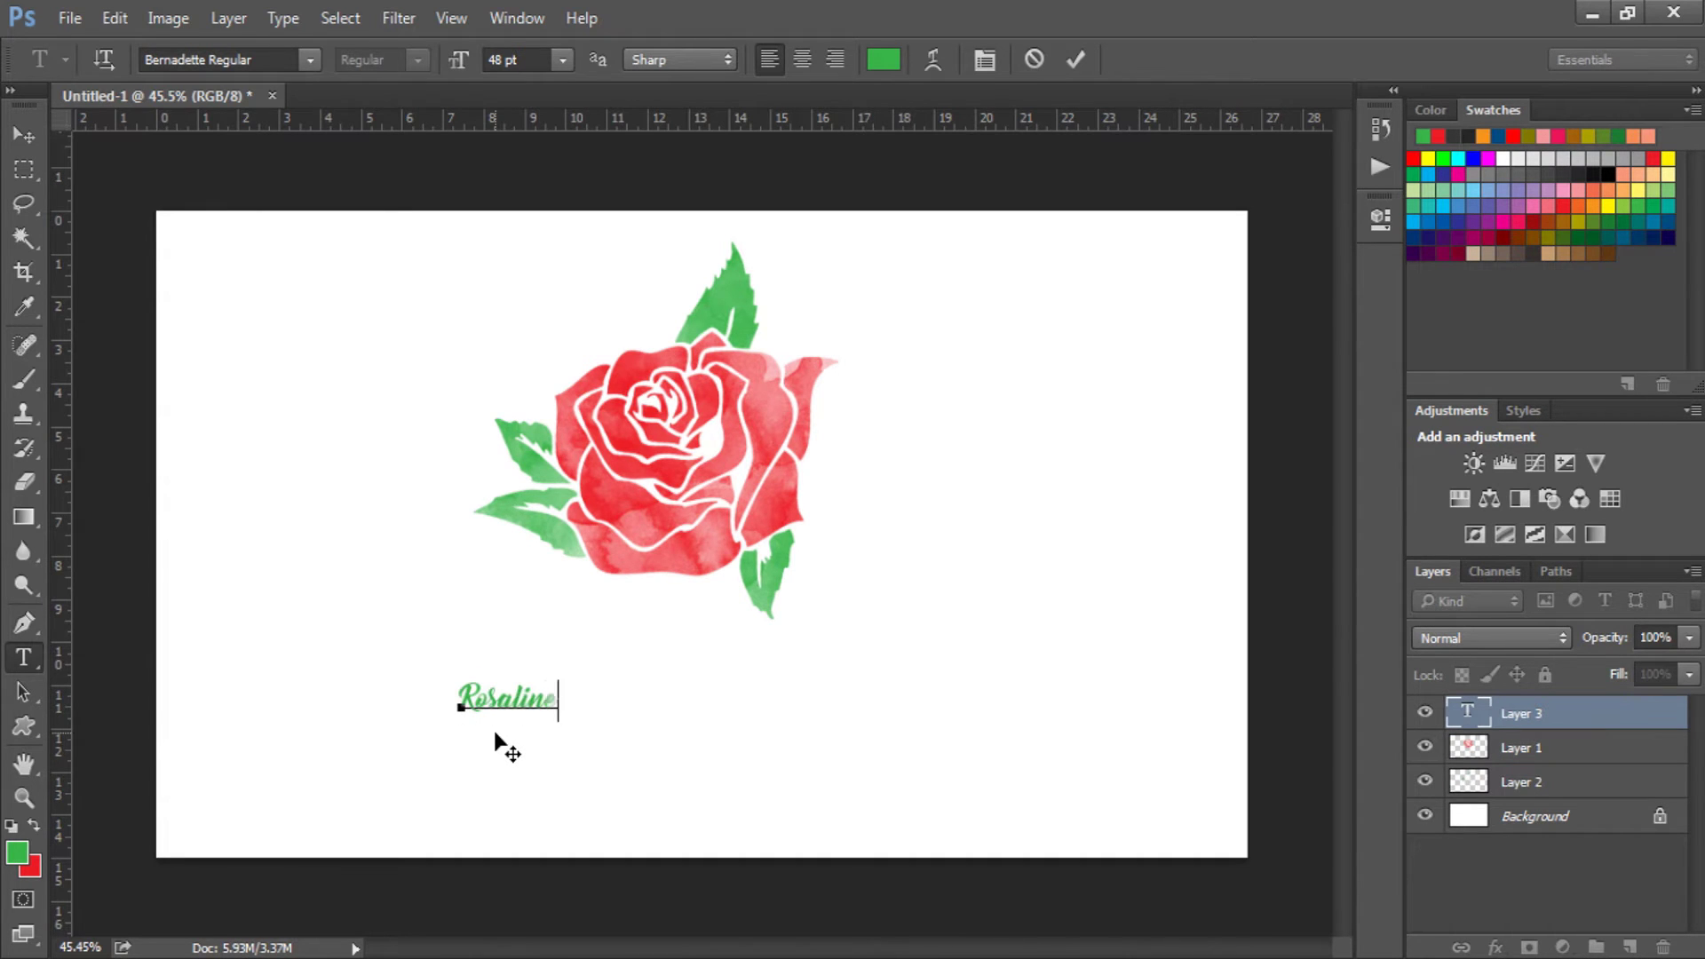
pyautogui.click(23, 135)
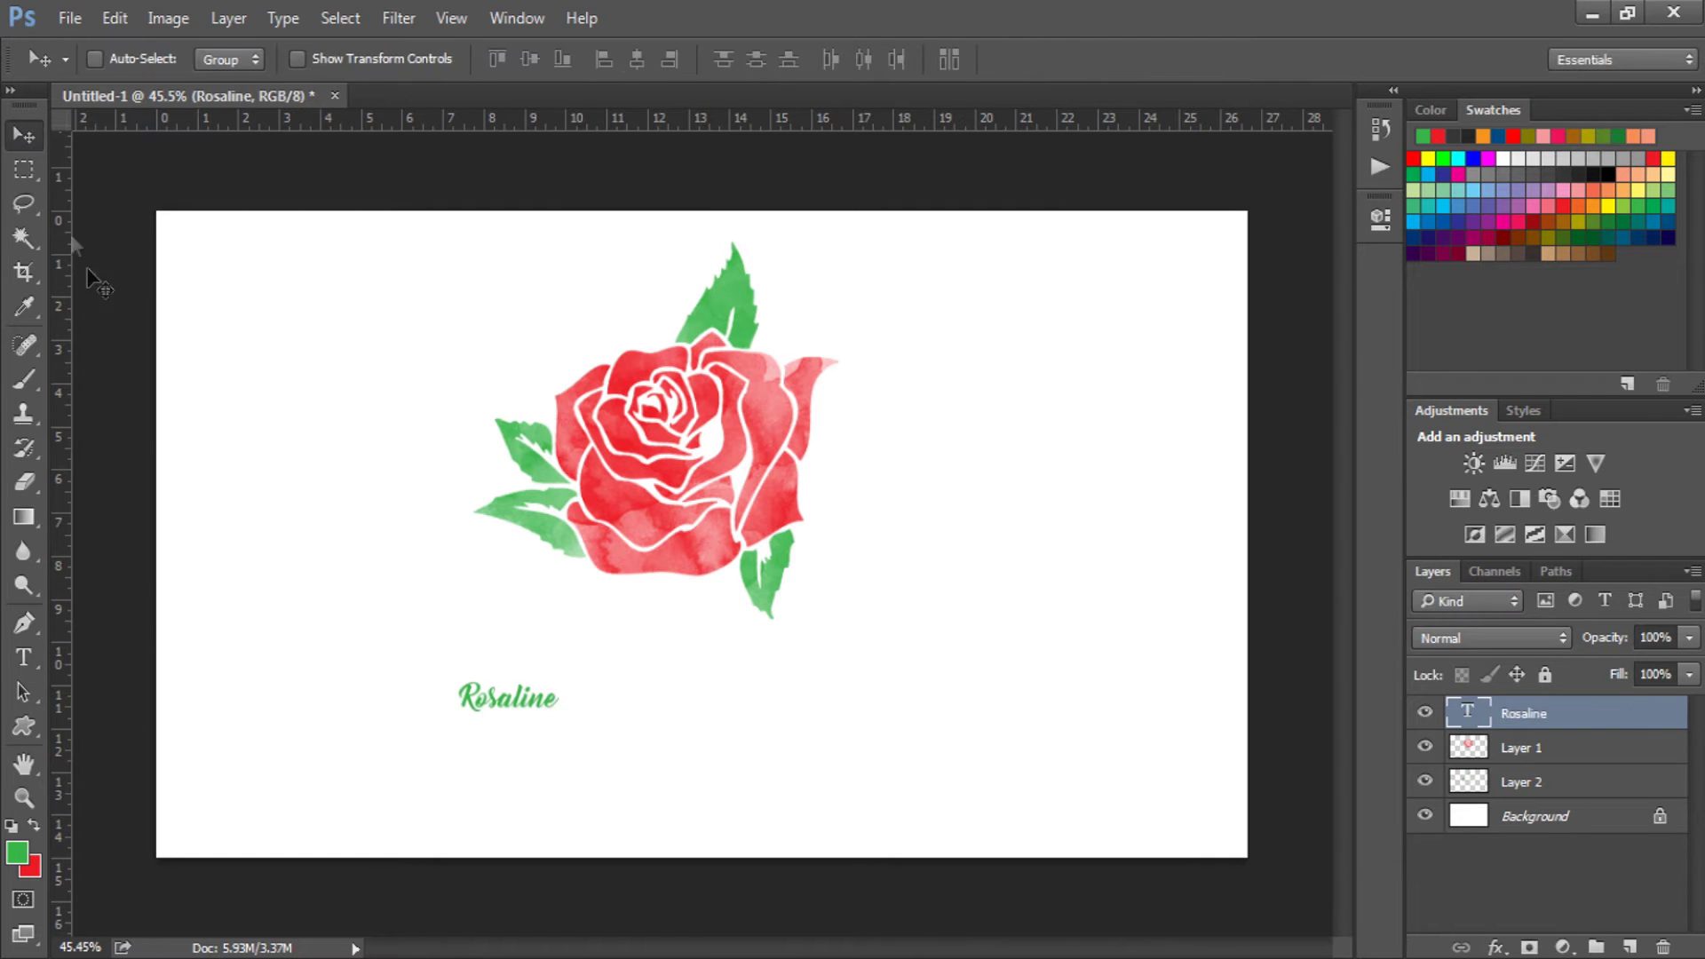
pyautogui.hotkey('ctrl', 't')
pyautogui.moveTo(560, 682); pyautogui.dragTo(702, 579)
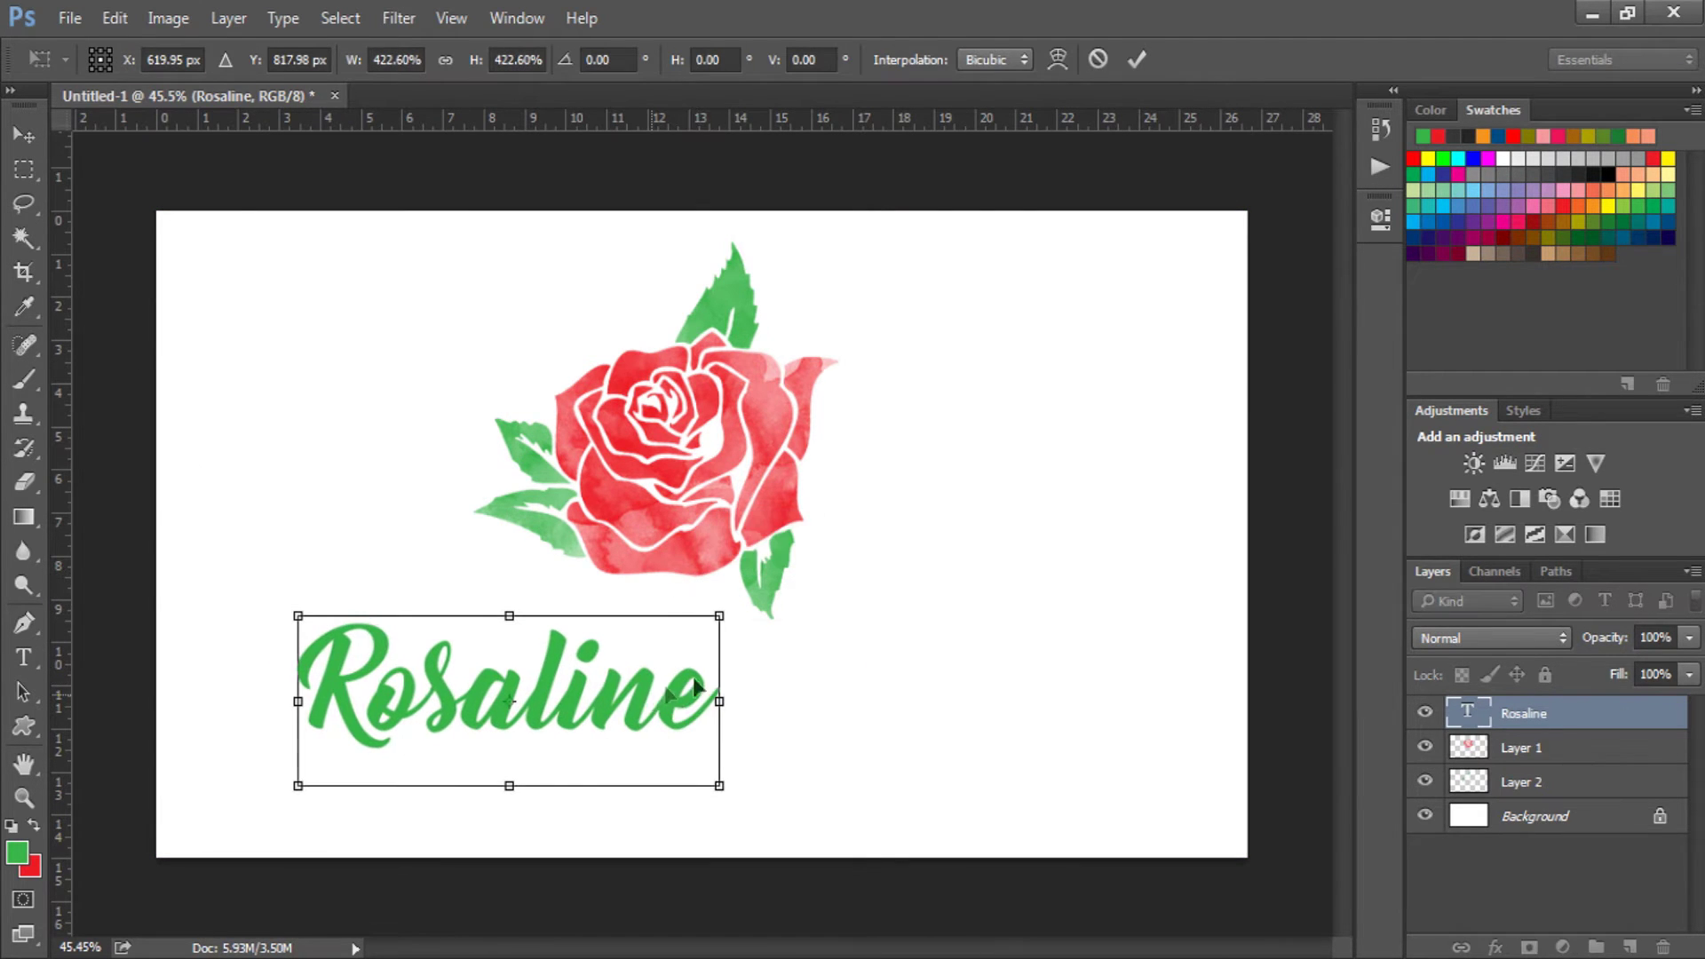
pyautogui.moveTo(649, 701); pyautogui.dragTo(790, 737)
pyautogui.press('Return')
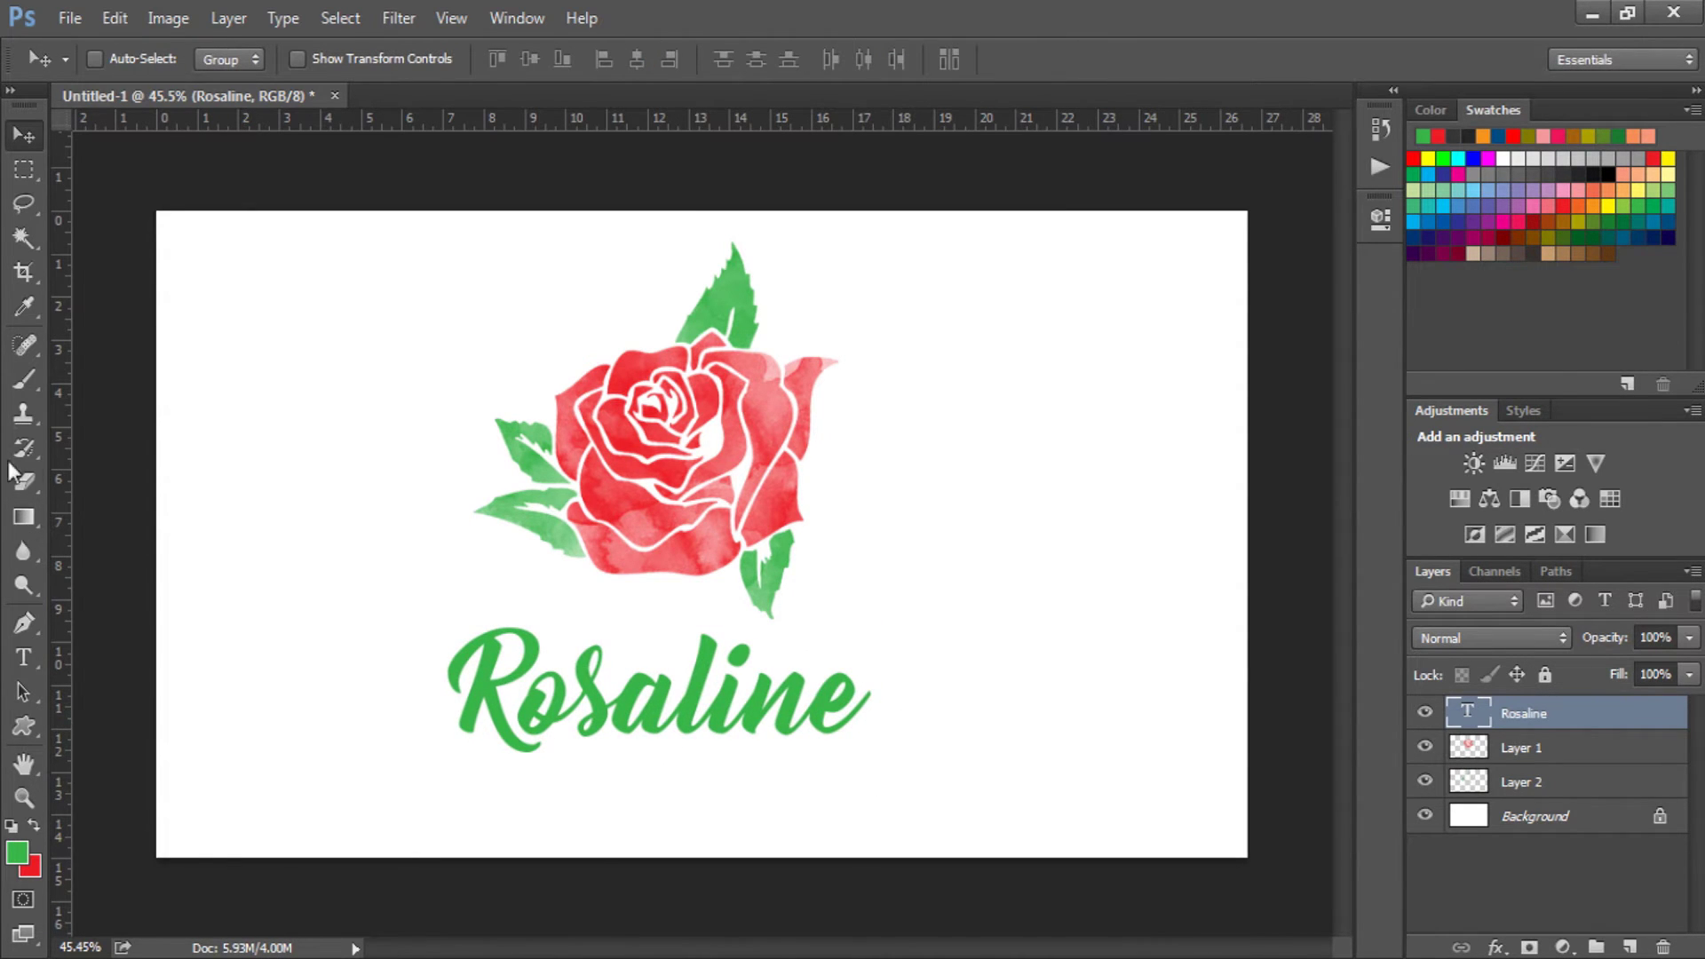
# - Select the R of Rosaline with the Magic Wand
pyautogui.click(24, 238)
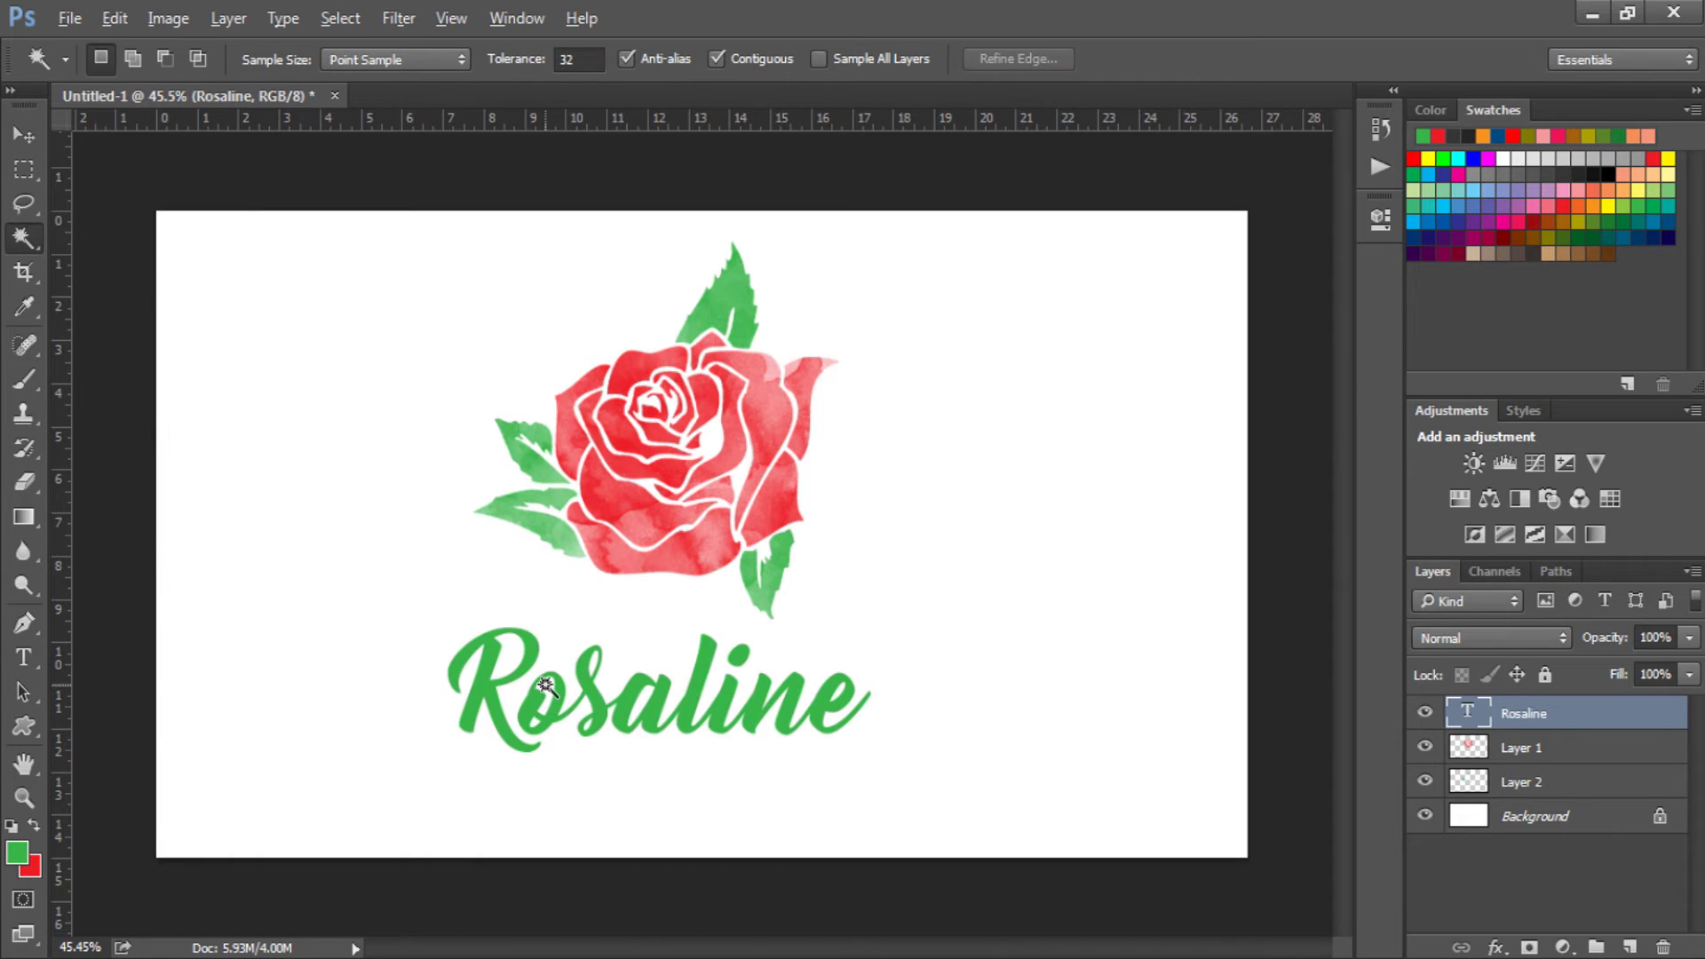
pyautogui.scroll(2, 590, 800)
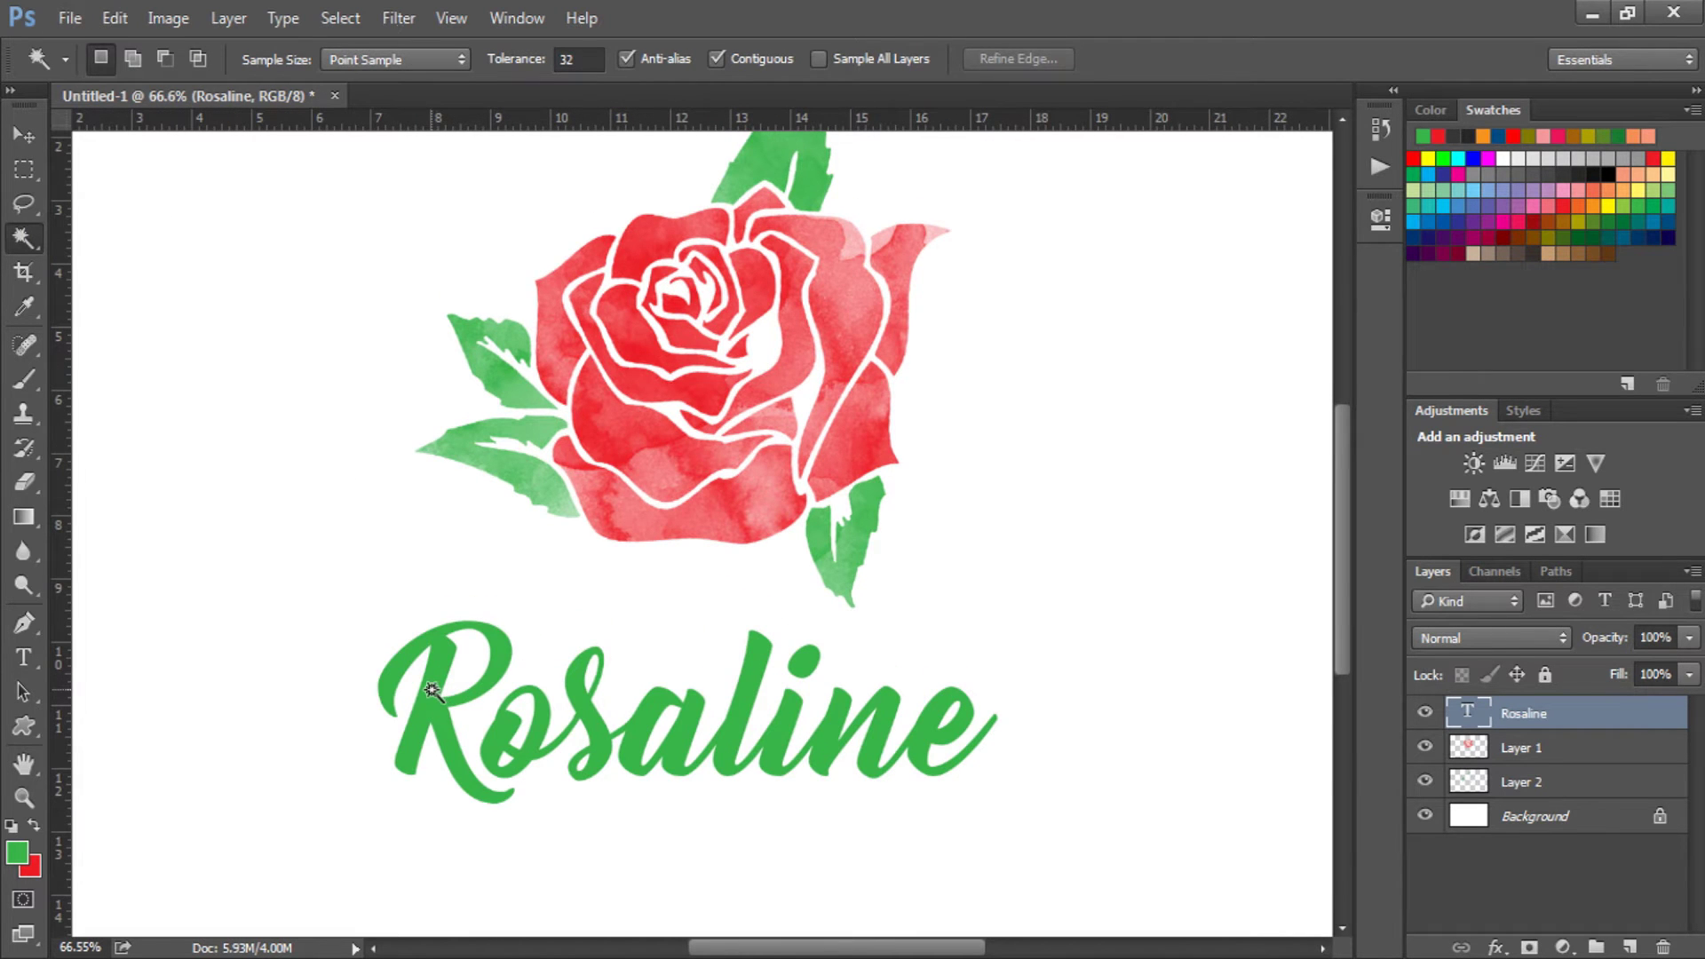
pyautogui.click(431, 690)
# - Extend the selection to all the Rosaline letters and add a new empty layer above the text
pyautogui.keyDown('shift'); pyautogui.click(542, 719); pyautogui.keyUp('shift')
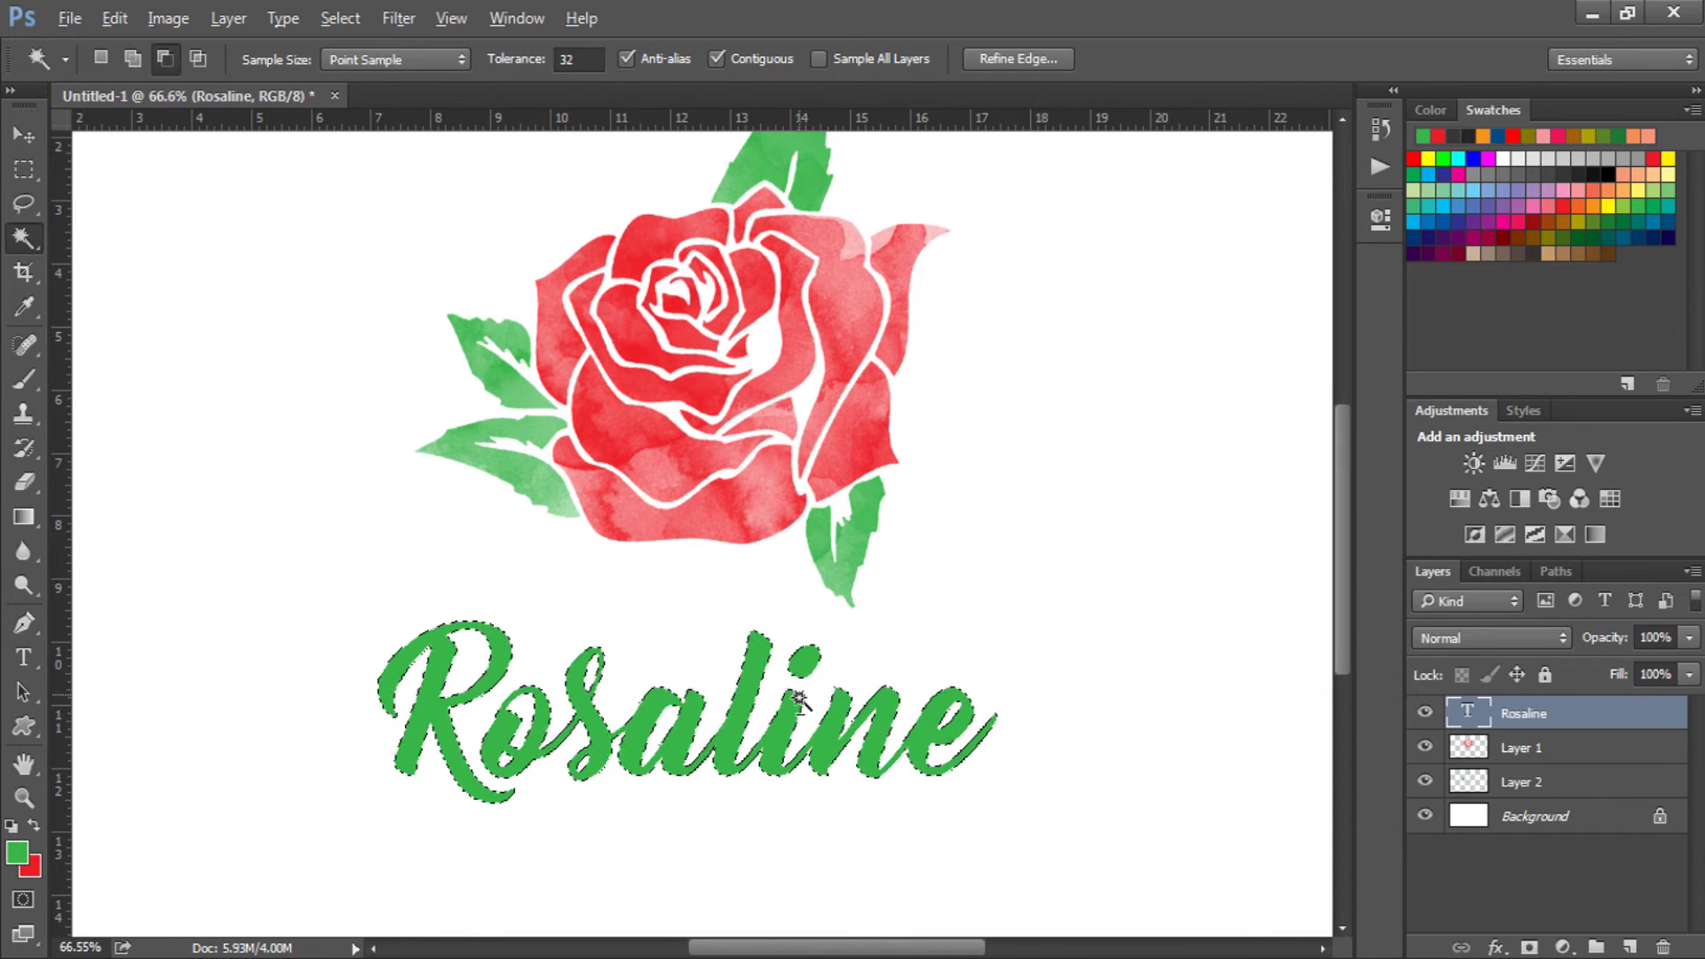
pyautogui.scroll(-1, 812, 684)
pyautogui.click(1629, 947)
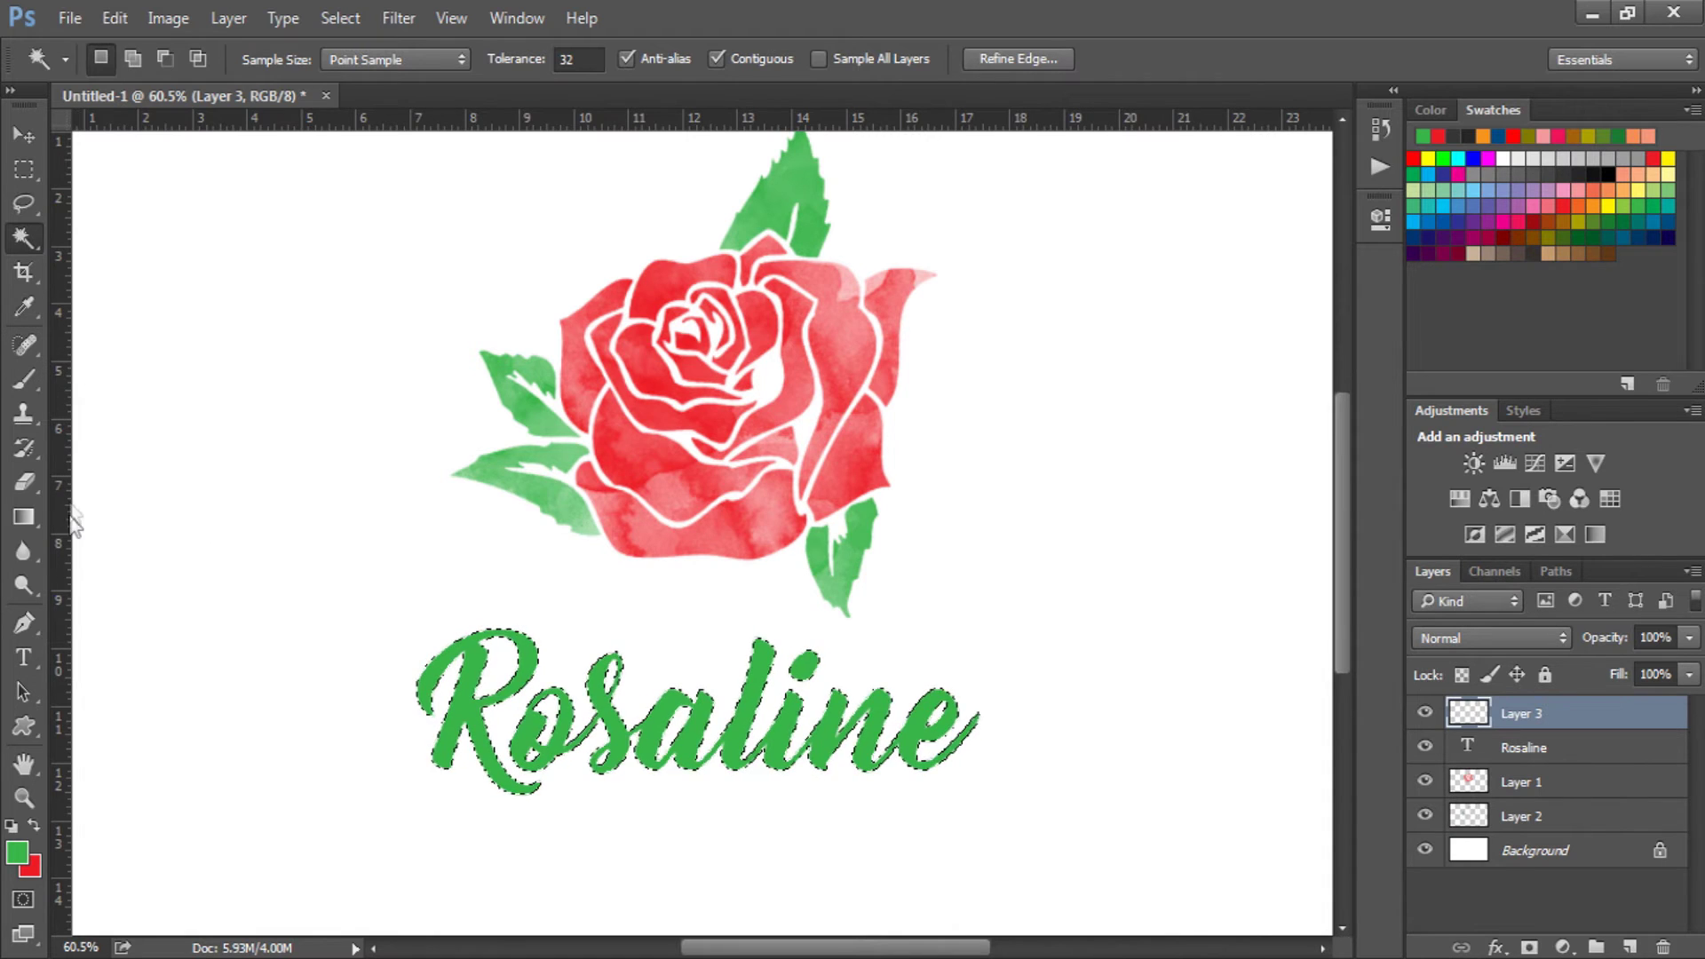
# - Paint the selected letters black with the brush on the new layer
pyautogui.click(24, 380)
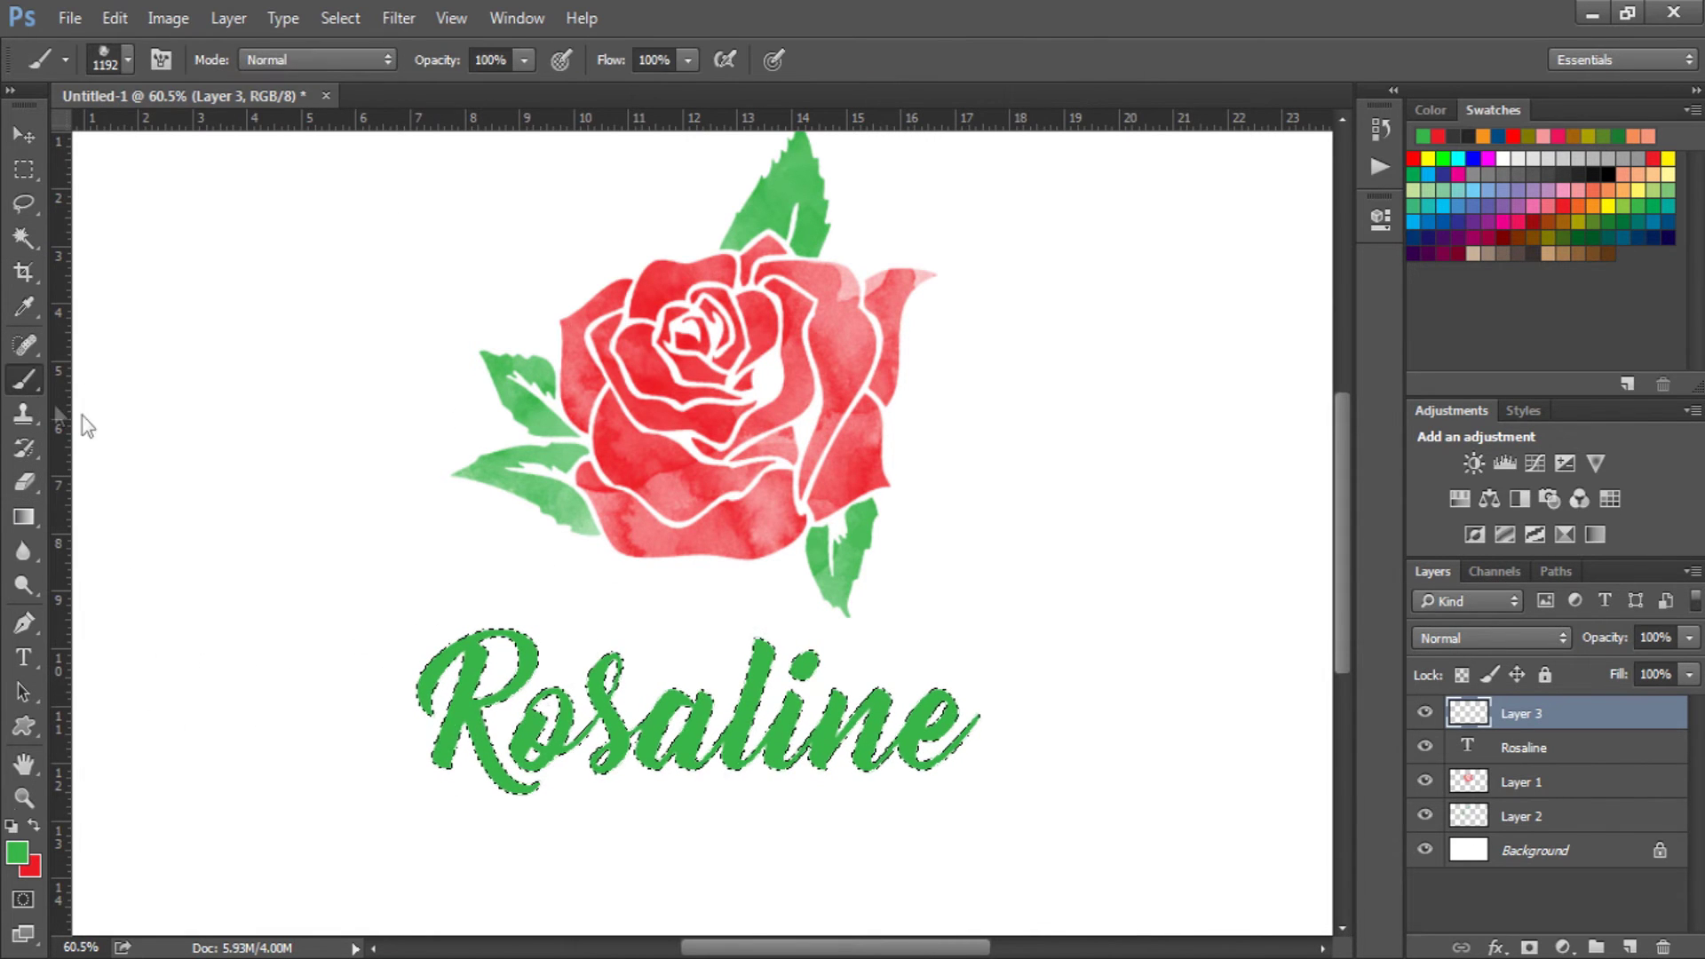
pyautogui.keyDown('ctrl'); pyautogui.click(1594, 173); pyautogui.keyUp('ctrl')
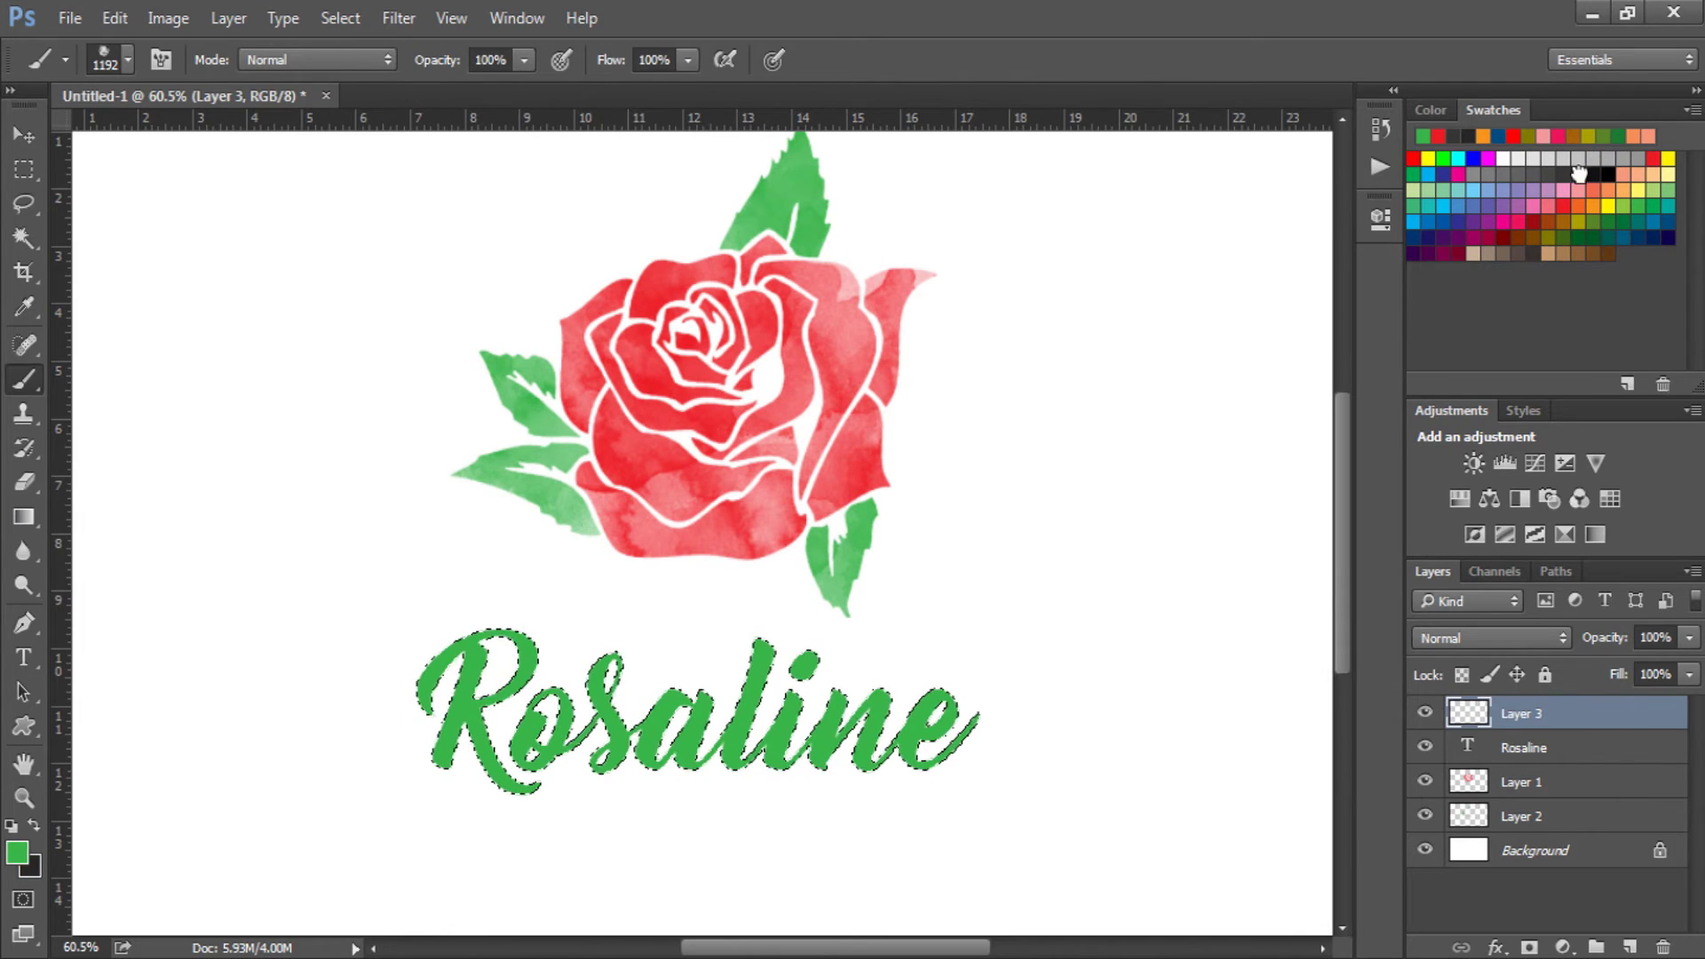
pyautogui.click(34, 826)
pyautogui.moveTo(799, 675)
pyautogui.mouseDown()
pyautogui.moveTo(826, 674)
pyautogui.moveTo(515, 666)
pyautogui.moveTo(657, 657)
pyautogui.mouseUp()
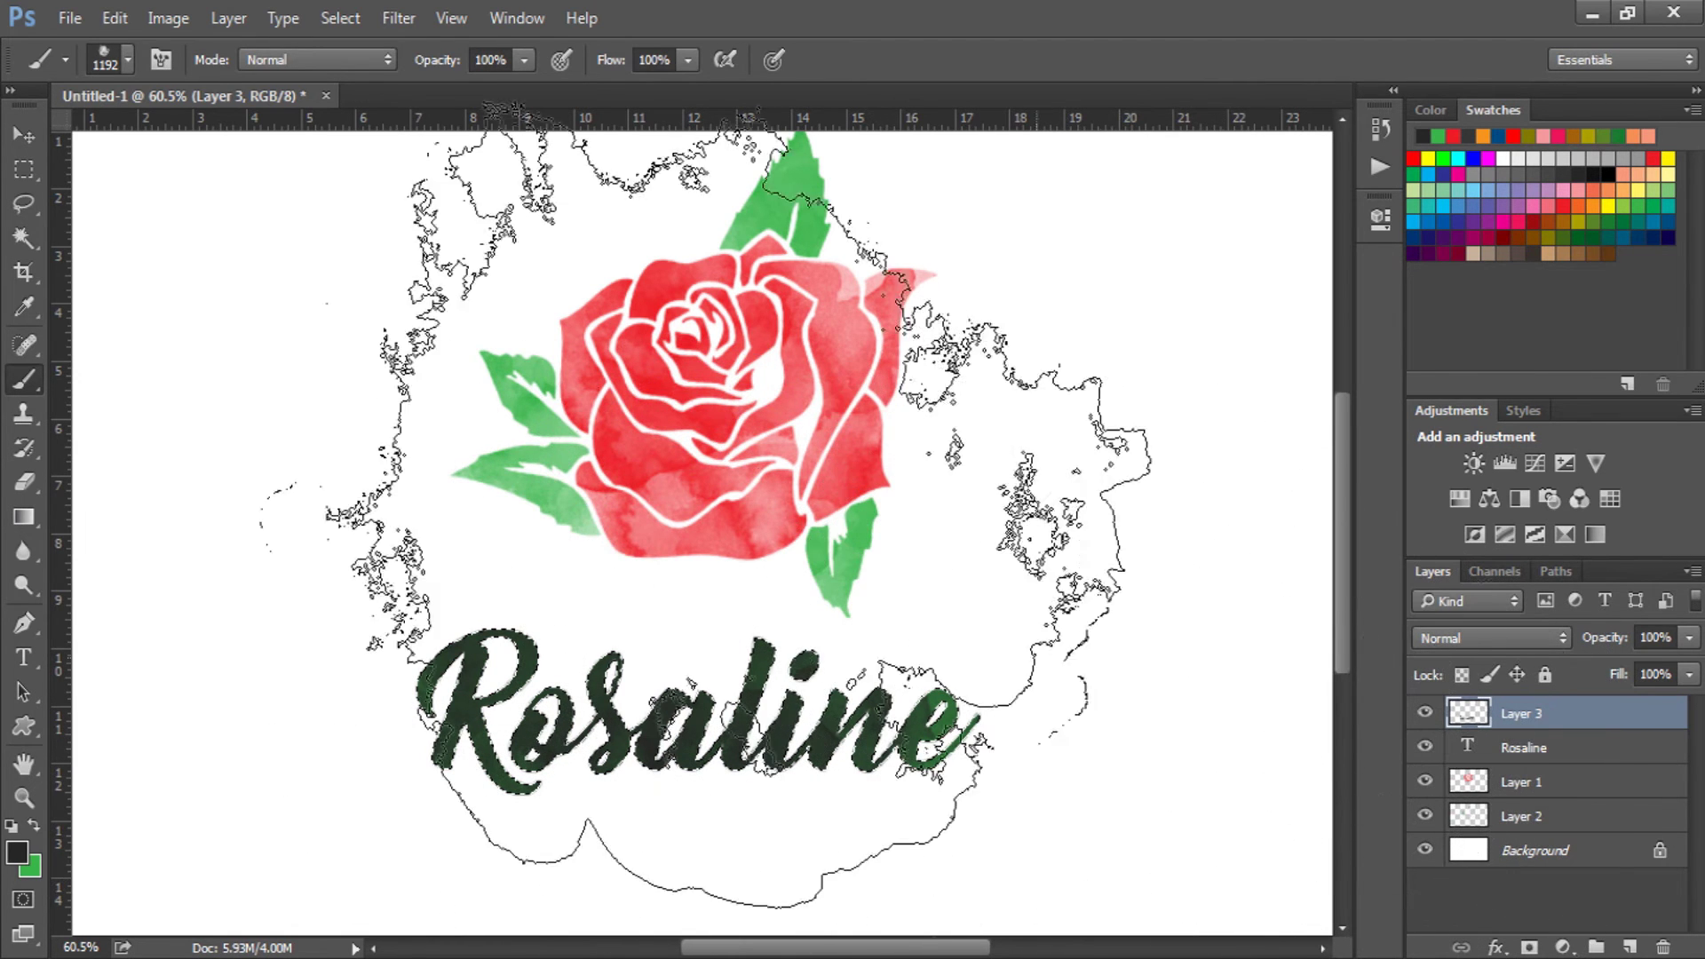
# - Deselect, merge away the green Rosaline text layer, and move the dark lettering up and right
pyautogui.click(24, 133)
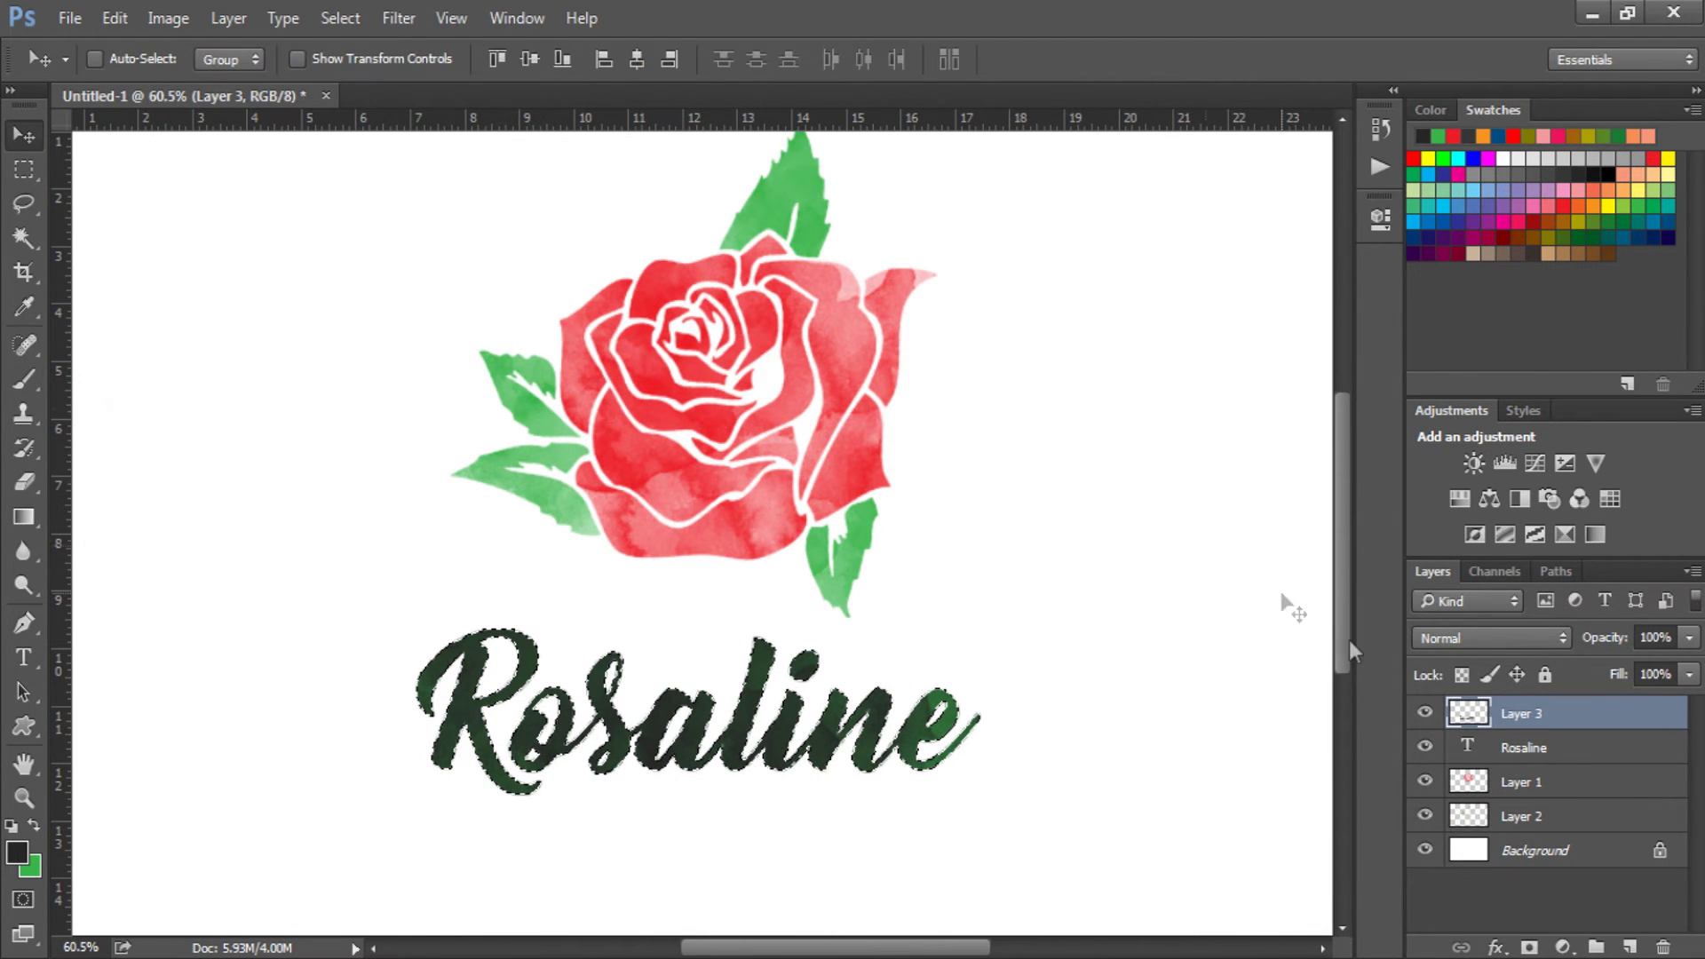
pyautogui.click(1517, 750)
pyautogui.hotkey('ctrl', 'd')
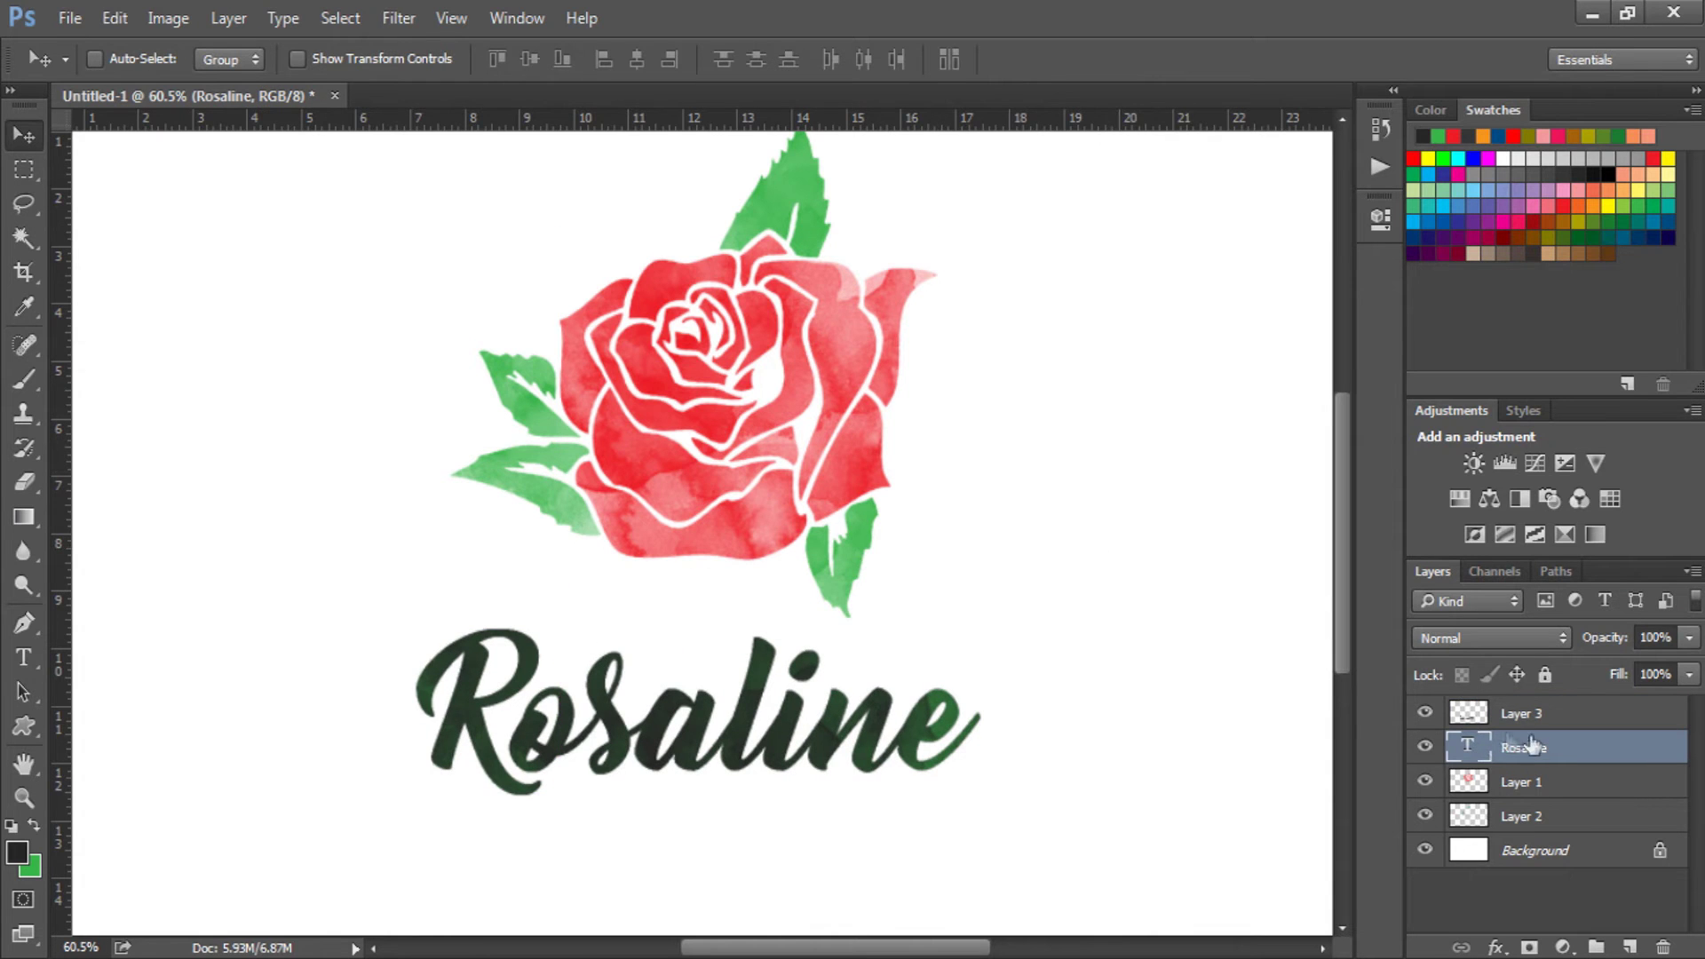
pyautogui.hotkey('ctrl', 'e')
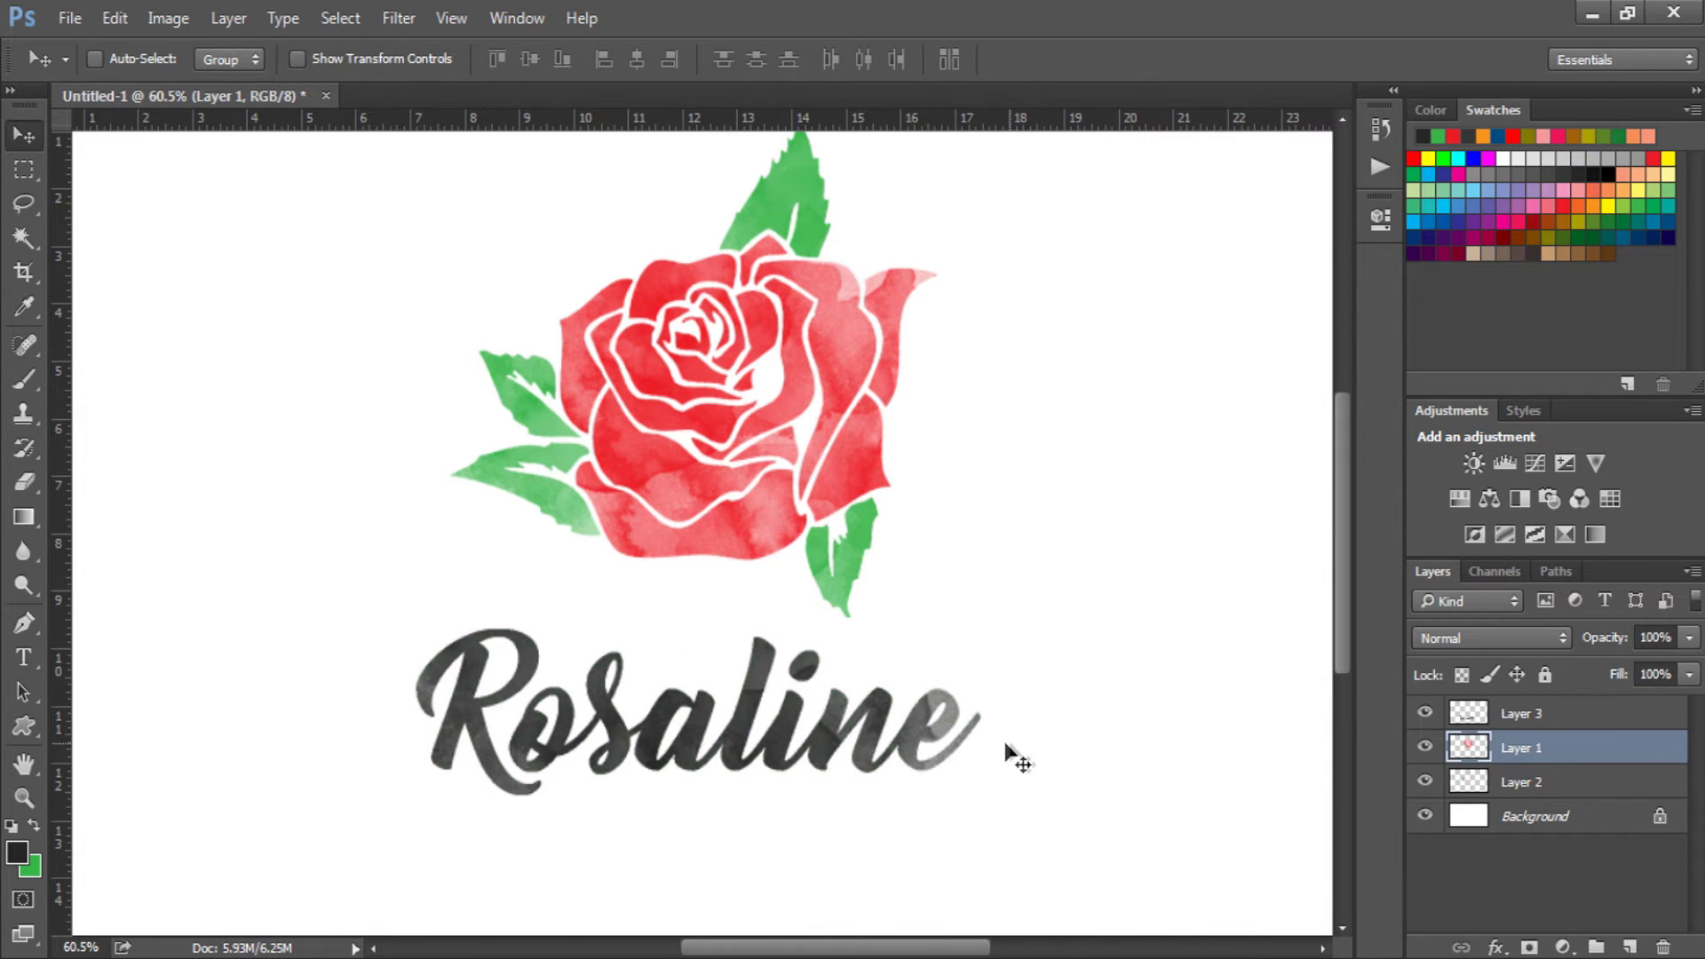
pyautogui.click(1520, 713)
pyautogui.moveTo(1030, 748); pyautogui.dragTo(1025, 653)
pyautogui.scroll(-4, 1005, 708)
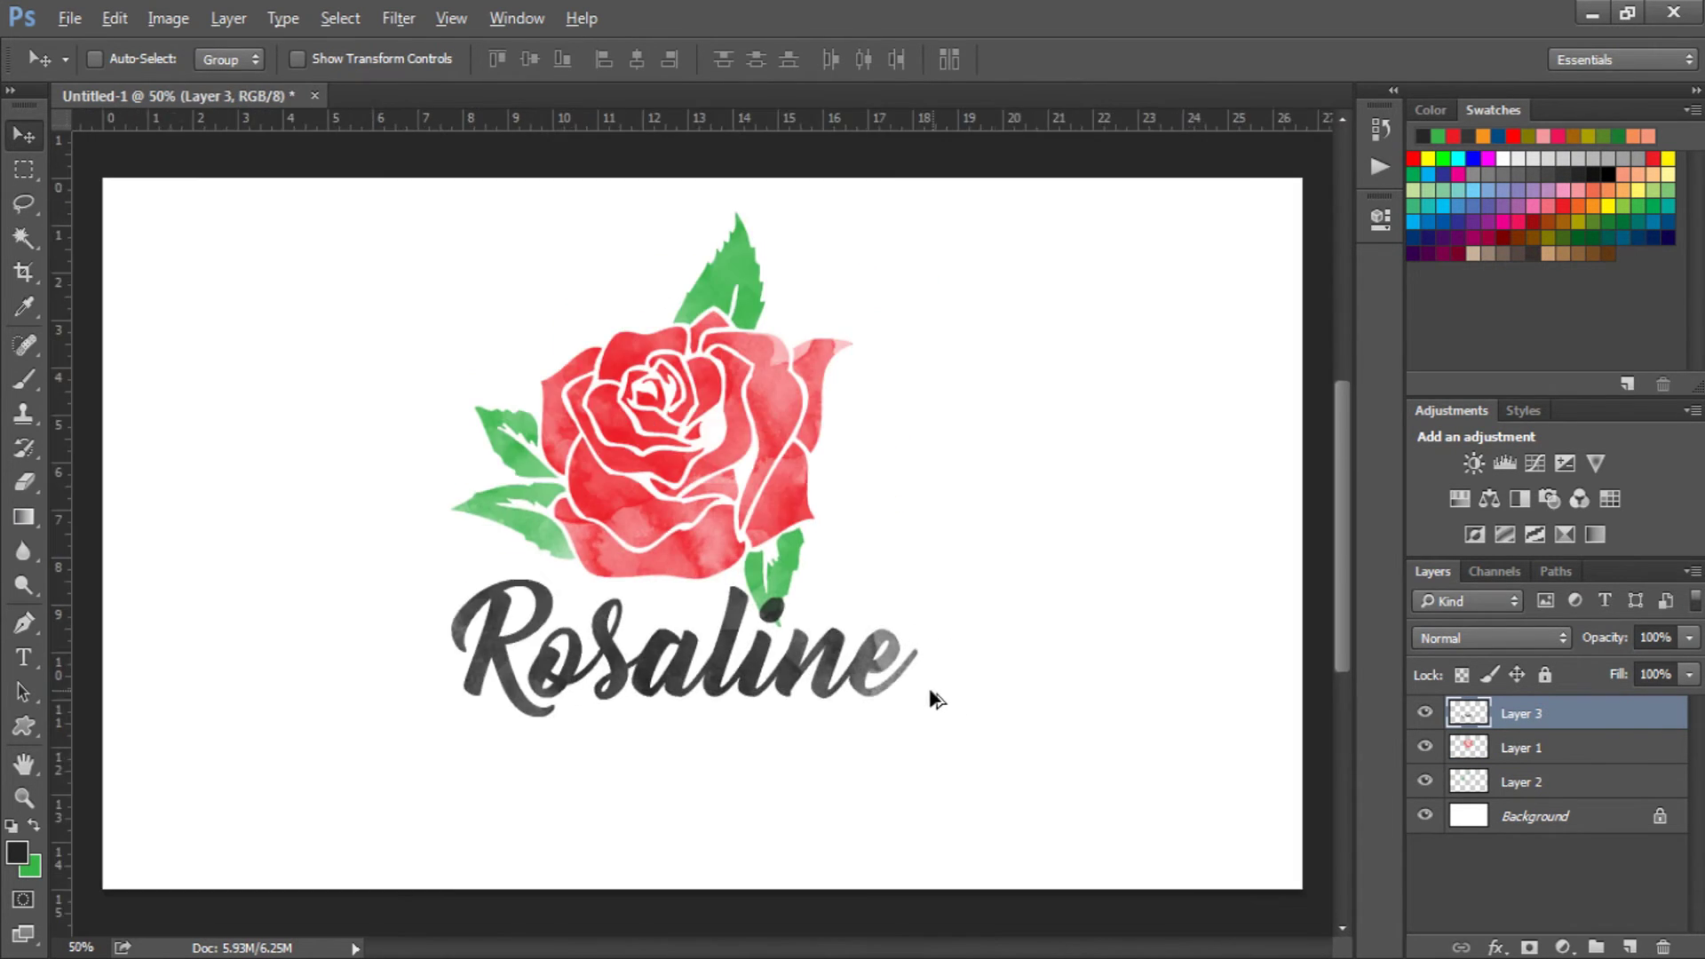
pyautogui.press('alt')
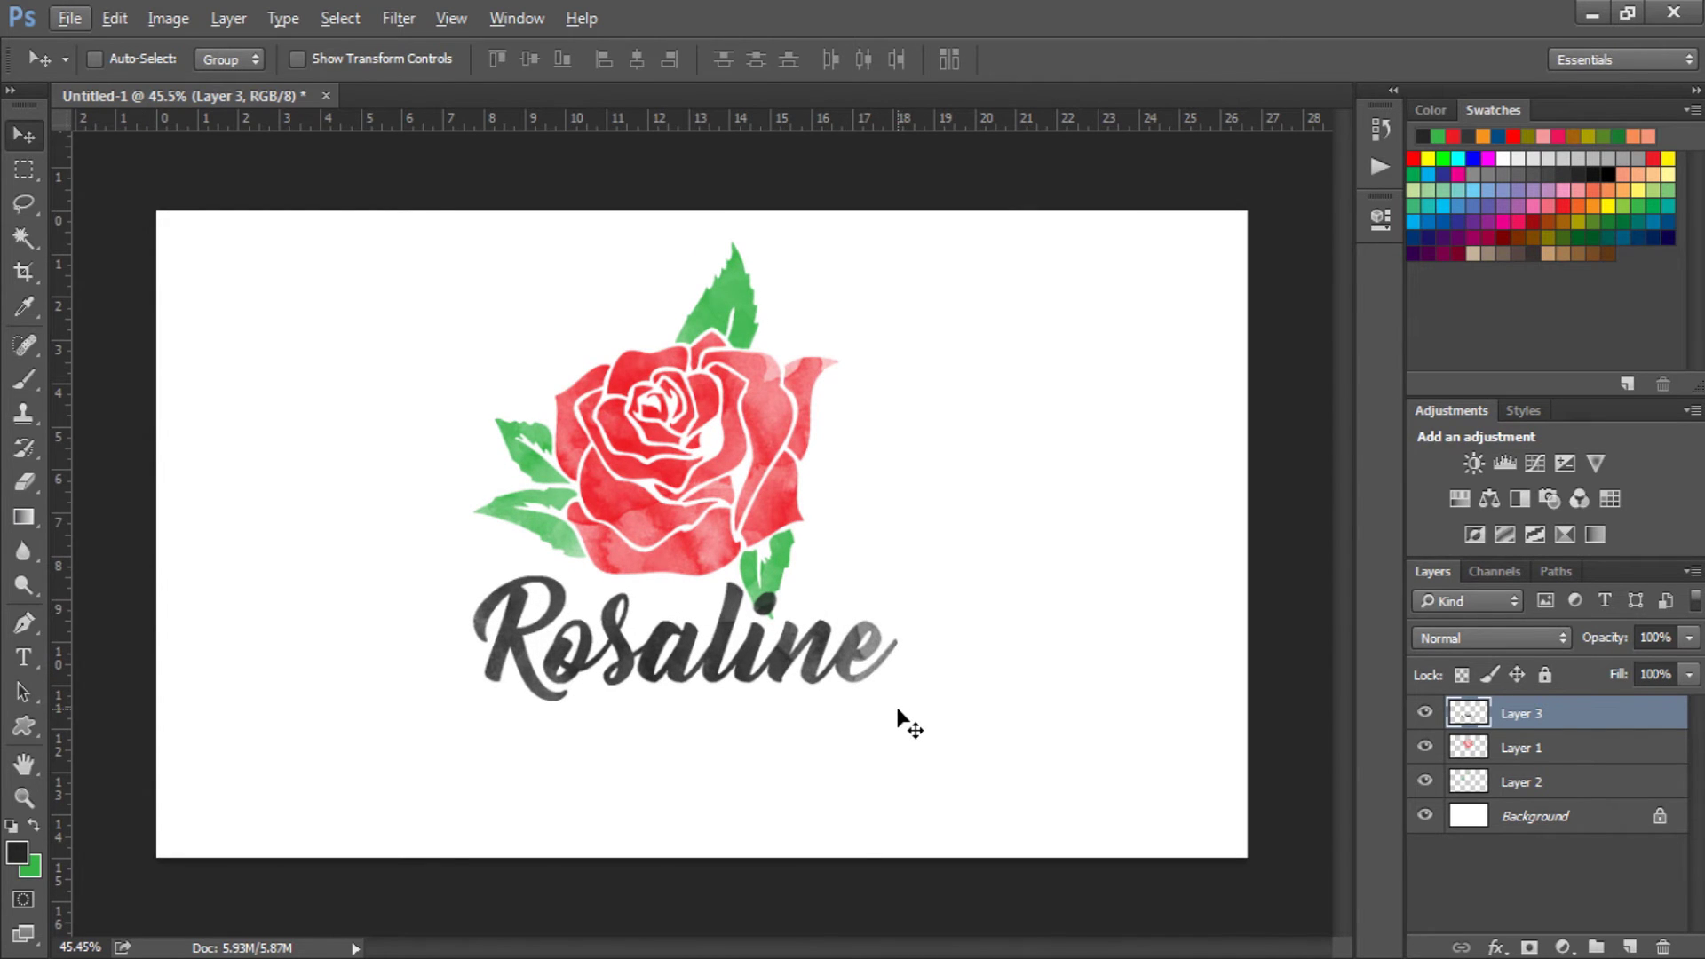
# - Rotate the dark lettering about −5°, nudge it upward, and zoom the view to 50%
pyautogui.hotkey('ctrl', 't')
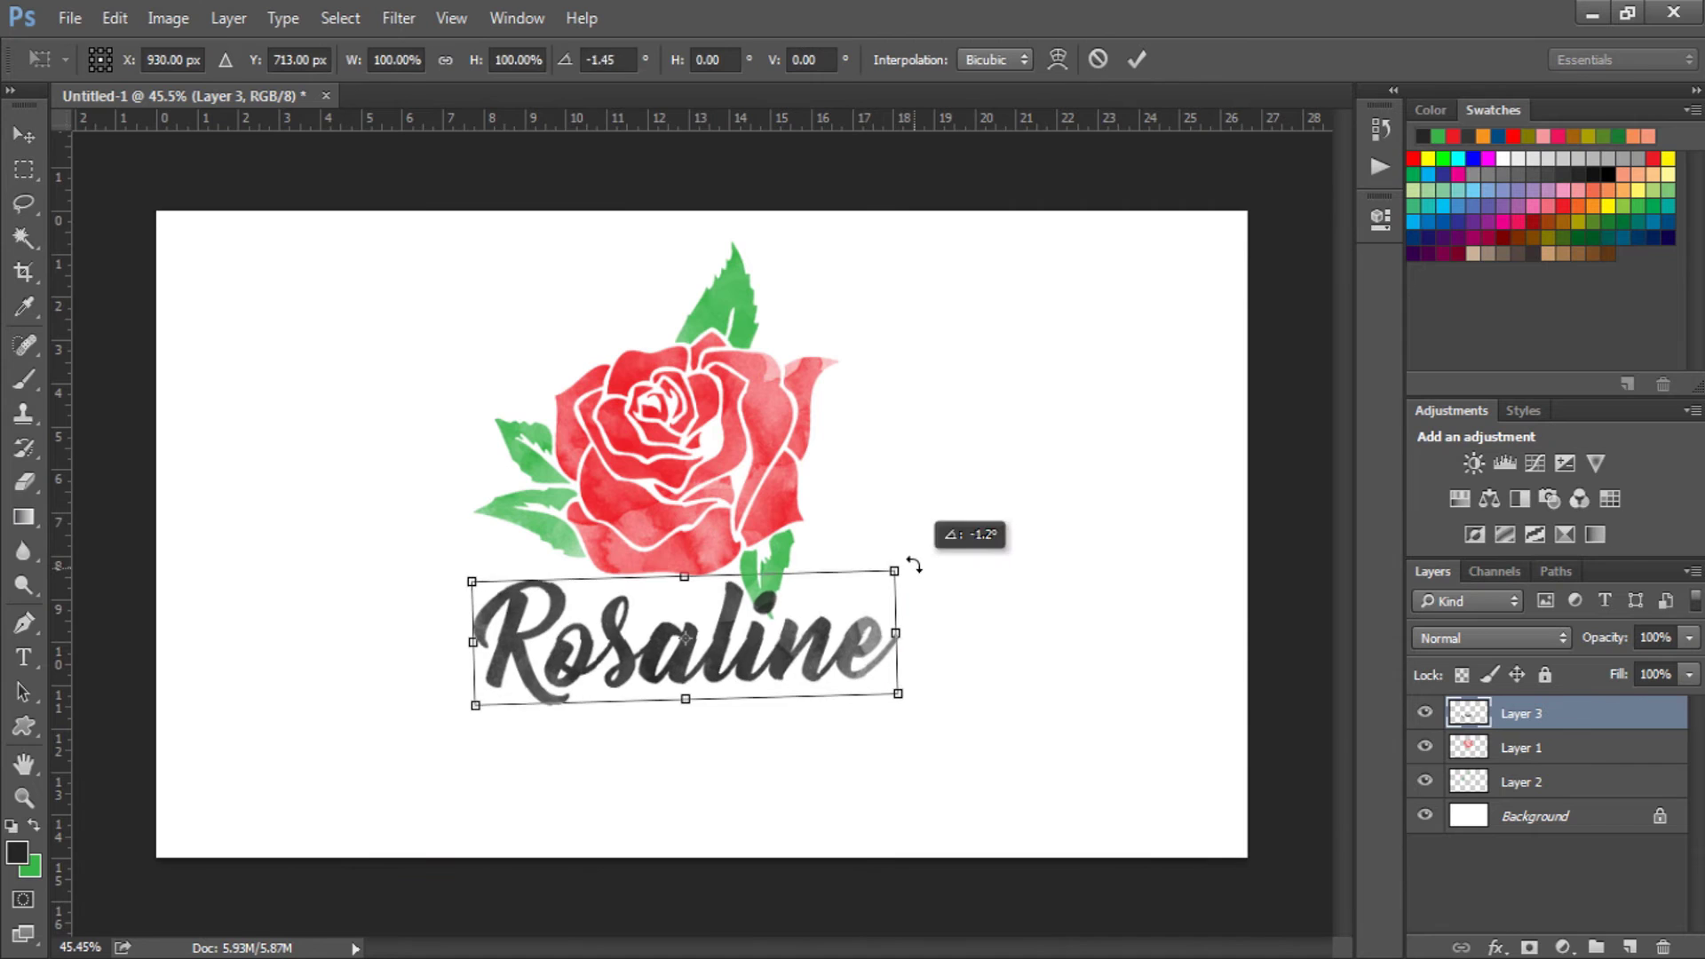
pyautogui.moveTo(914, 564); pyautogui.dragTo(912, 563)
pyautogui.press('Up')
pyautogui.press('Up')
pyautogui.press('Up')
pyautogui.press('Up')
pyautogui.press('Up')
pyautogui.press('Up')
pyautogui.press('Up')
pyautogui.press('Up')
pyautogui.press('Up')
pyautogui.press('Up')
pyautogui.press('Up')
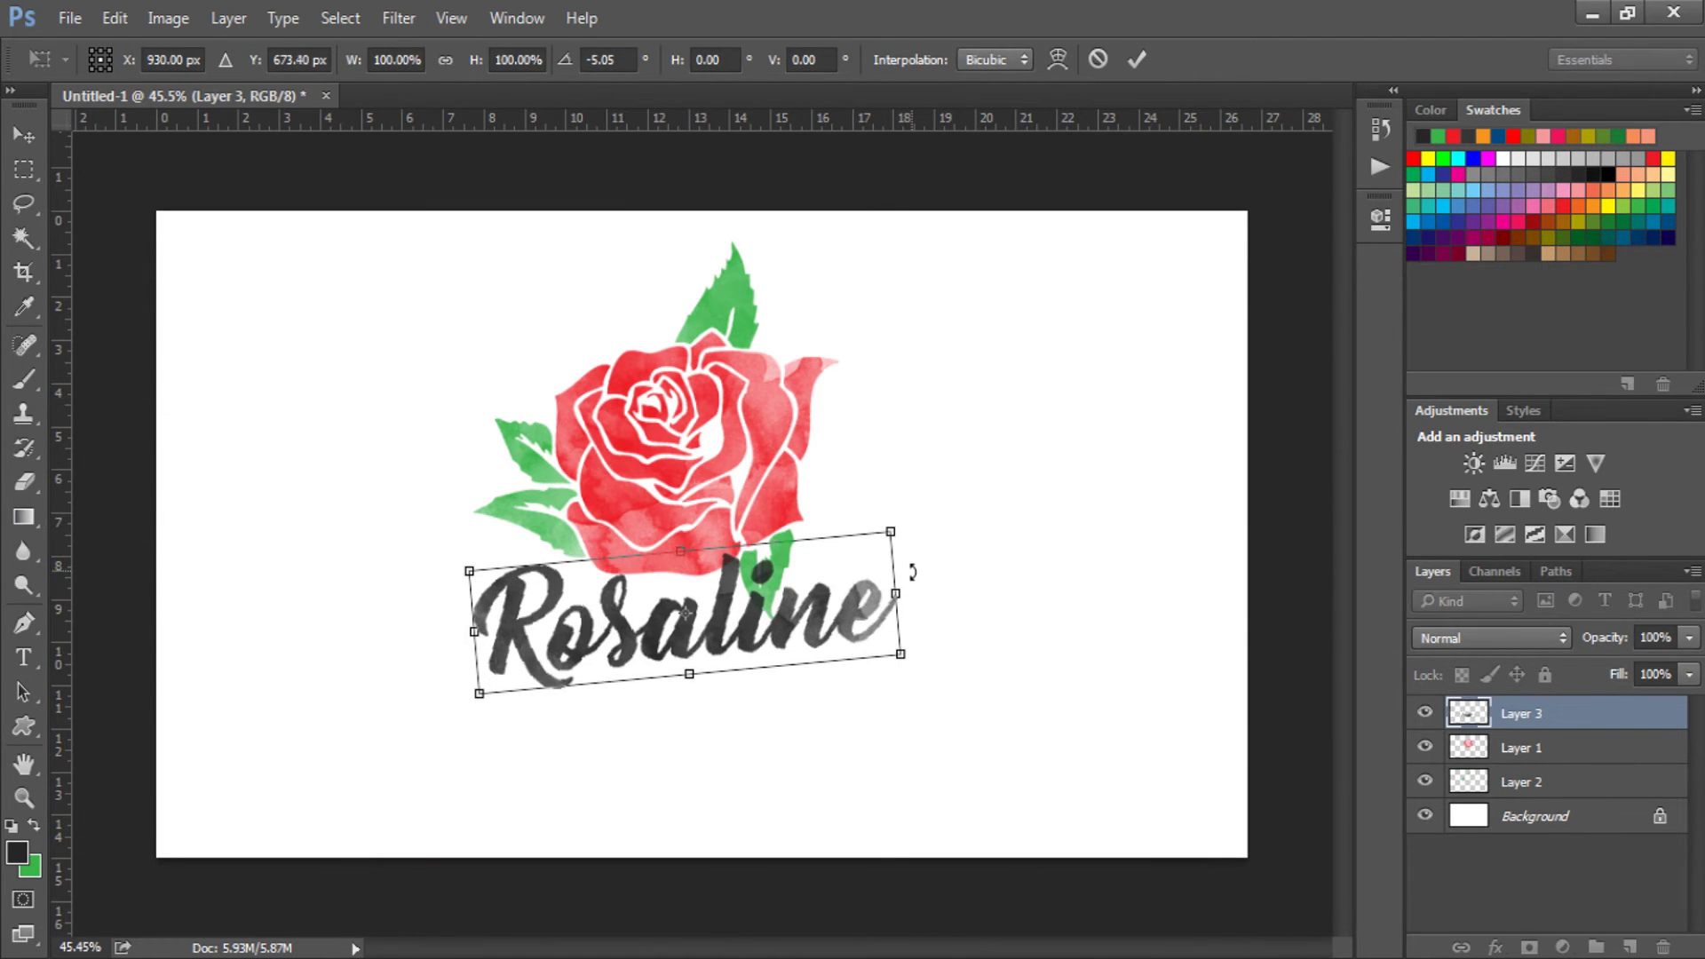
pyautogui.press('Return')
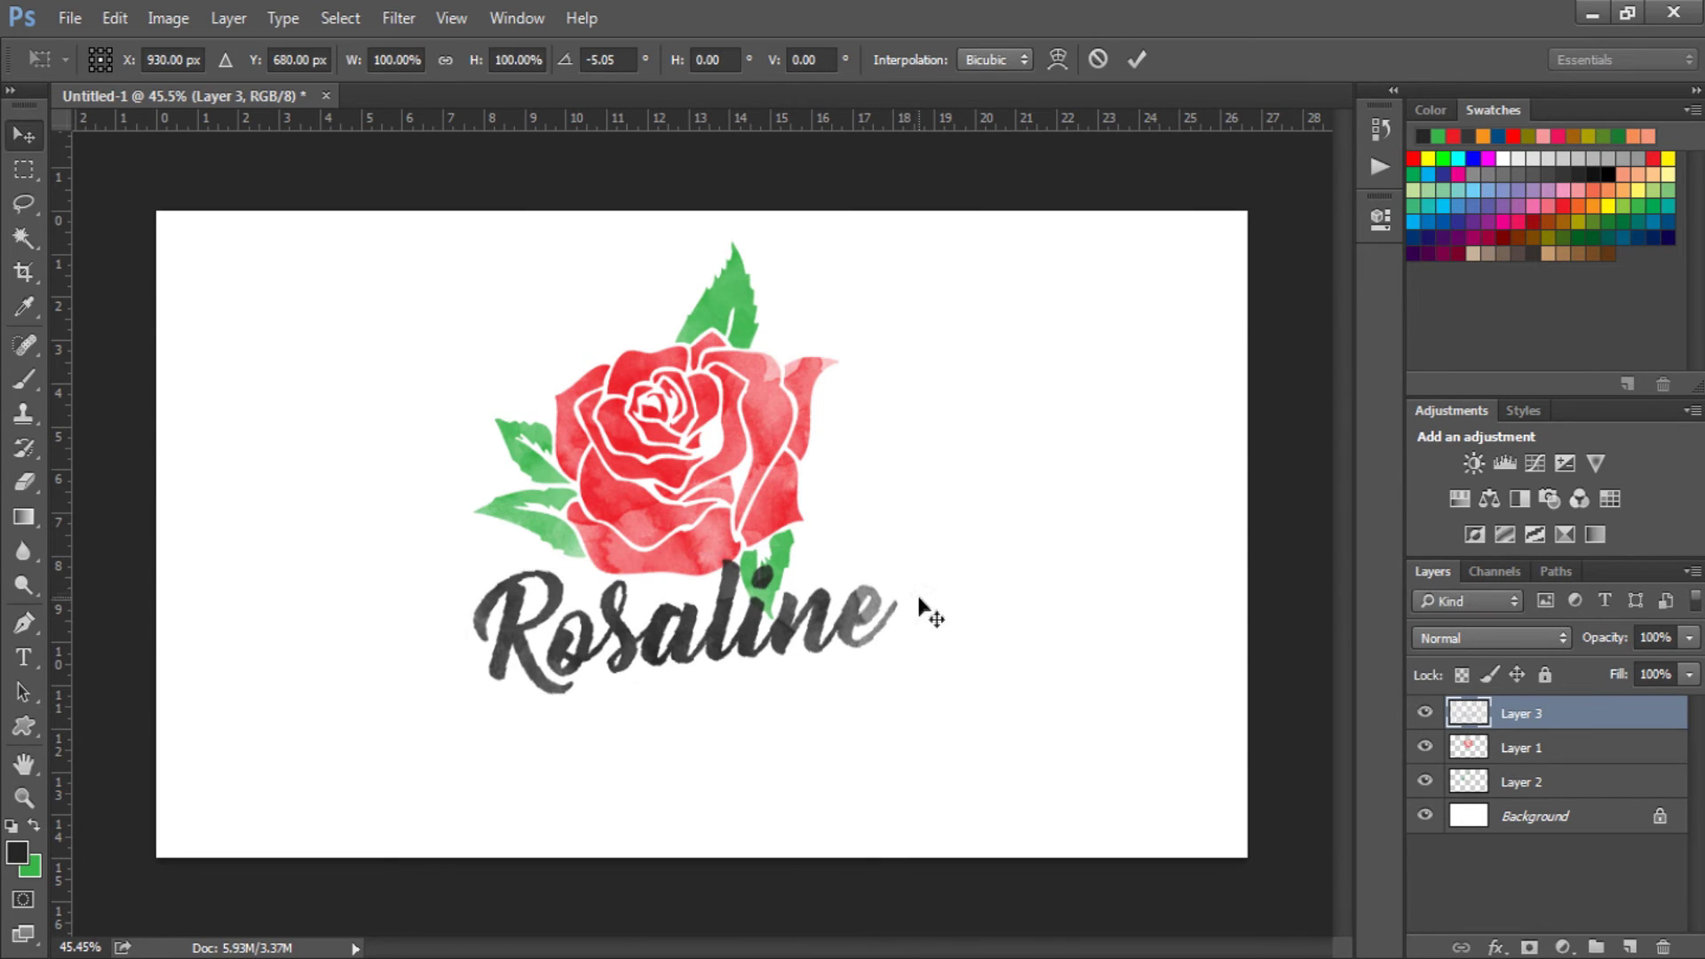
pyautogui.hotkey('ctrl', '+')
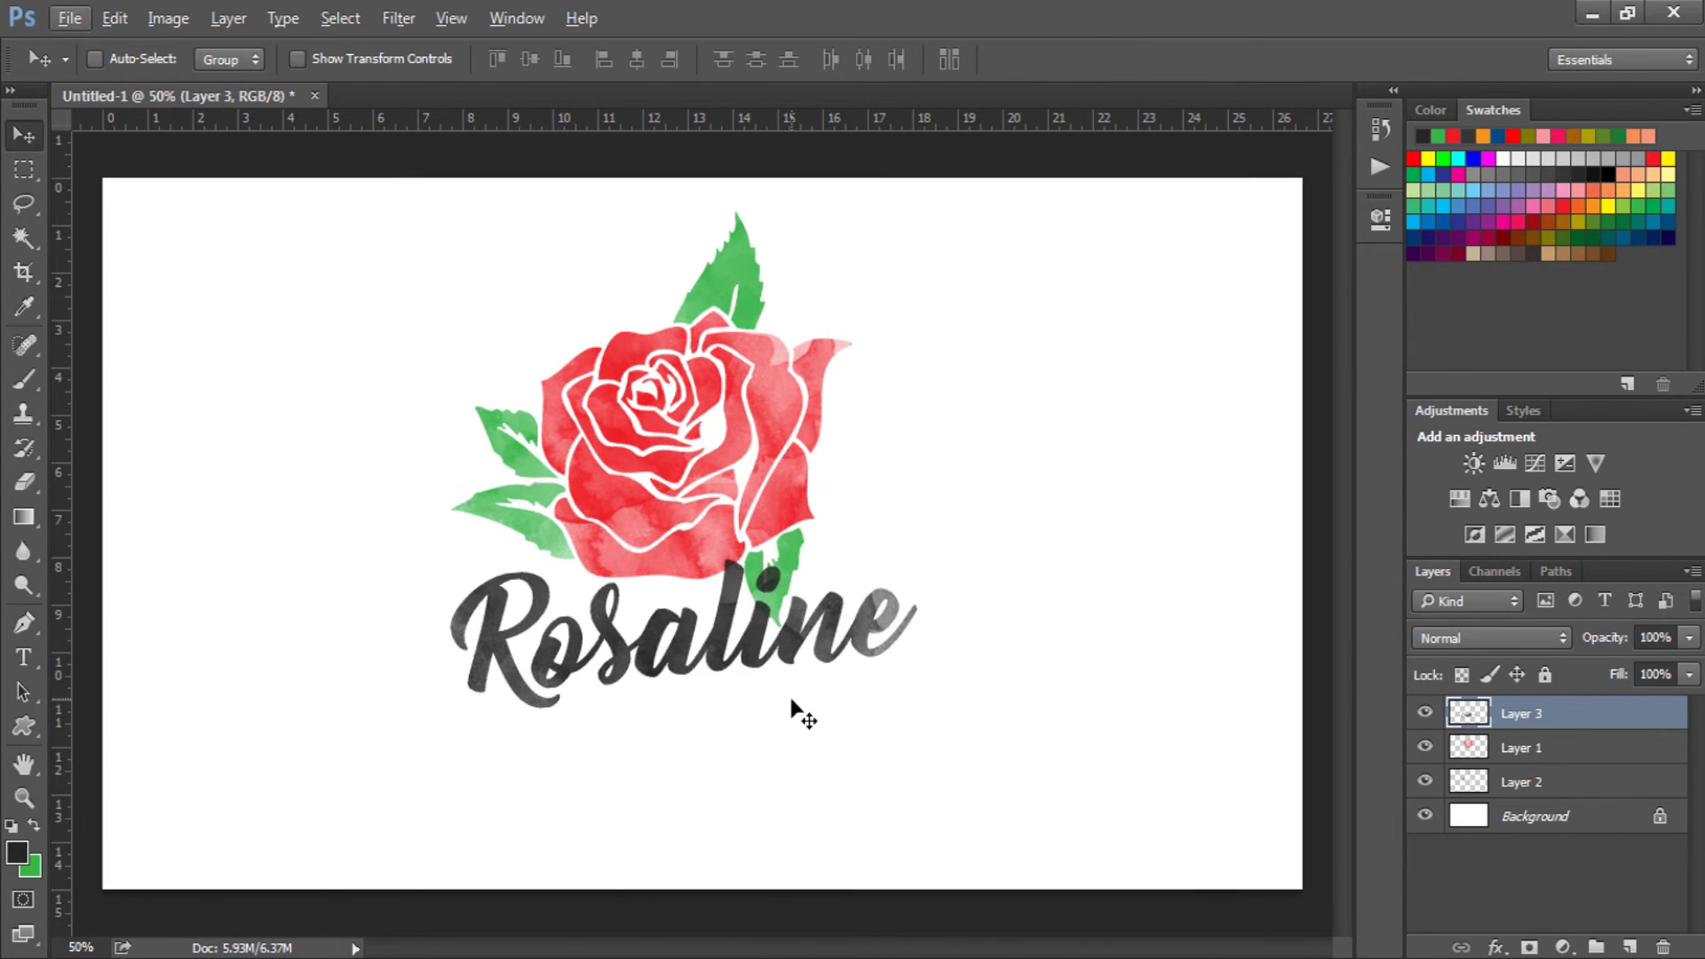
# - Stamp Layers 3, 1 and 2 into a single merged copy
pyautogui.keyDown('shift'); pyautogui.click(1522, 755); pyautogui.keyUp('shift')
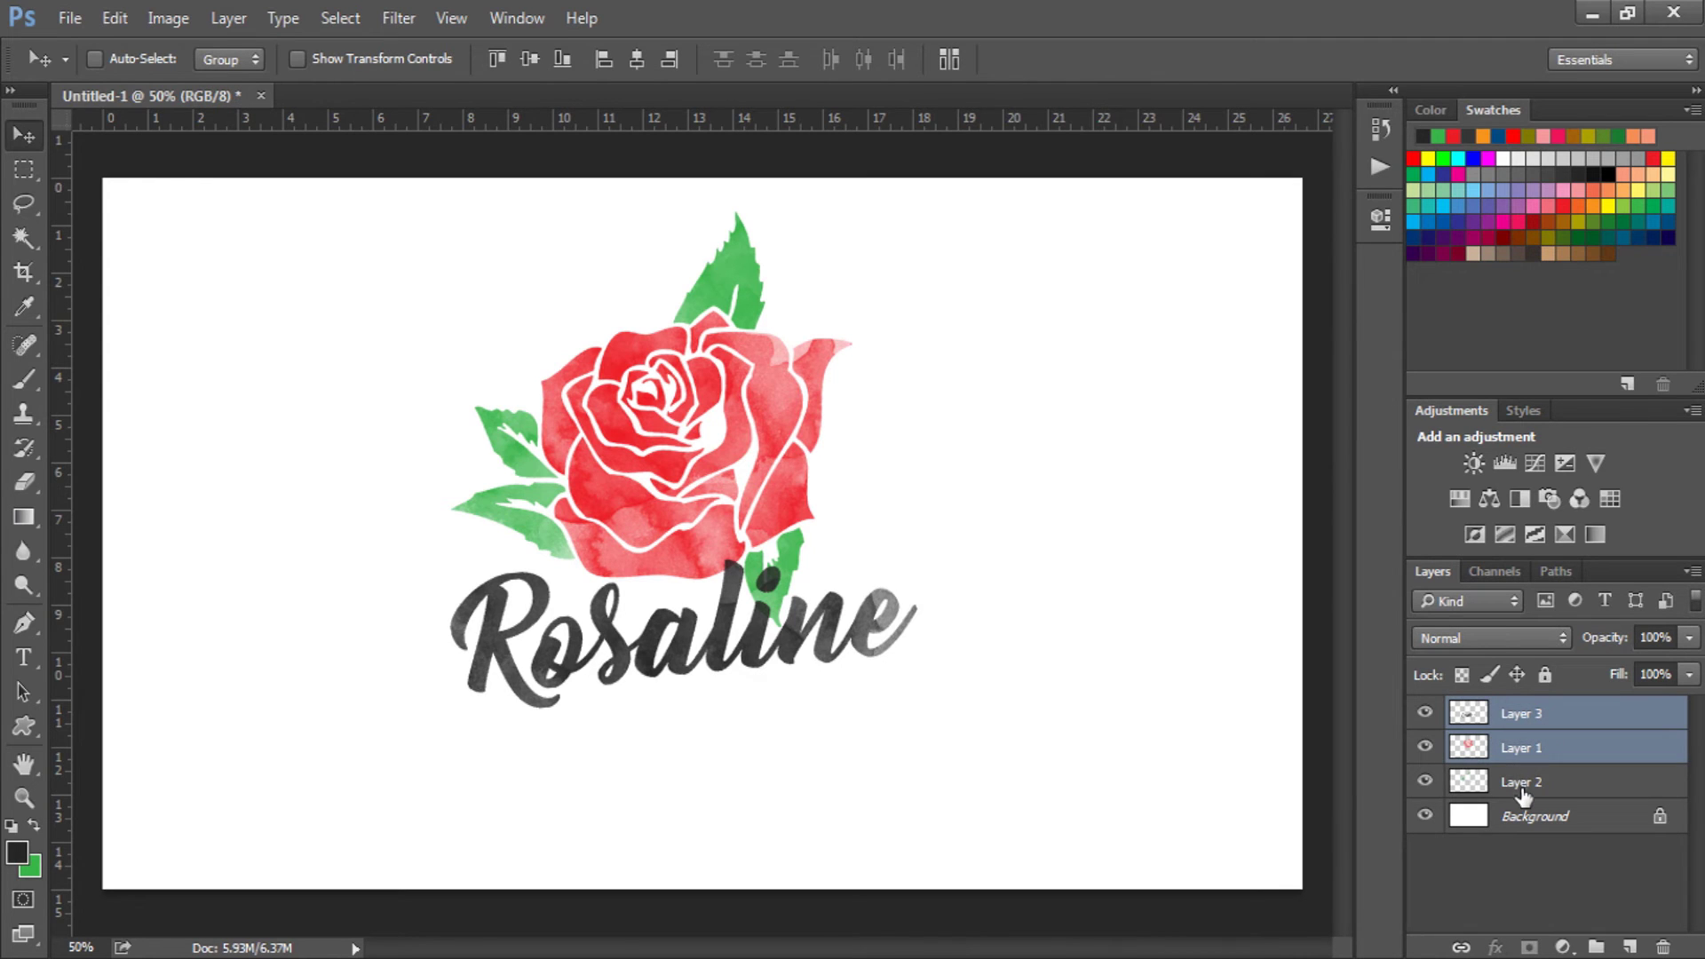
pyautogui.keyDown('shift'); pyautogui.click(1521, 790); pyautogui.keyUp('shift')
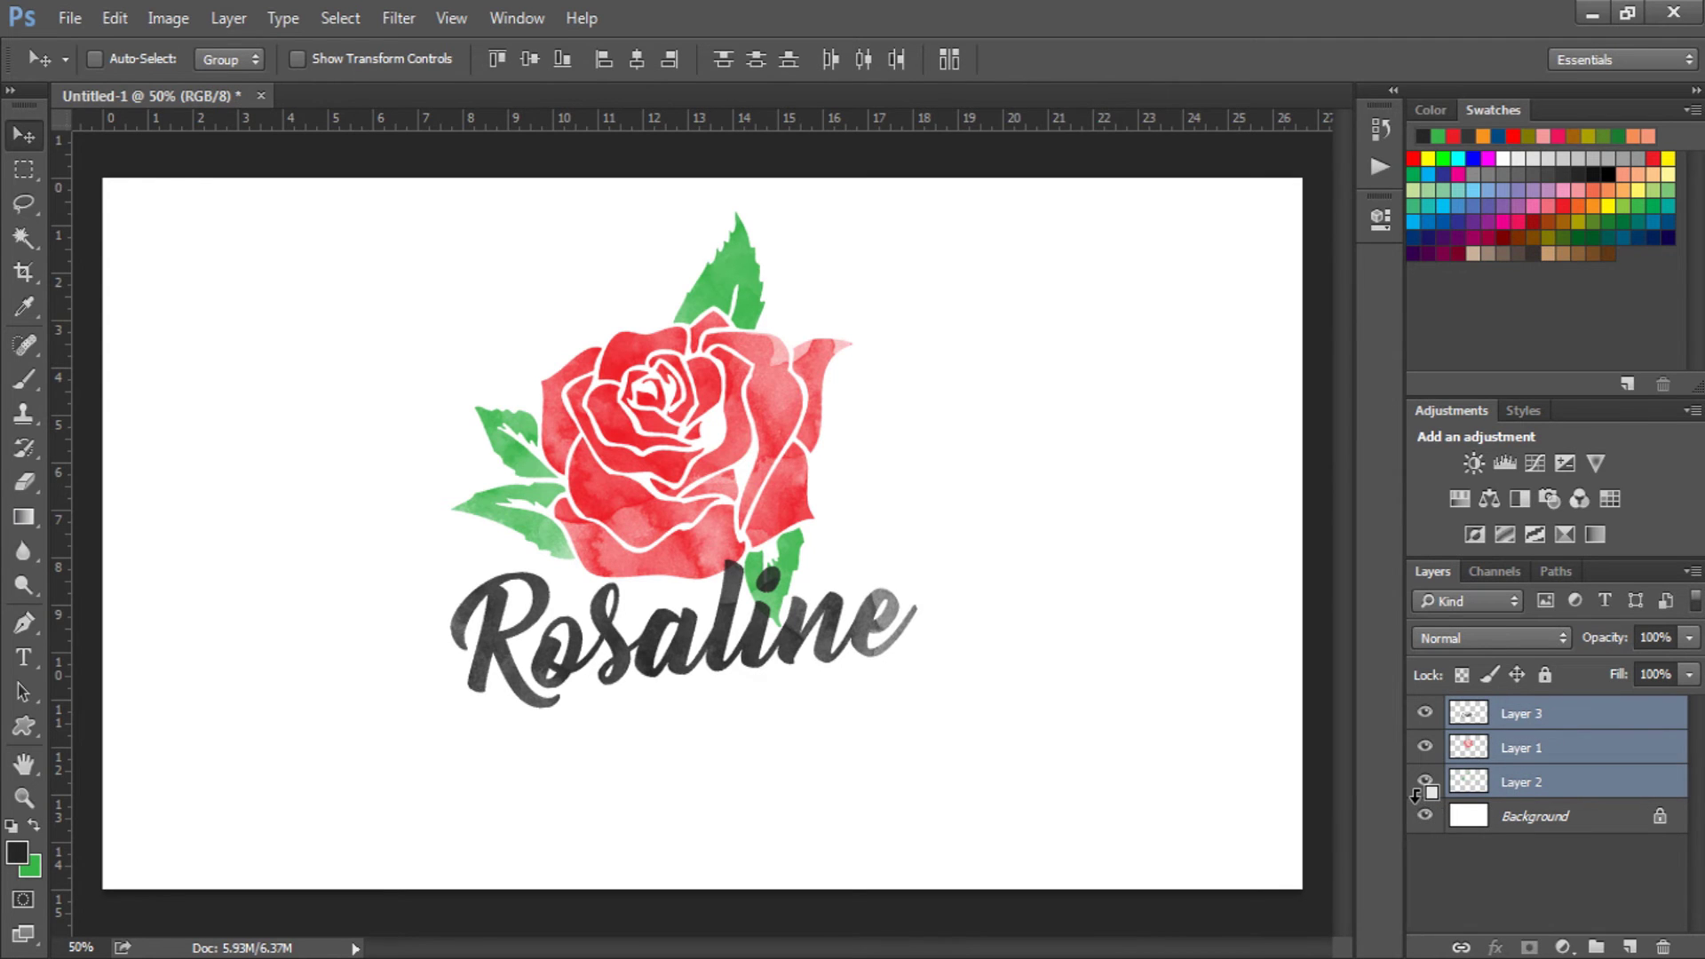
pyautogui.hotkey('ctrl', 'alt', 'e')
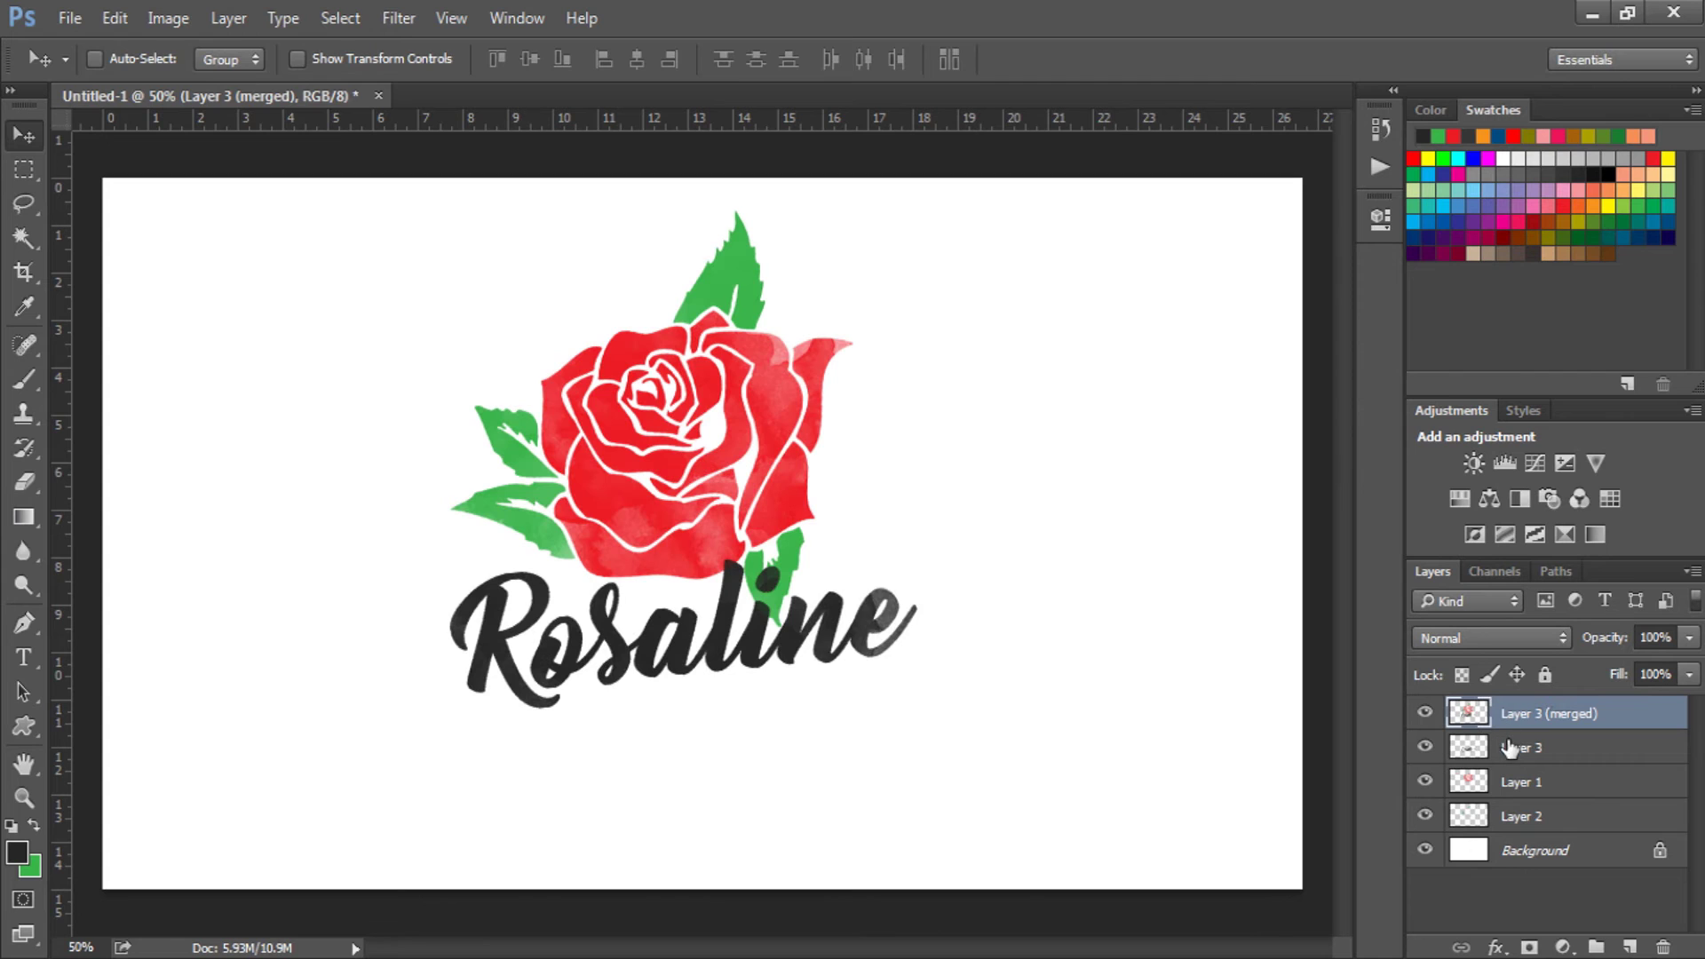
# - Delete the original Layers 3, 1 and 2 and name the merged layer 'Logo'
pyautogui.click(1522, 751)
pyautogui.keyDown('shift'); pyautogui.click(1522, 787); pyautogui.keyUp('shift')
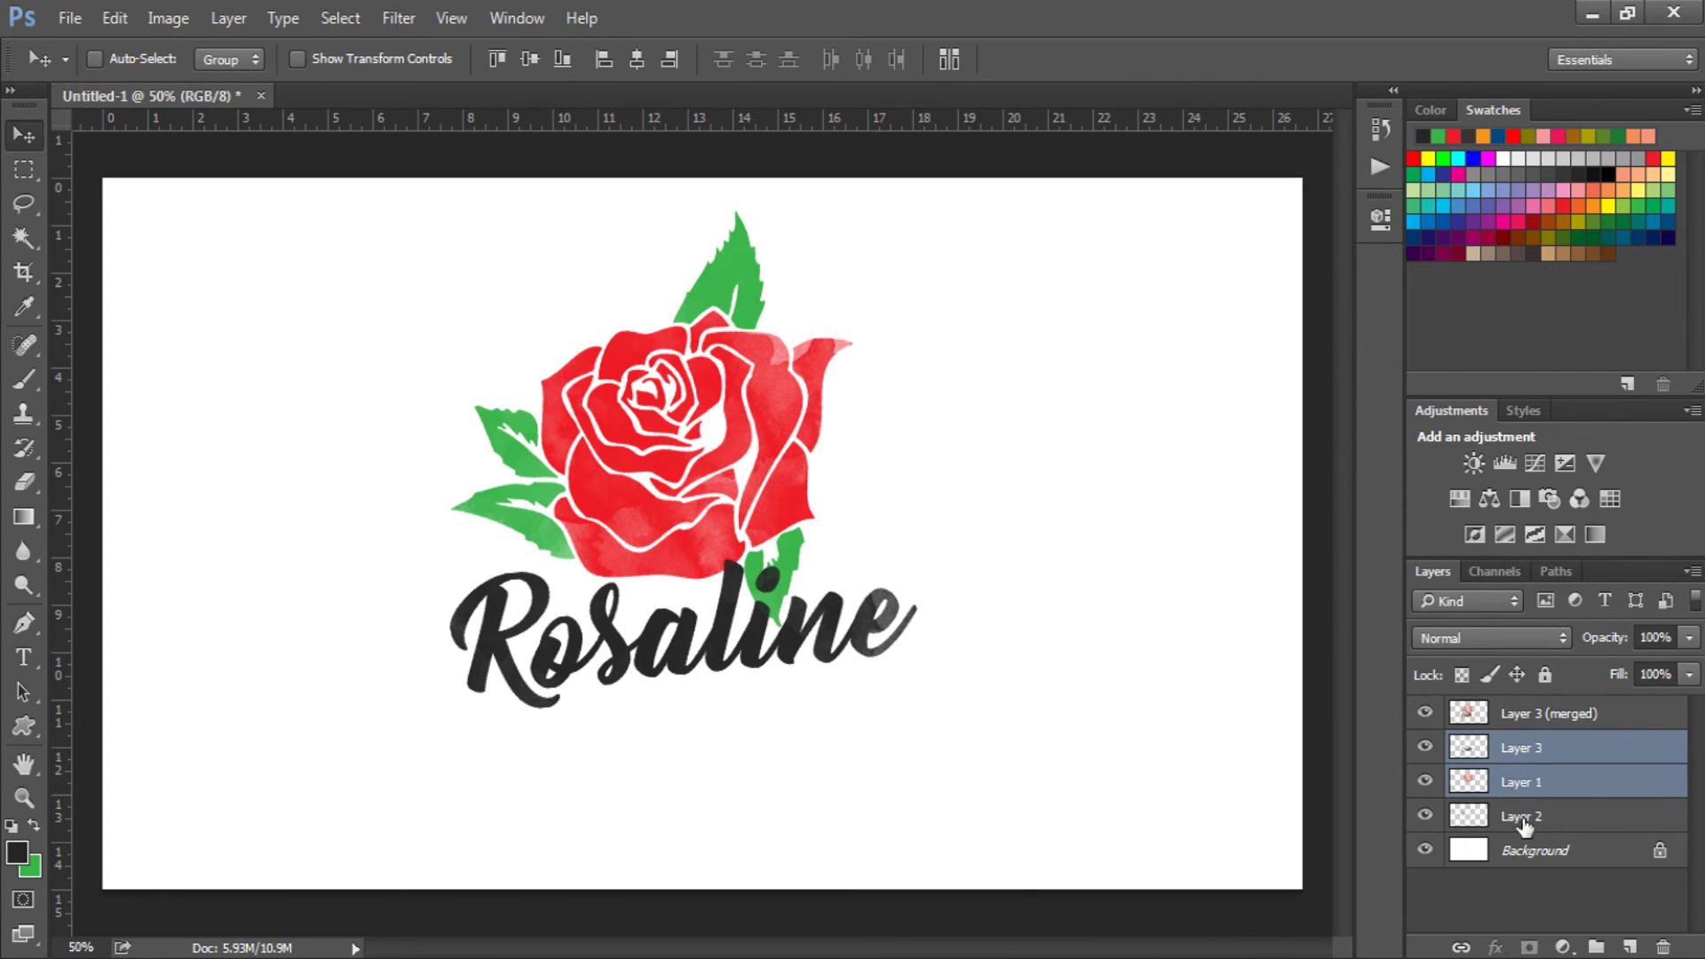
pyautogui.keyDown('shift'); pyautogui.click(1524, 824); pyautogui.keyUp('shift')
pyautogui.press('Delete')
pyautogui.doubleClick(1542, 715)
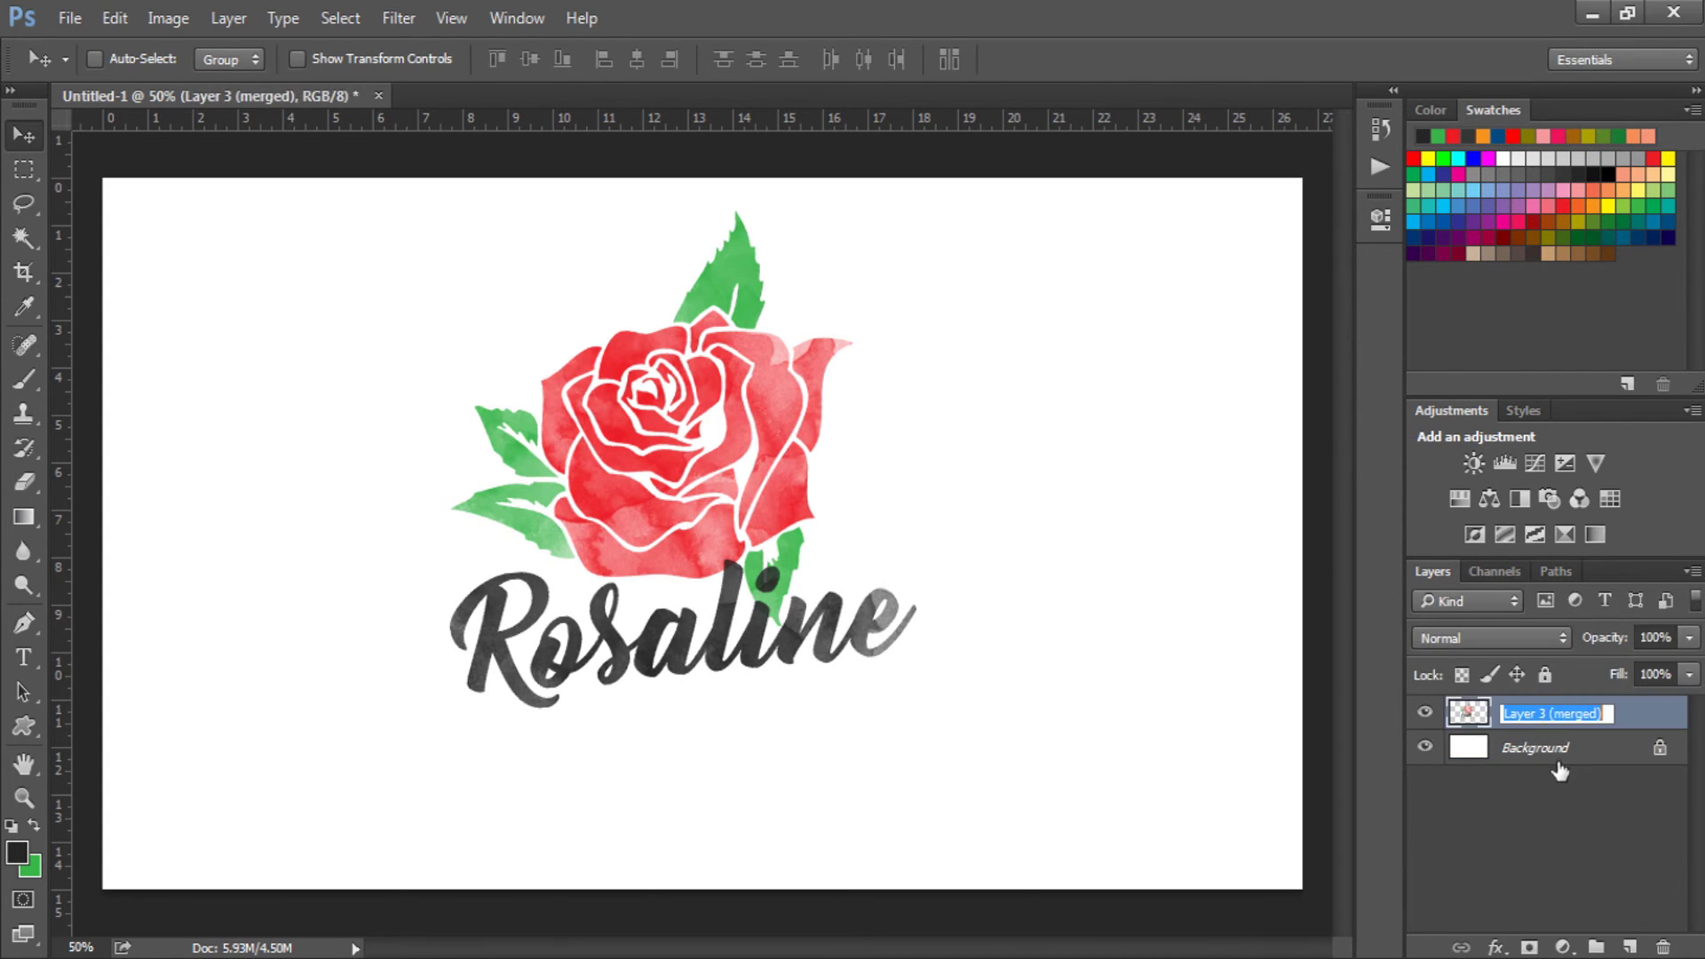
pyautogui.write('Logo')
pyautogui.press('Return')
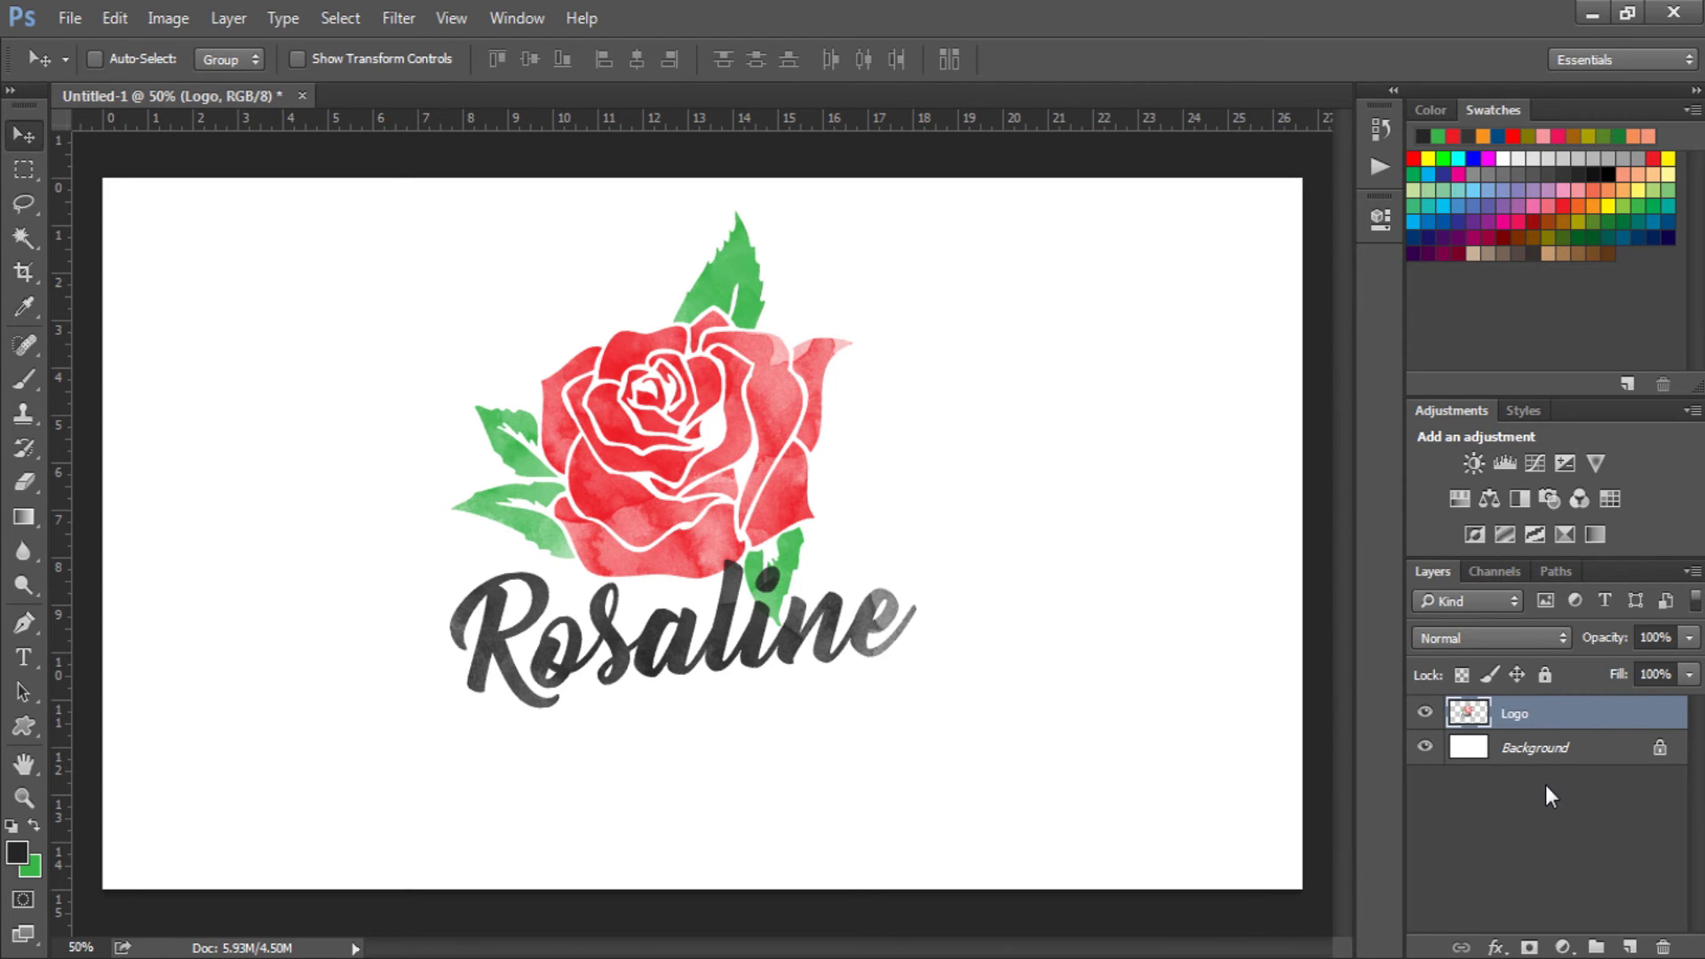
pyautogui.scroll(-1, 1015, 669)
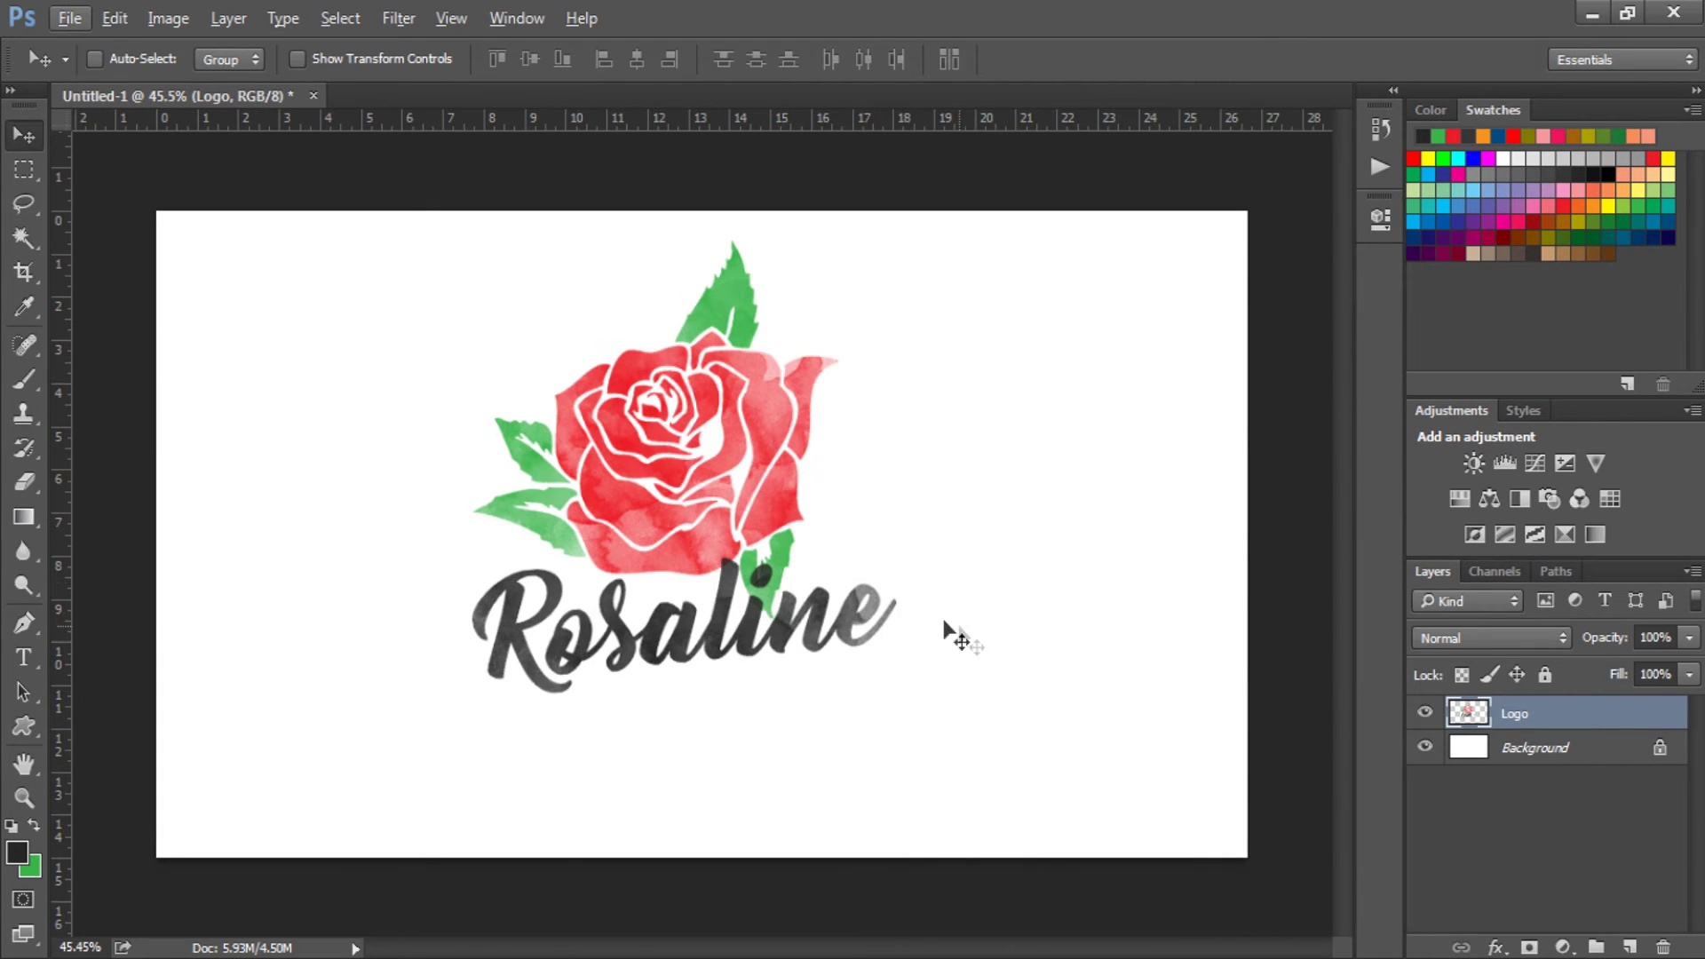
# - Shift the logo down-right, apply Ripple at amount 53, Medium, then undo to compare
pyautogui.moveTo(946, 622); pyautogui.dragTo(970, 664)
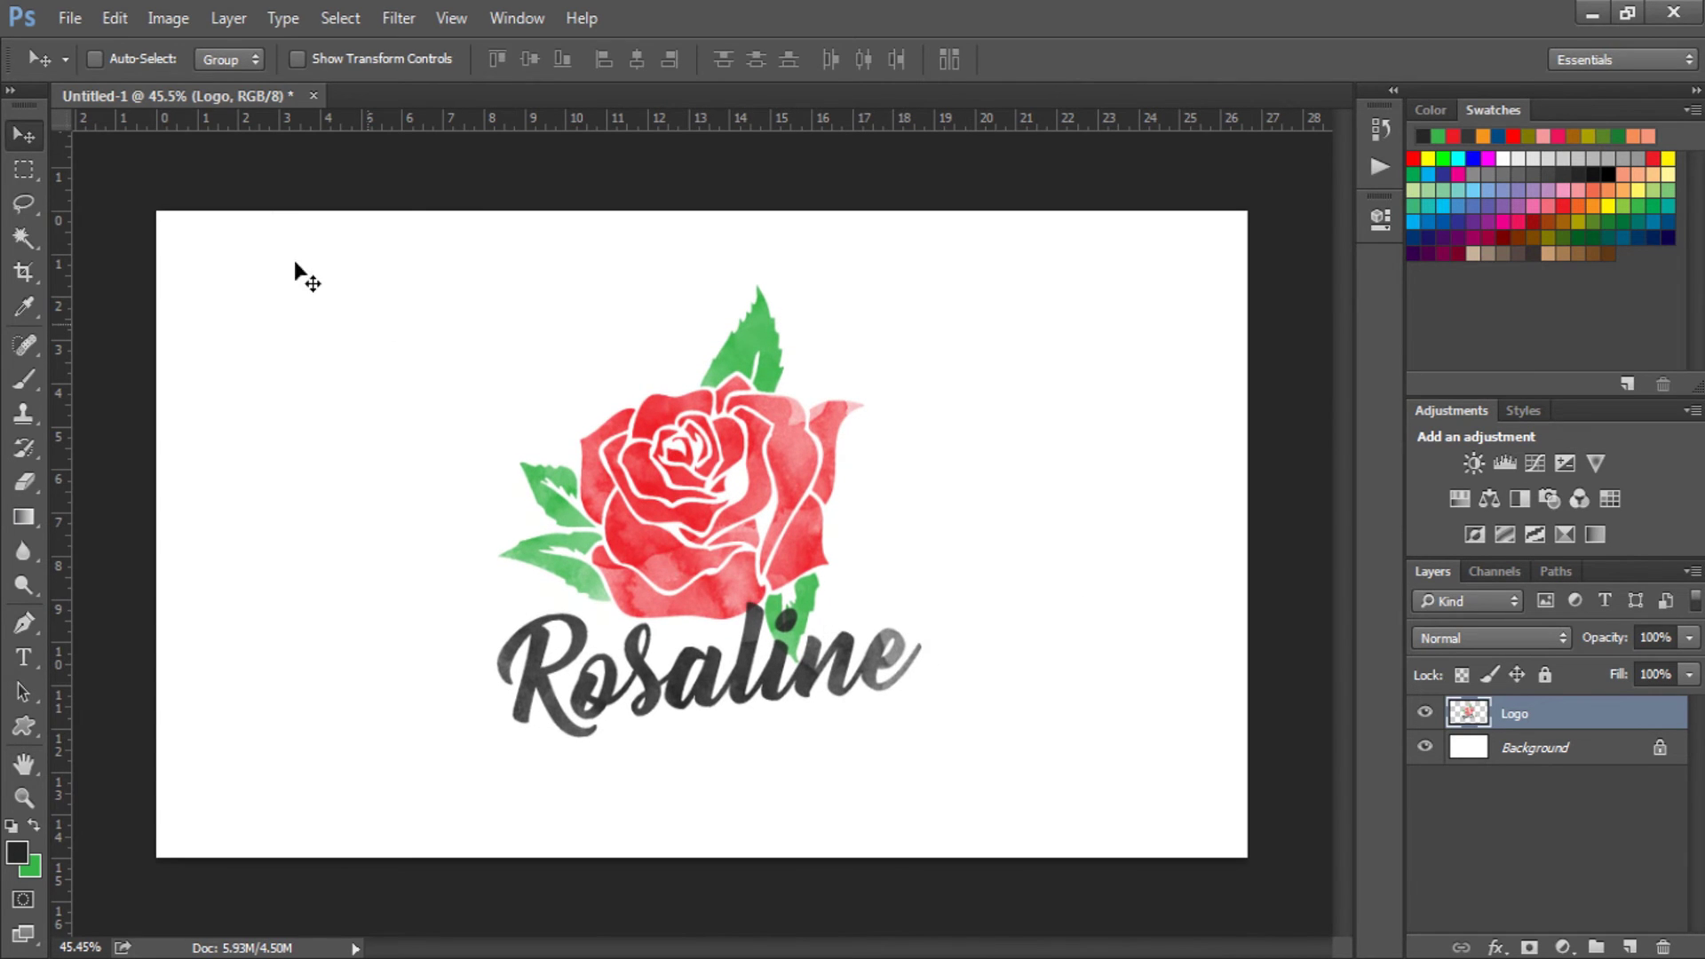
pyautogui.click(398, 18)
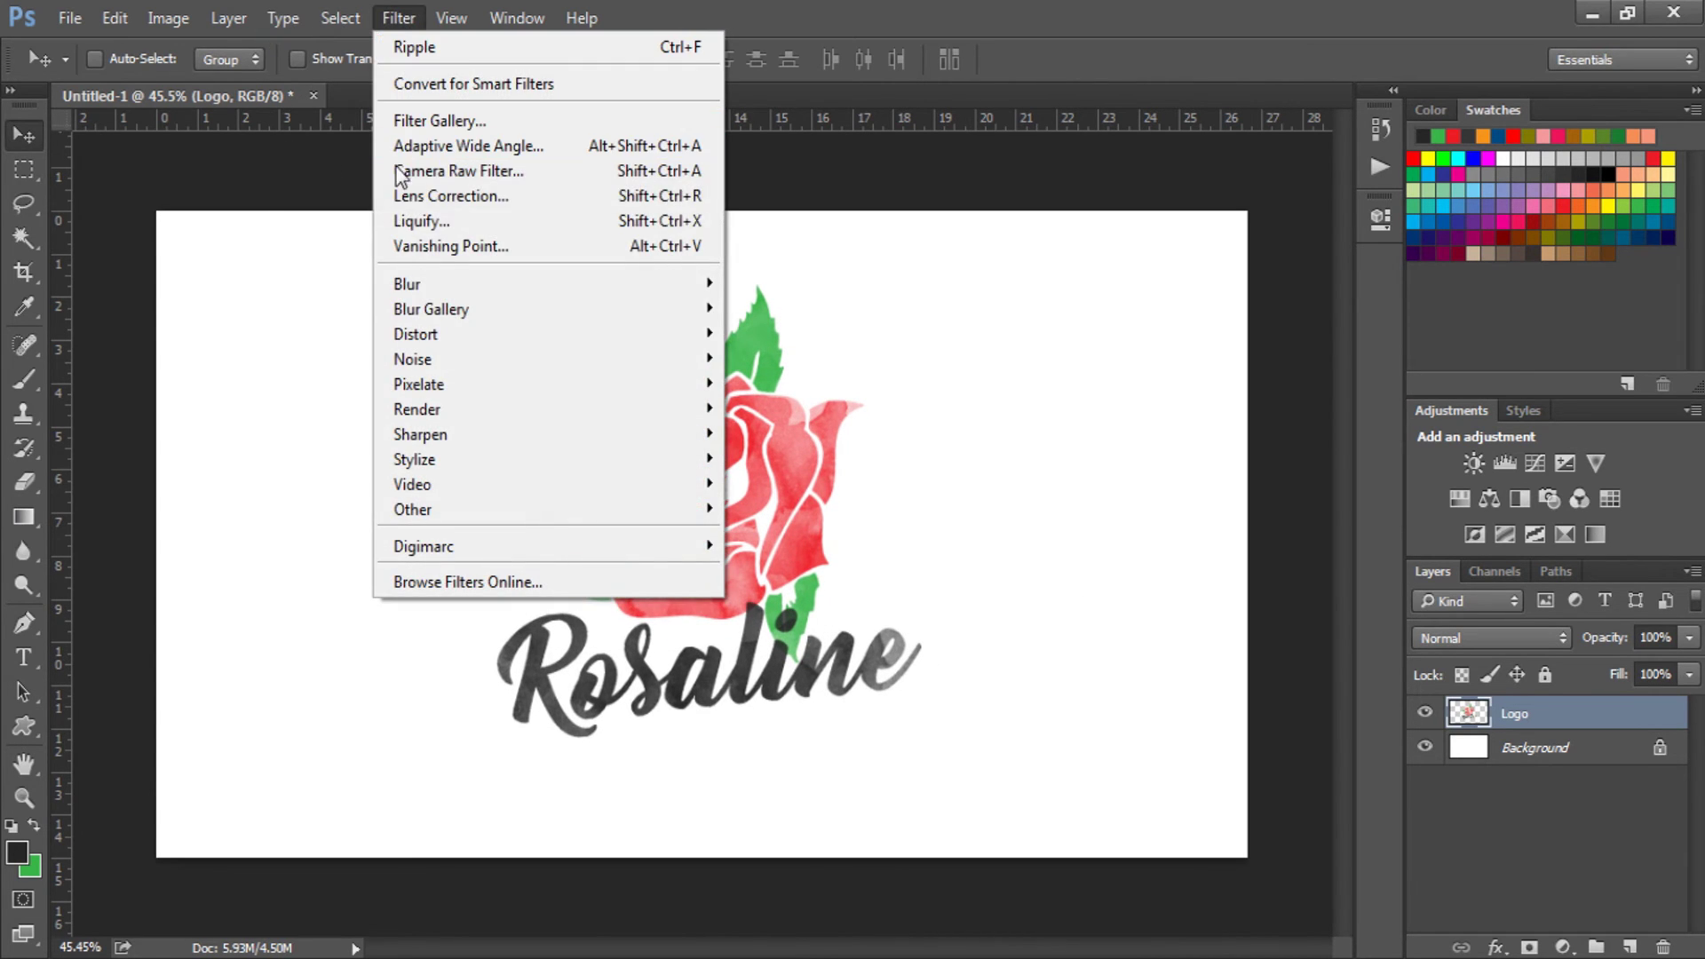
pyautogui.moveTo(420, 339)
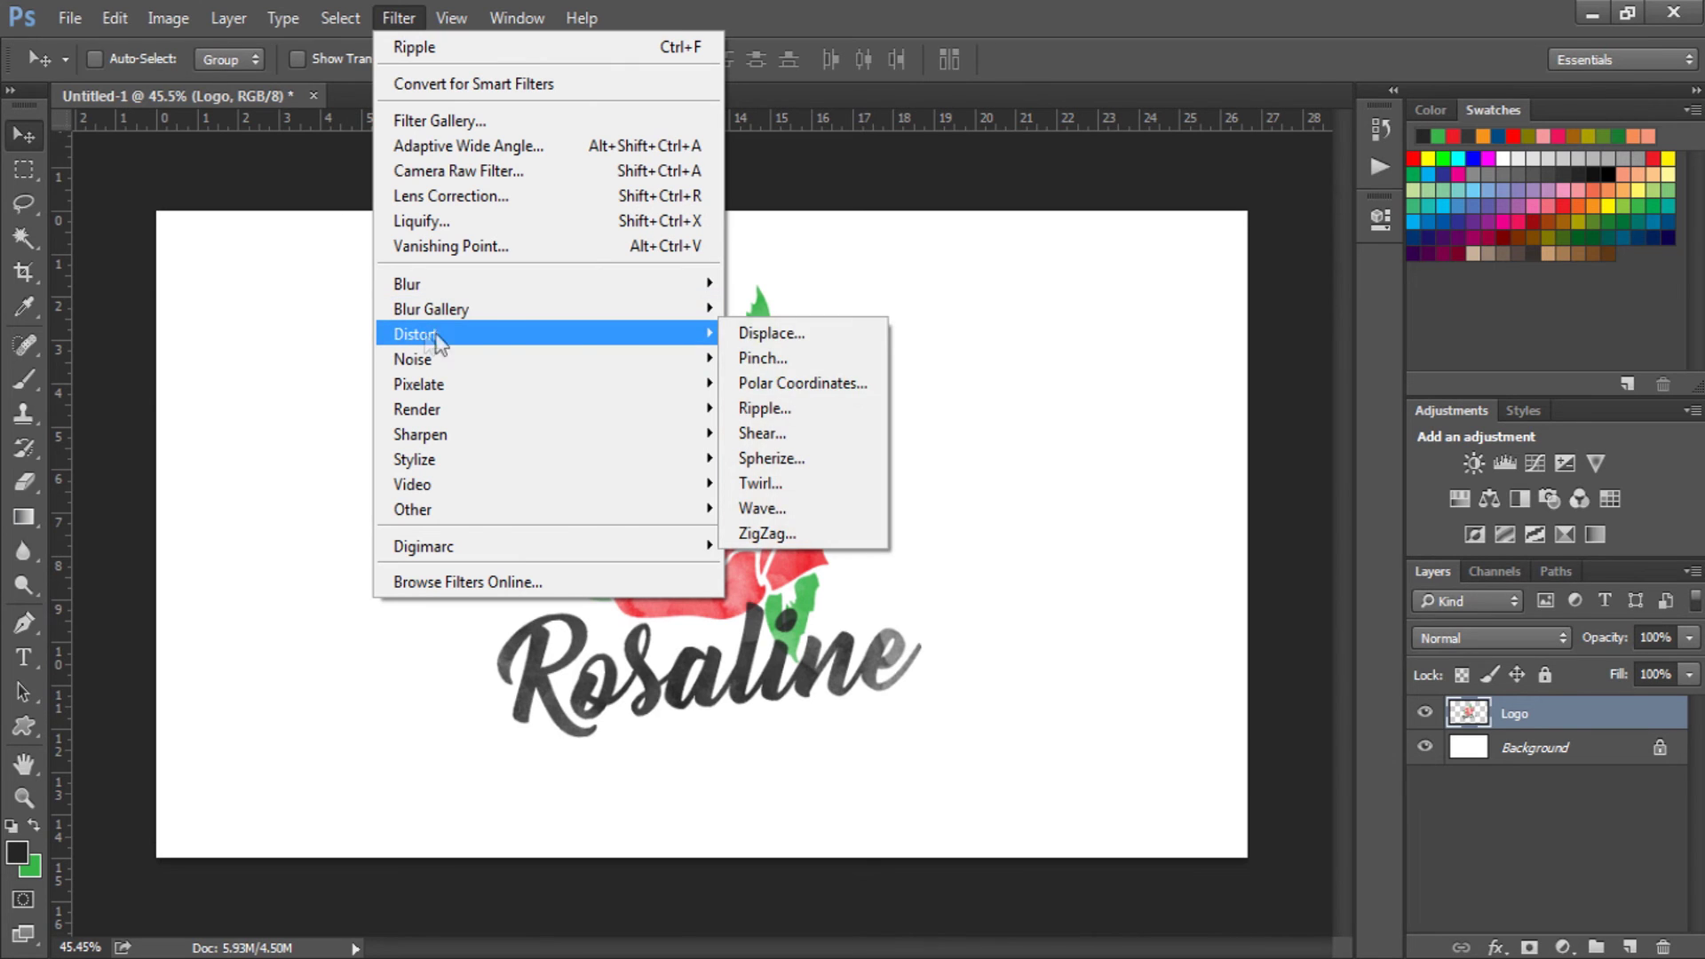
pyautogui.click(761, 404)
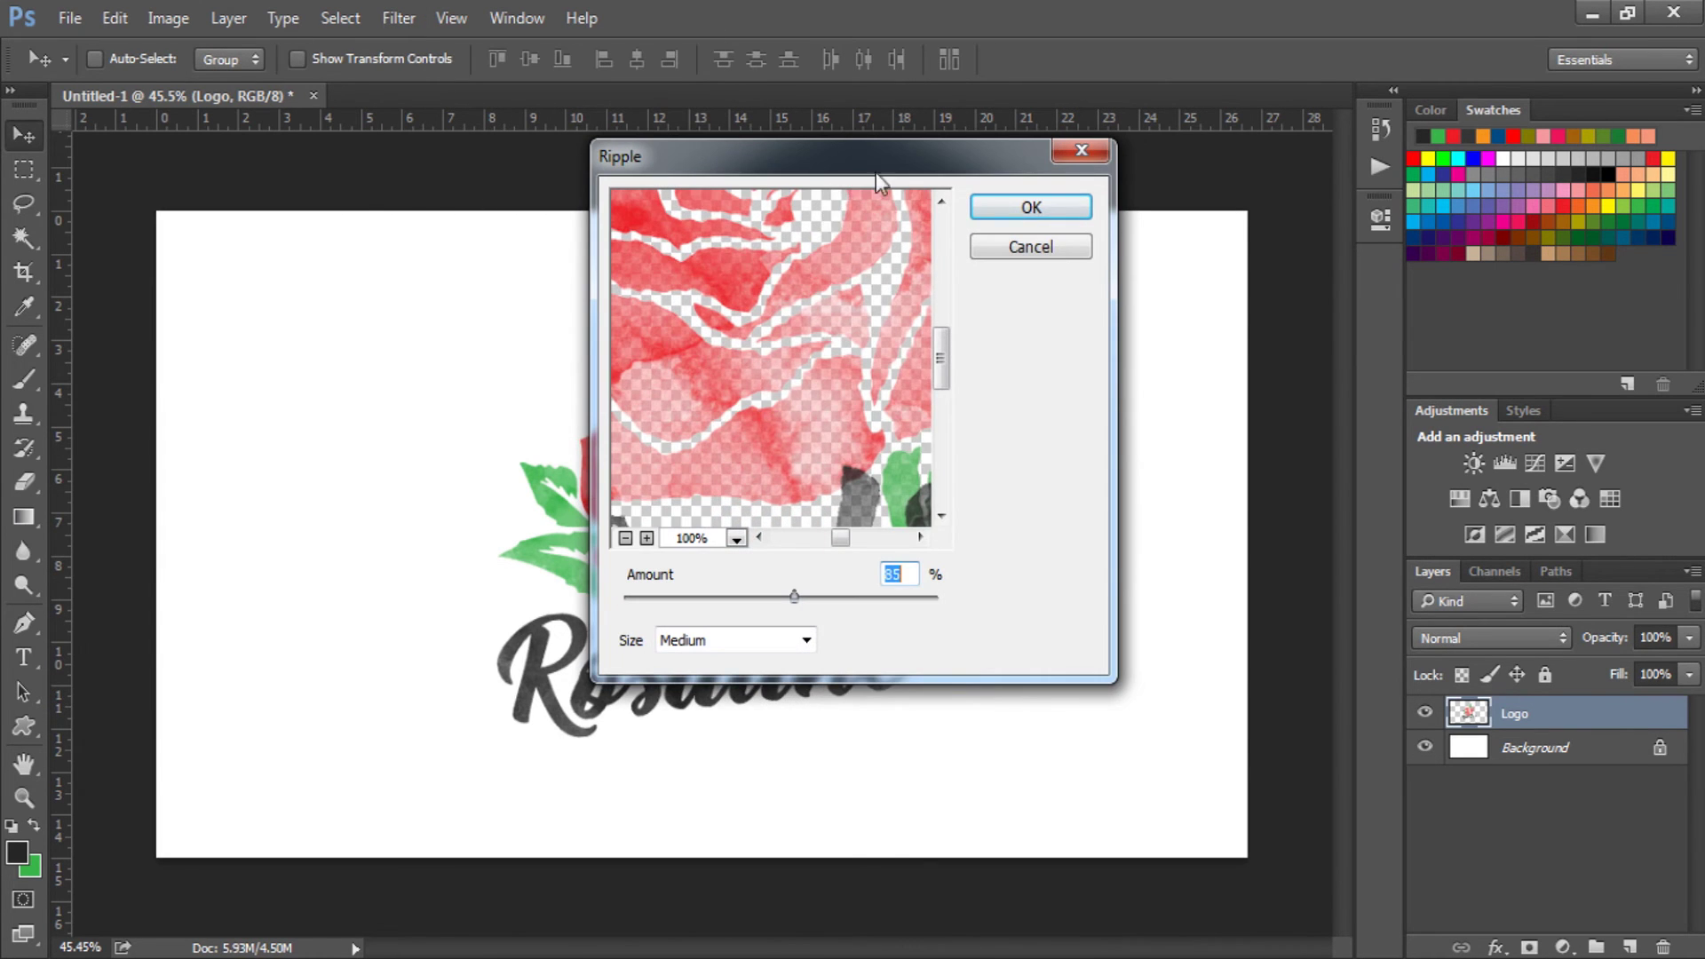
pyautogui.moveTo(875, 173); pyautogui.dragTo(1031, 235)
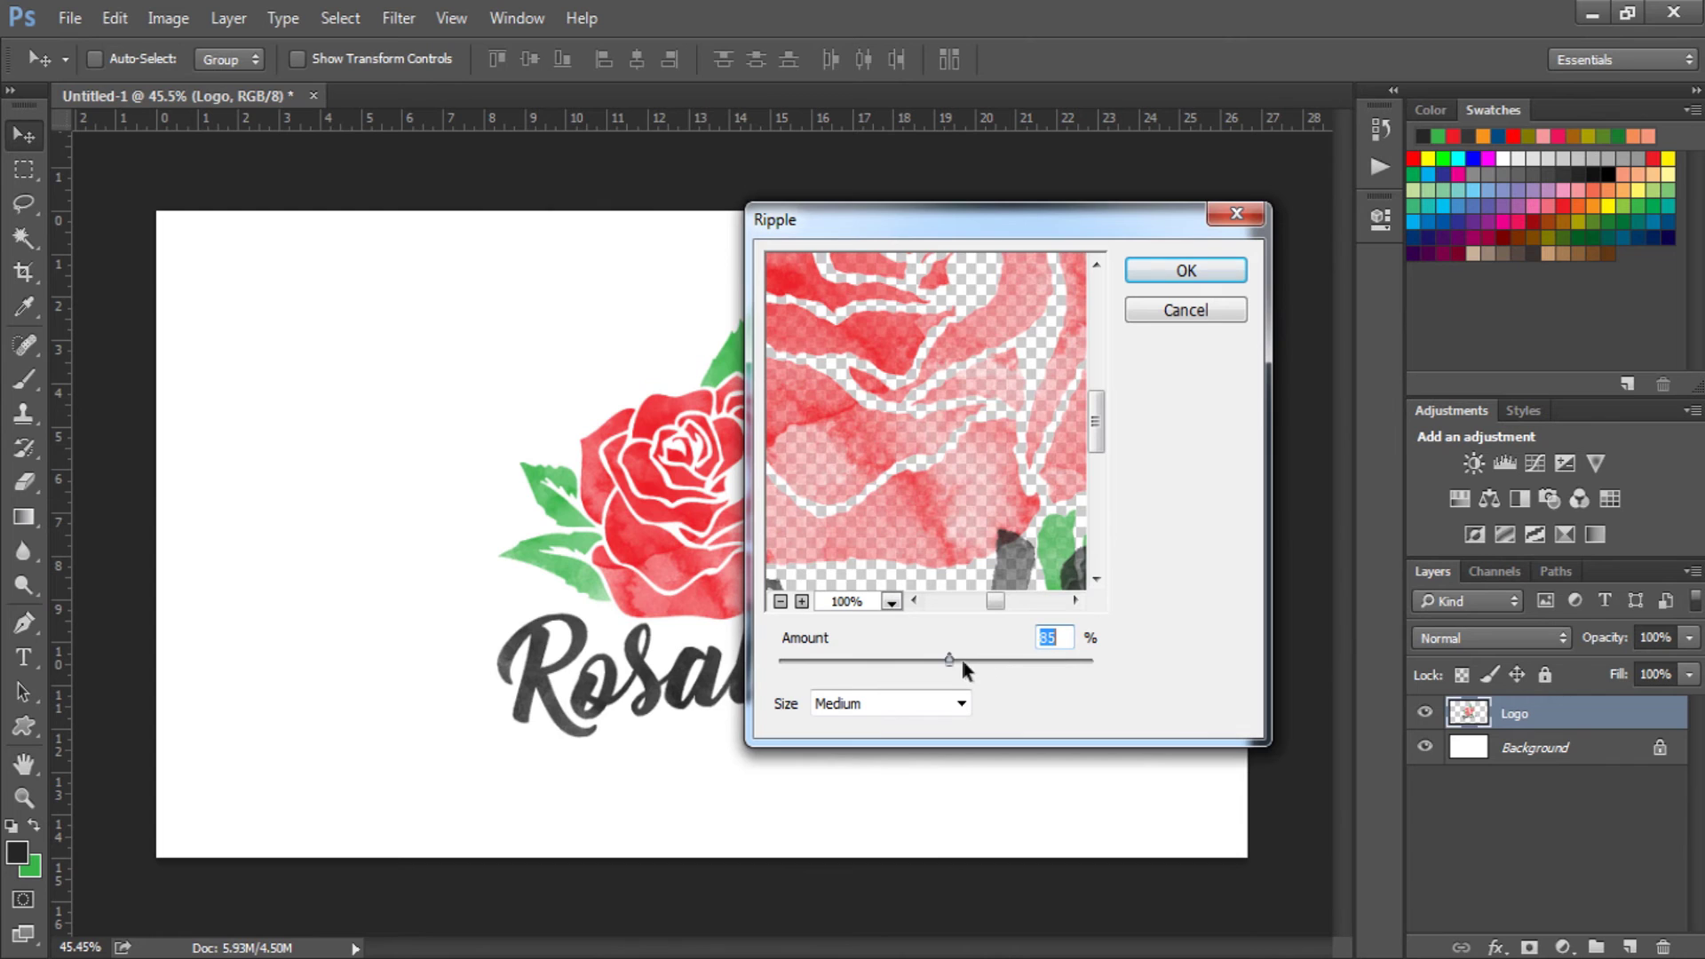
pyautogui.moveTo(951, 662); pyautogui.dragTo(945, 657)
pyautogui.click(1221, 271)
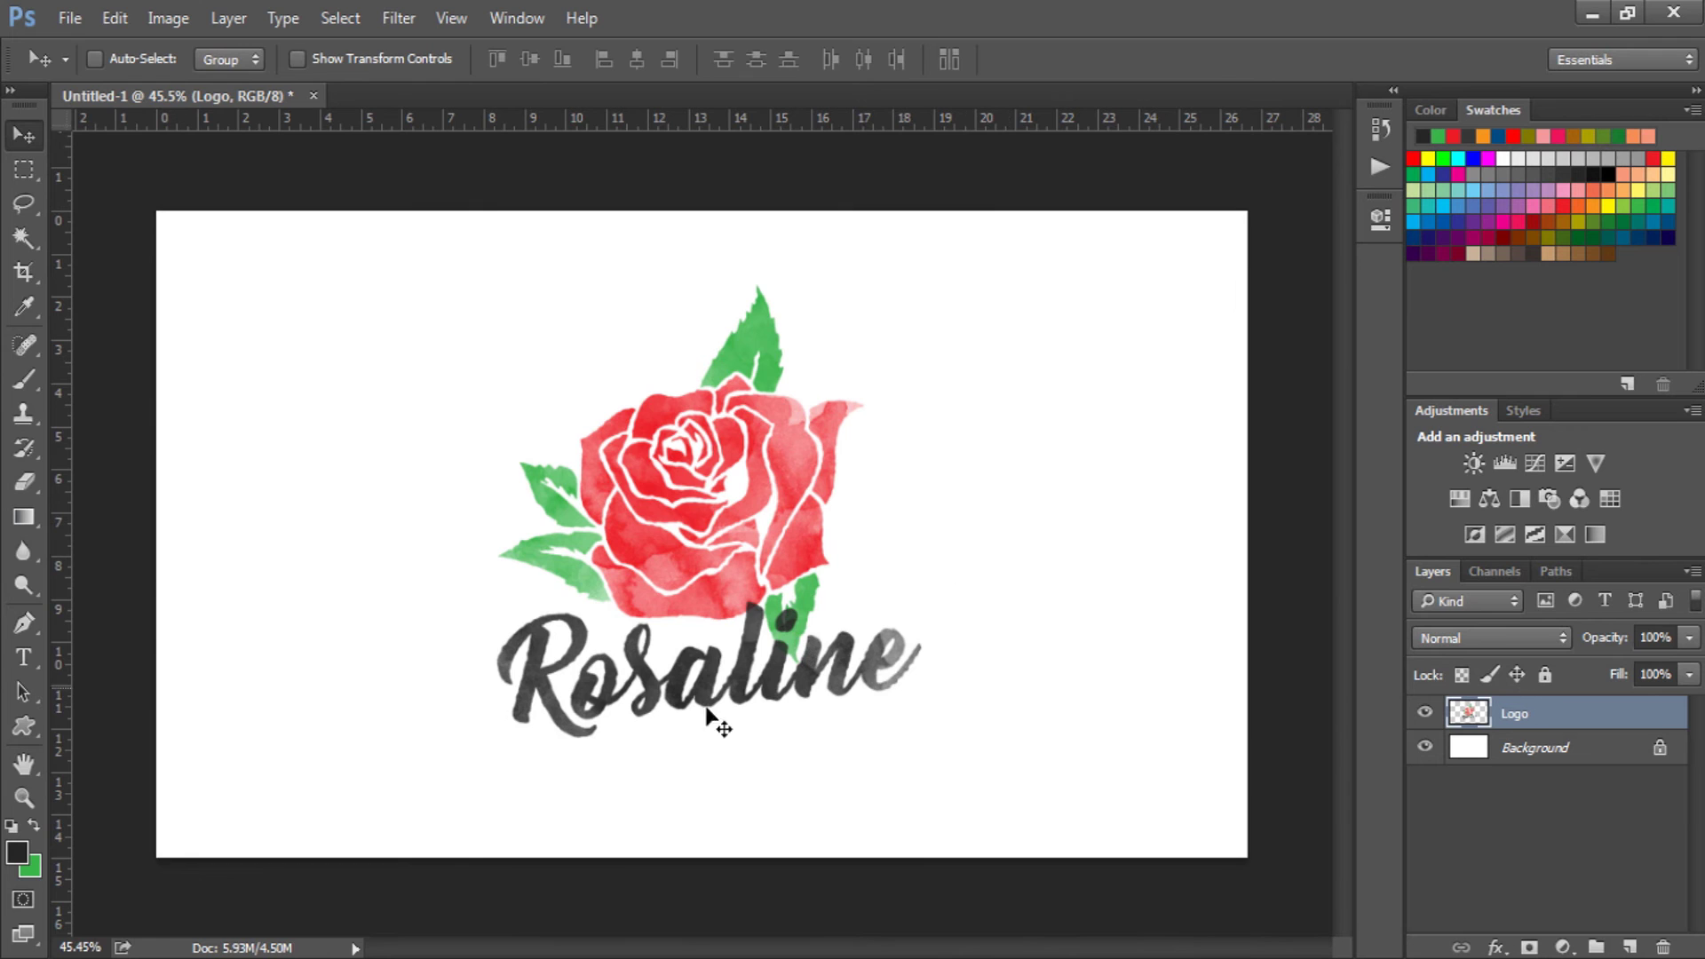
pyautogui.hotkey('ctrl', 'z')
pyautogui.hotkey('ctrl', 'z')
# - Reapply the ripple and embed the grungy paper image into the document
pyautogui.press('alt')
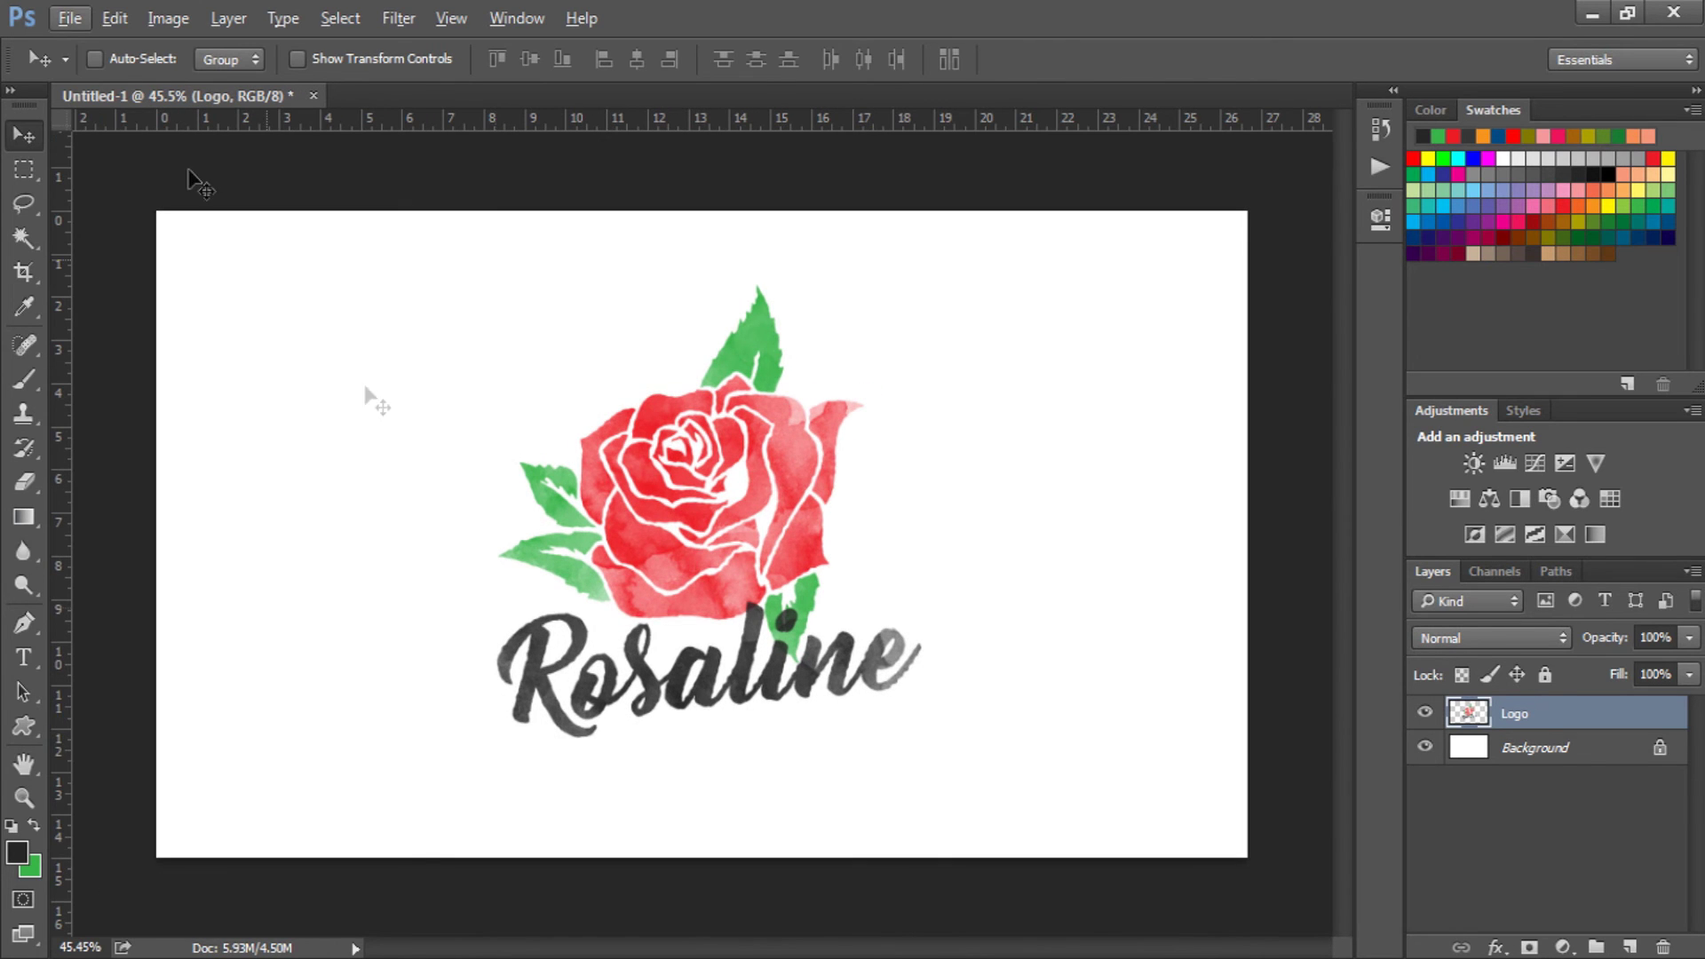
pyautogui.click(78, 18)
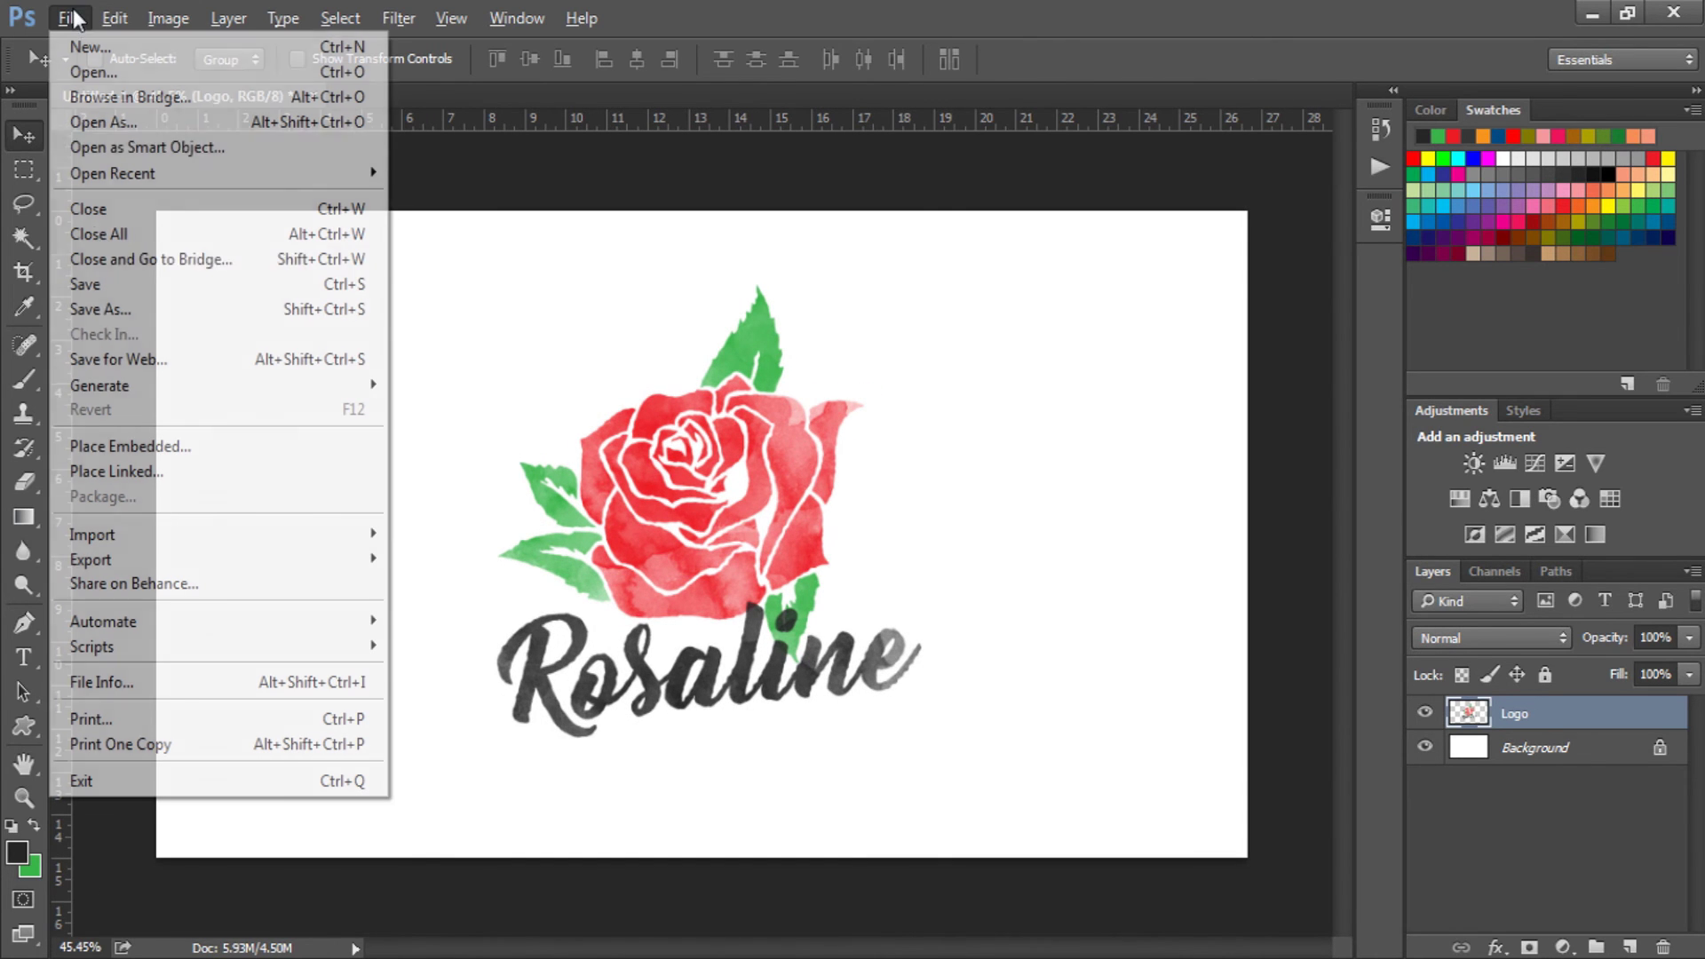
pyautogui.click(116, 446)
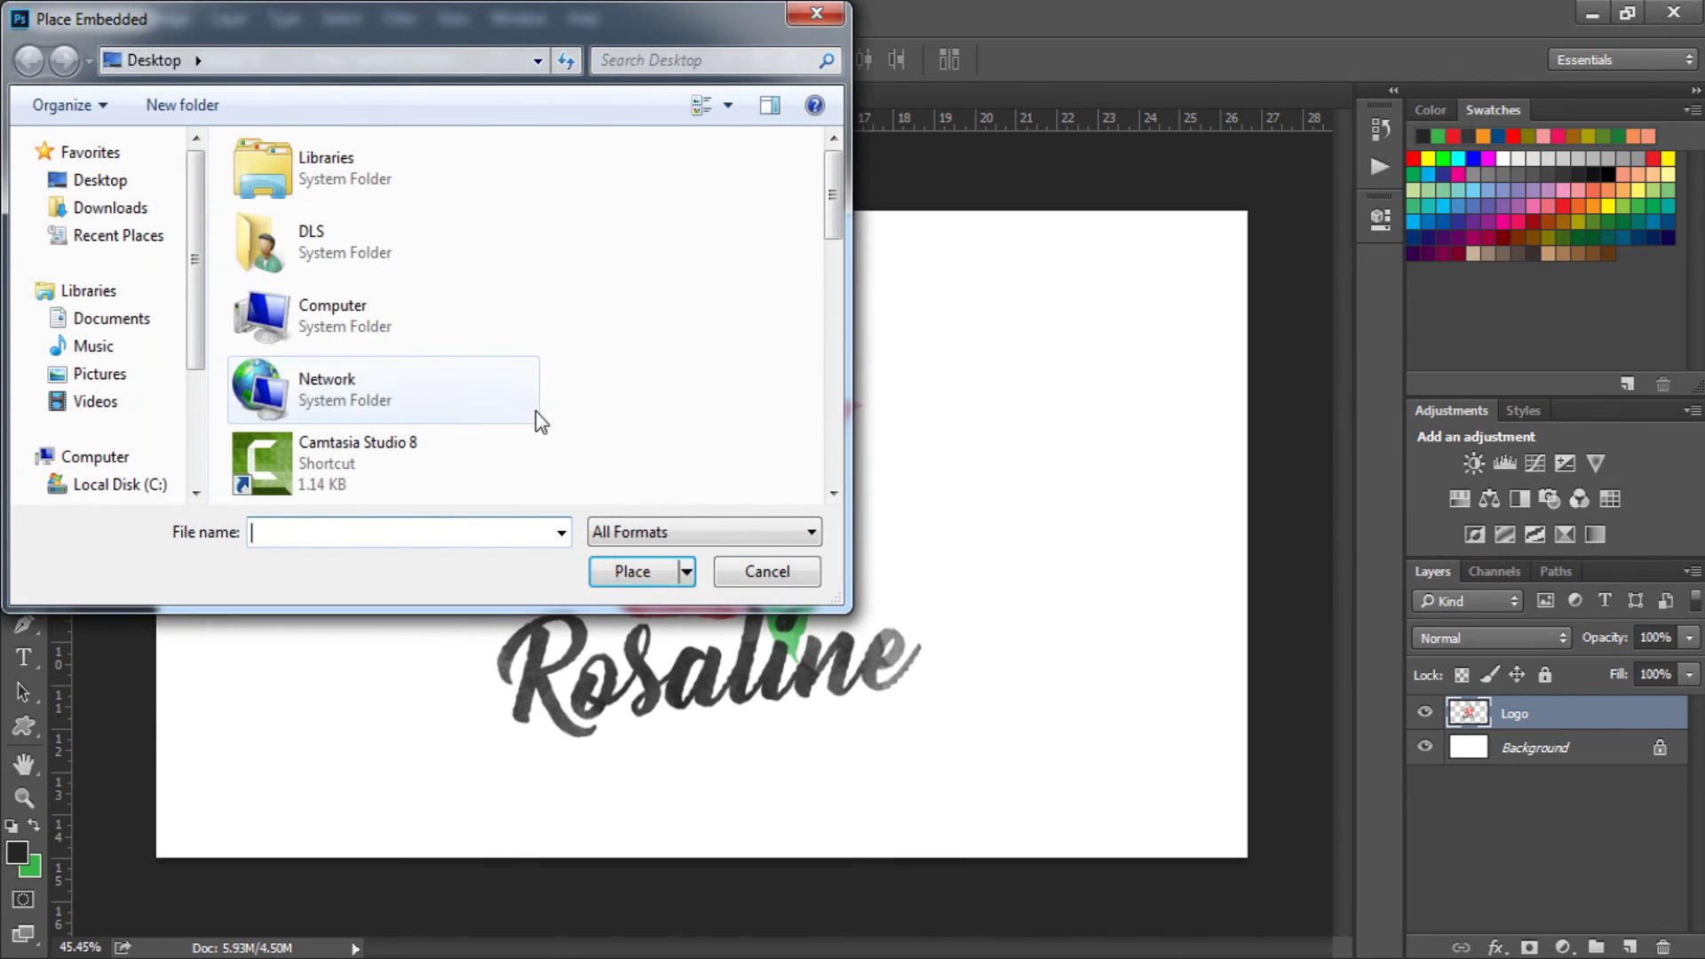
pyautogui.scroll(-2, 529, 407)
pyautogui.scroll(1, 518, 418)
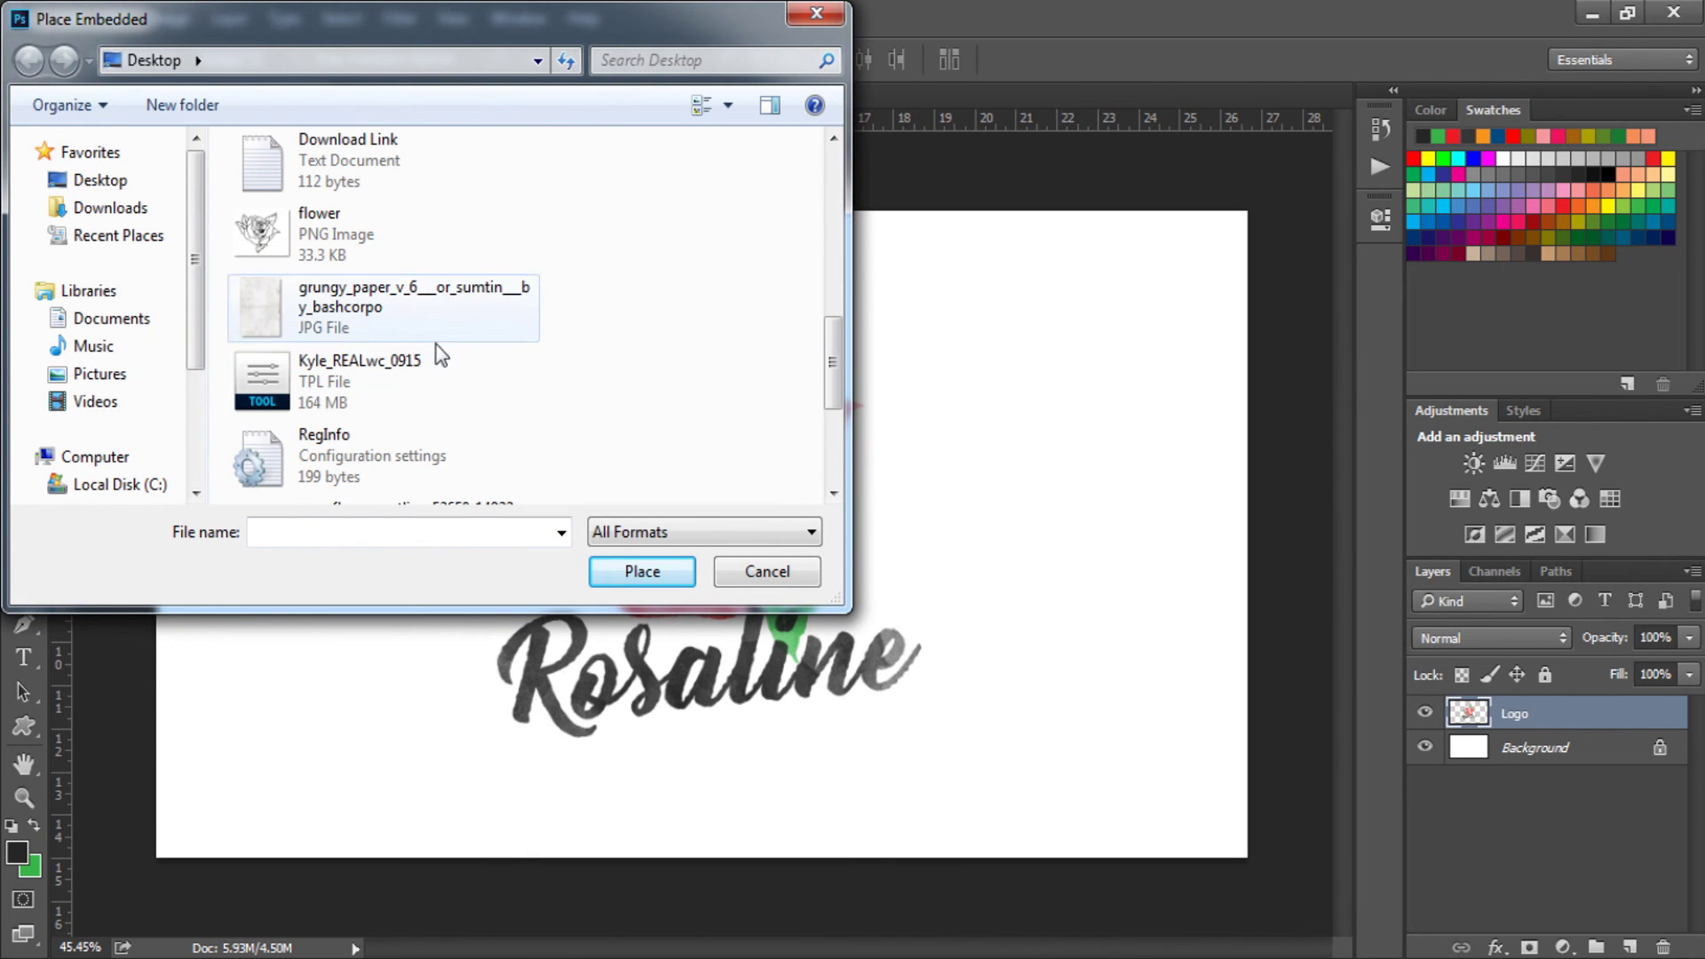
pyautogui.doubleClick(369, 306)
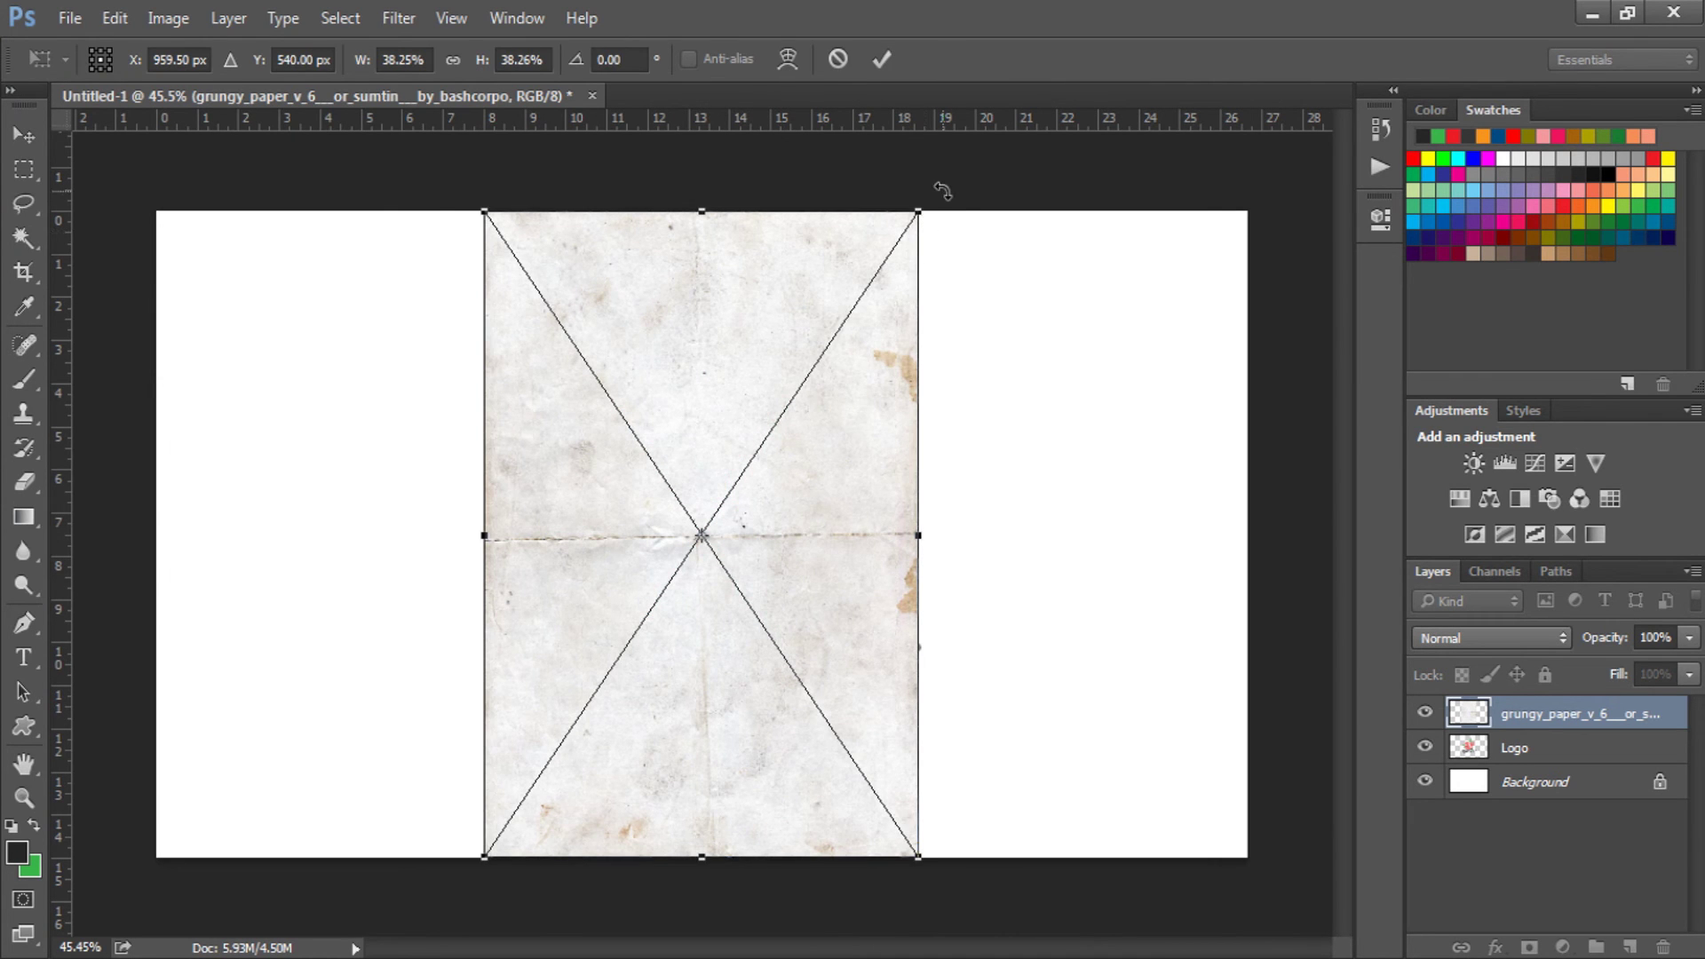
# - Rotate the paper 90°, commit it, and move its layer beneath Logo
pyautogui.moveTo(942, 190); pyautogui.dragTo(1251, 945)
pyautogui.press('Return')
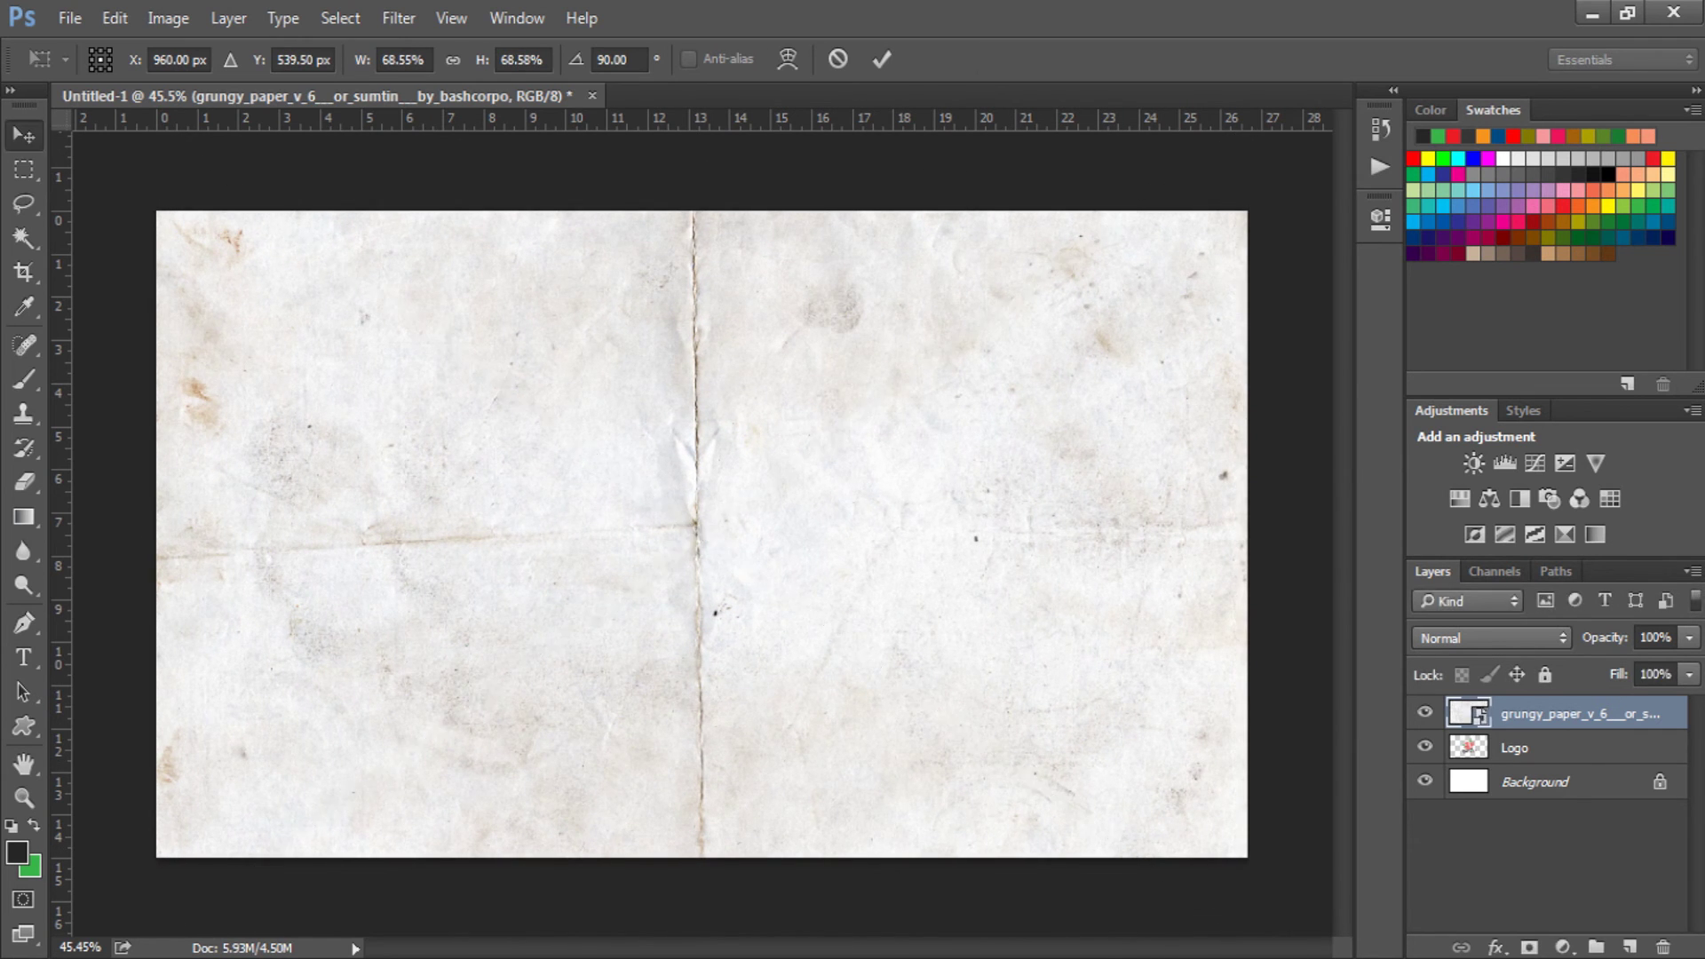
pyautogui.moveTo(1529, 723); pyautogui.dragTo(1531, 762)
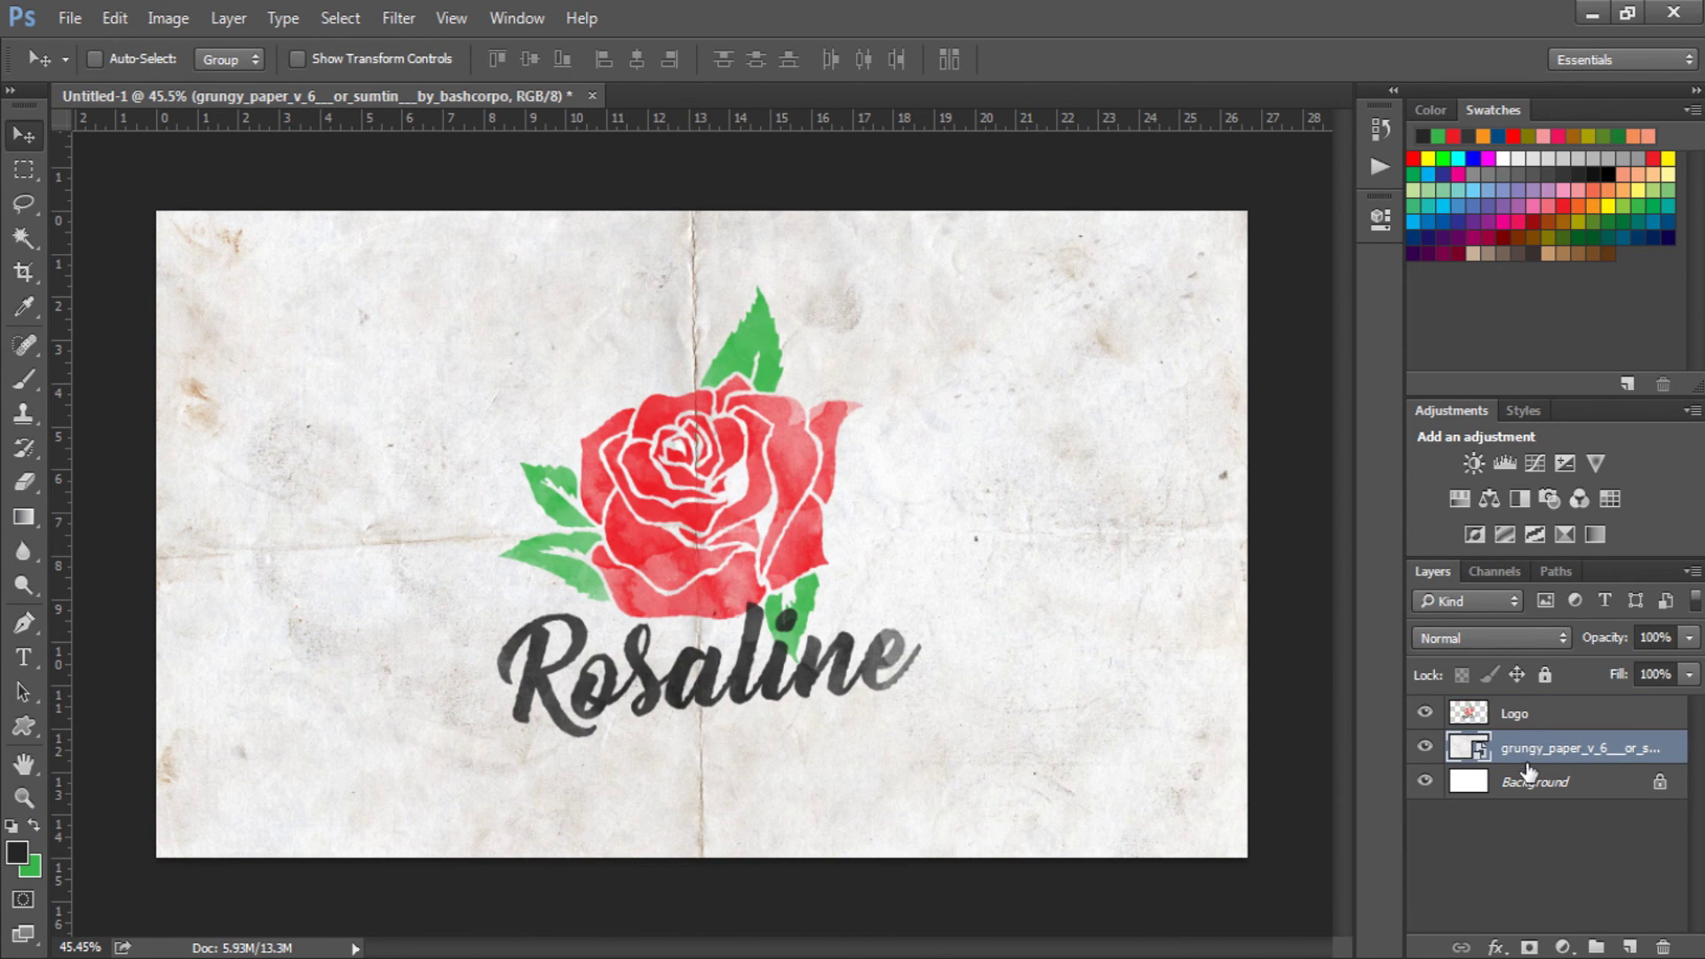
# - Set the Logo layer's blend mode to Linear Burn
pyautogui.click(1507, 717)
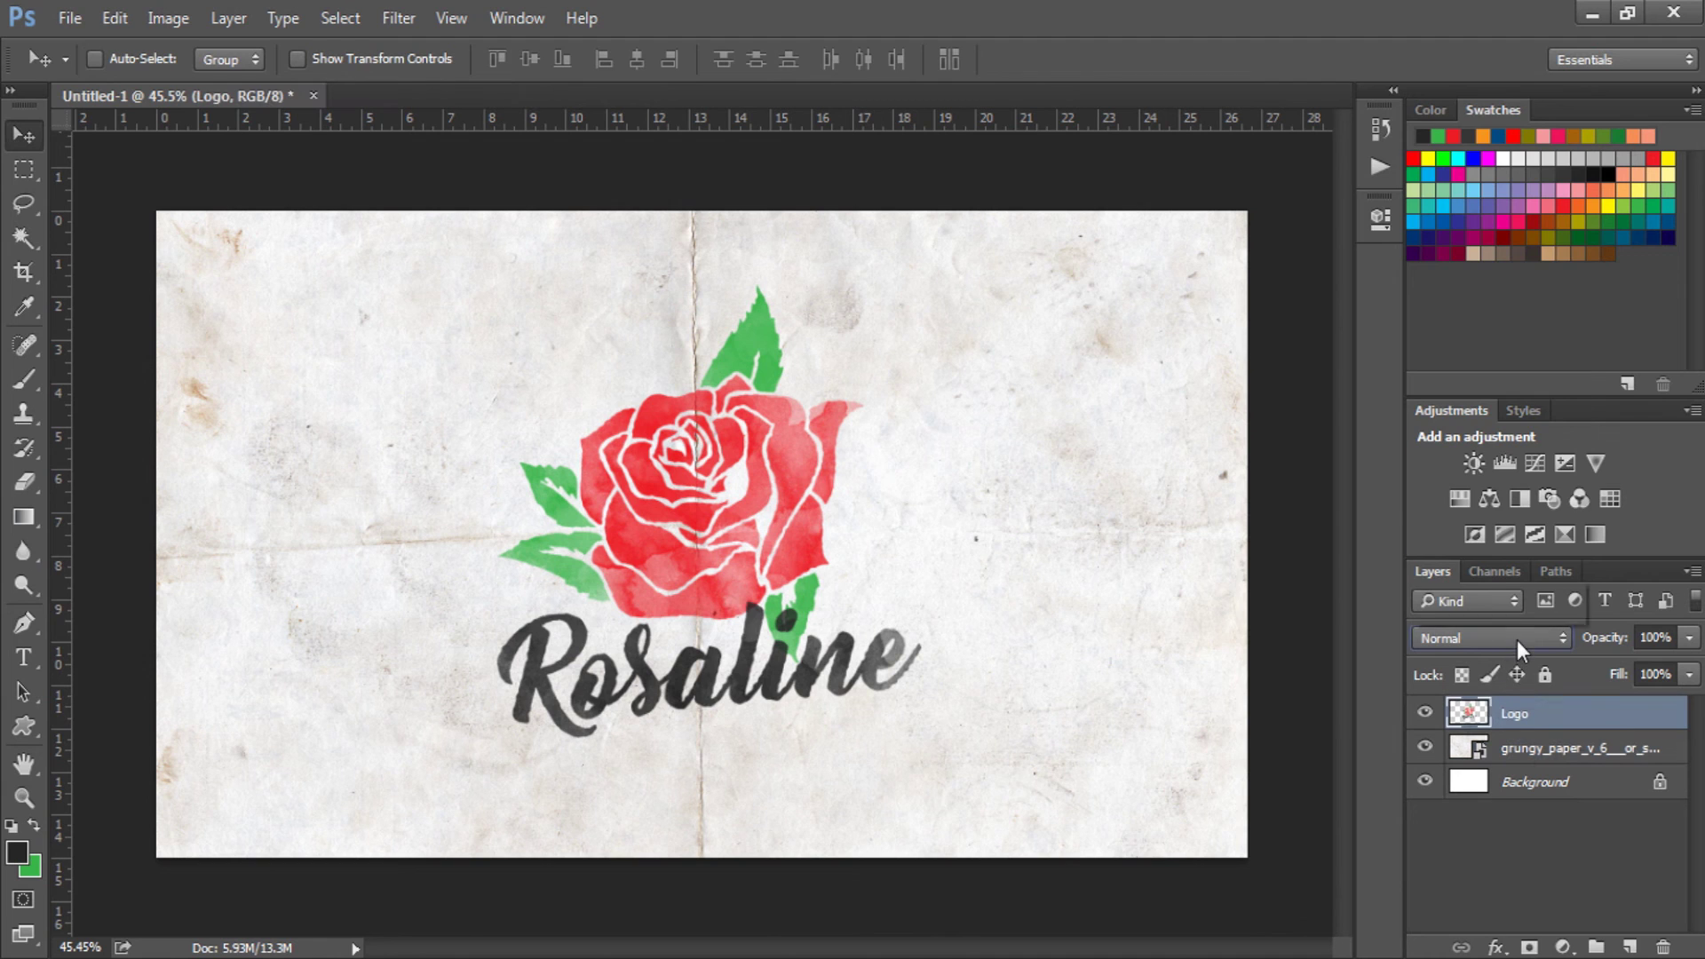
pyautogui.click(1516, 639)
pyautogui.click(1496, 220)
# - Scale the logo up to about 115% with Free Transform
pyautogui.press('ctrl')
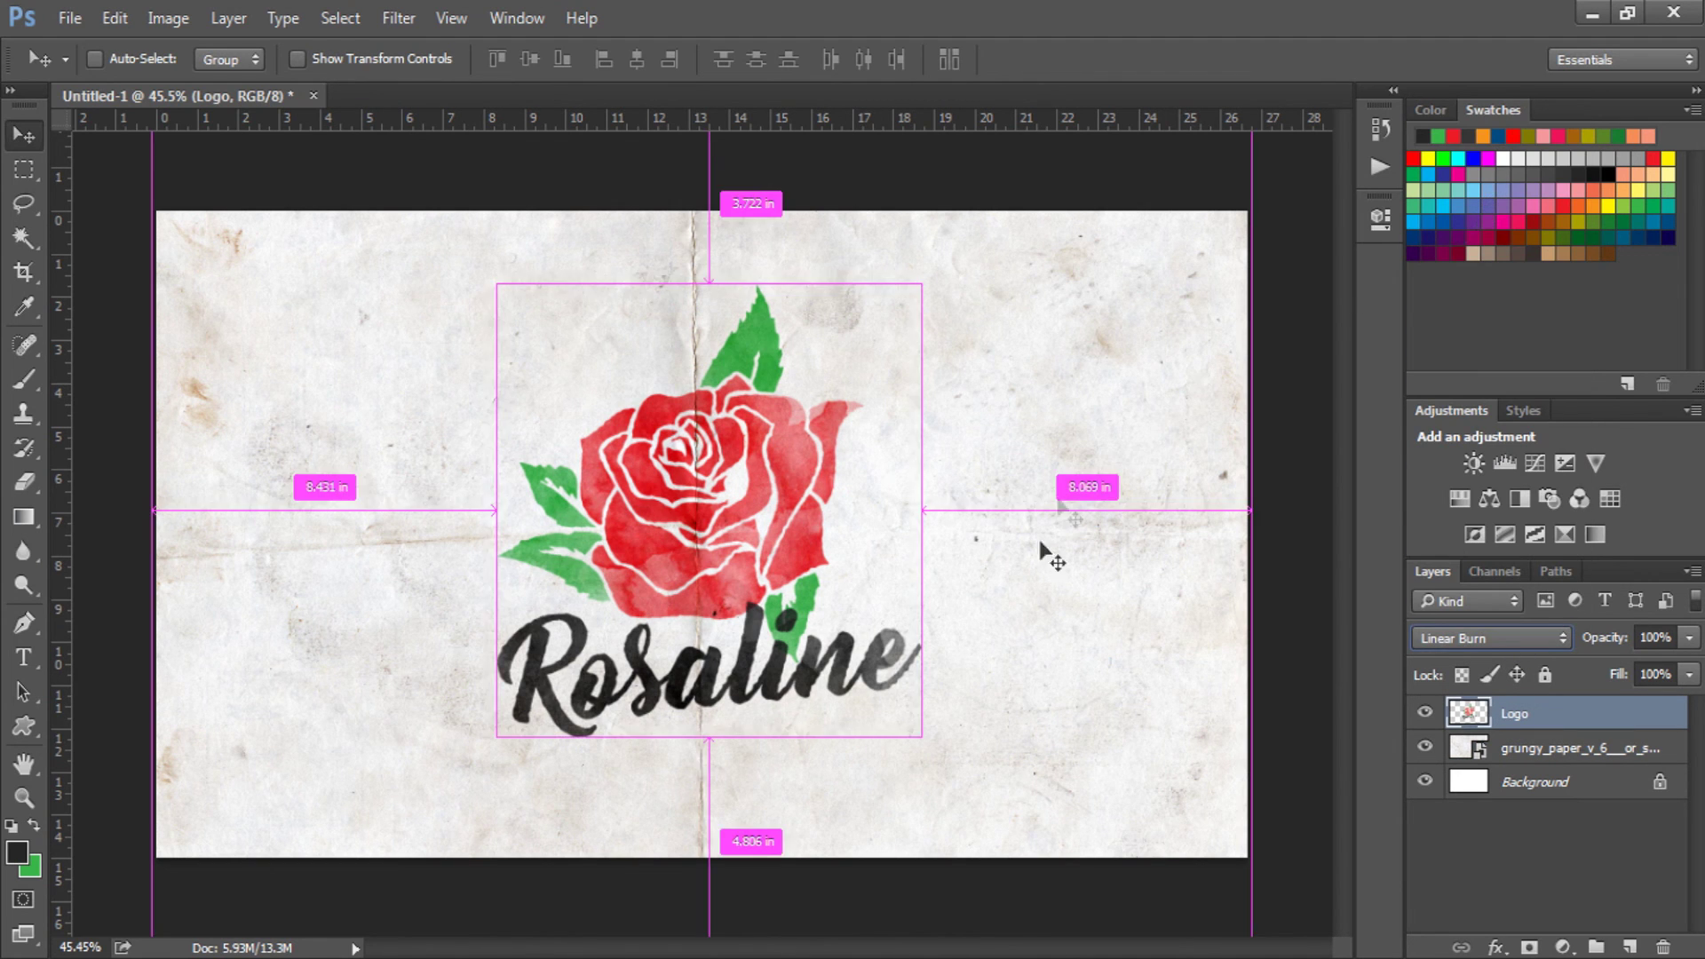
pyautogui.hotkey('ctrl', 't')
pyautogui.moveTo(926, 283); pyautogui.dragTo(953, 252)
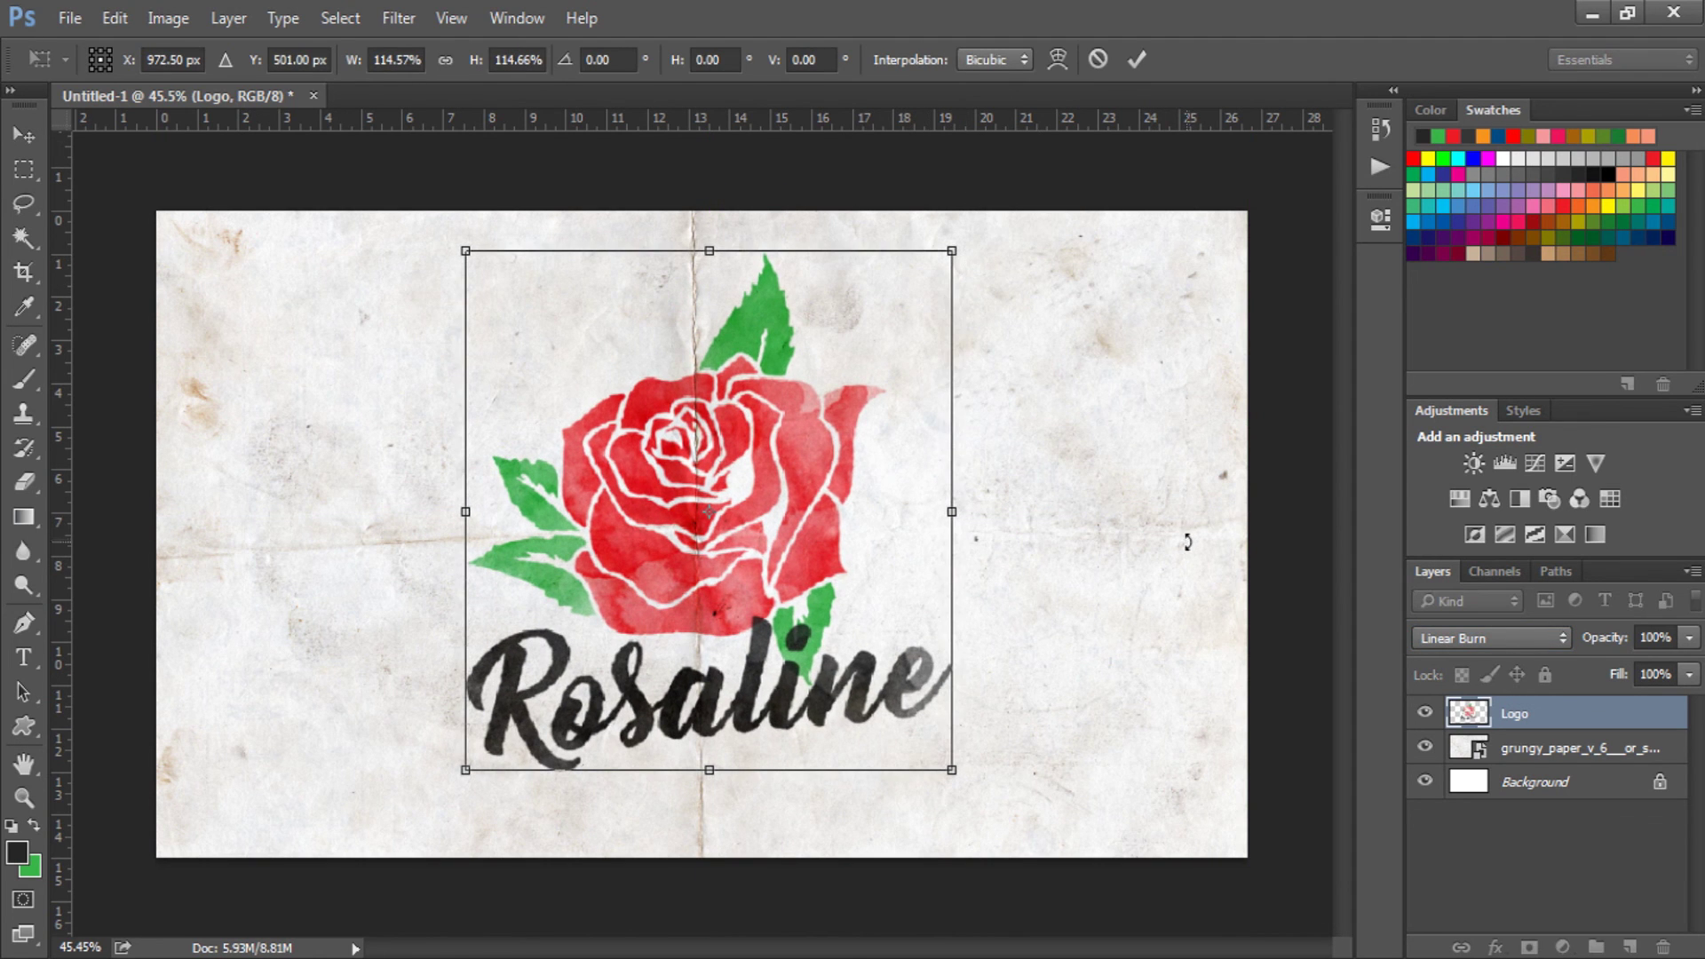
pyautogui.press('Return')
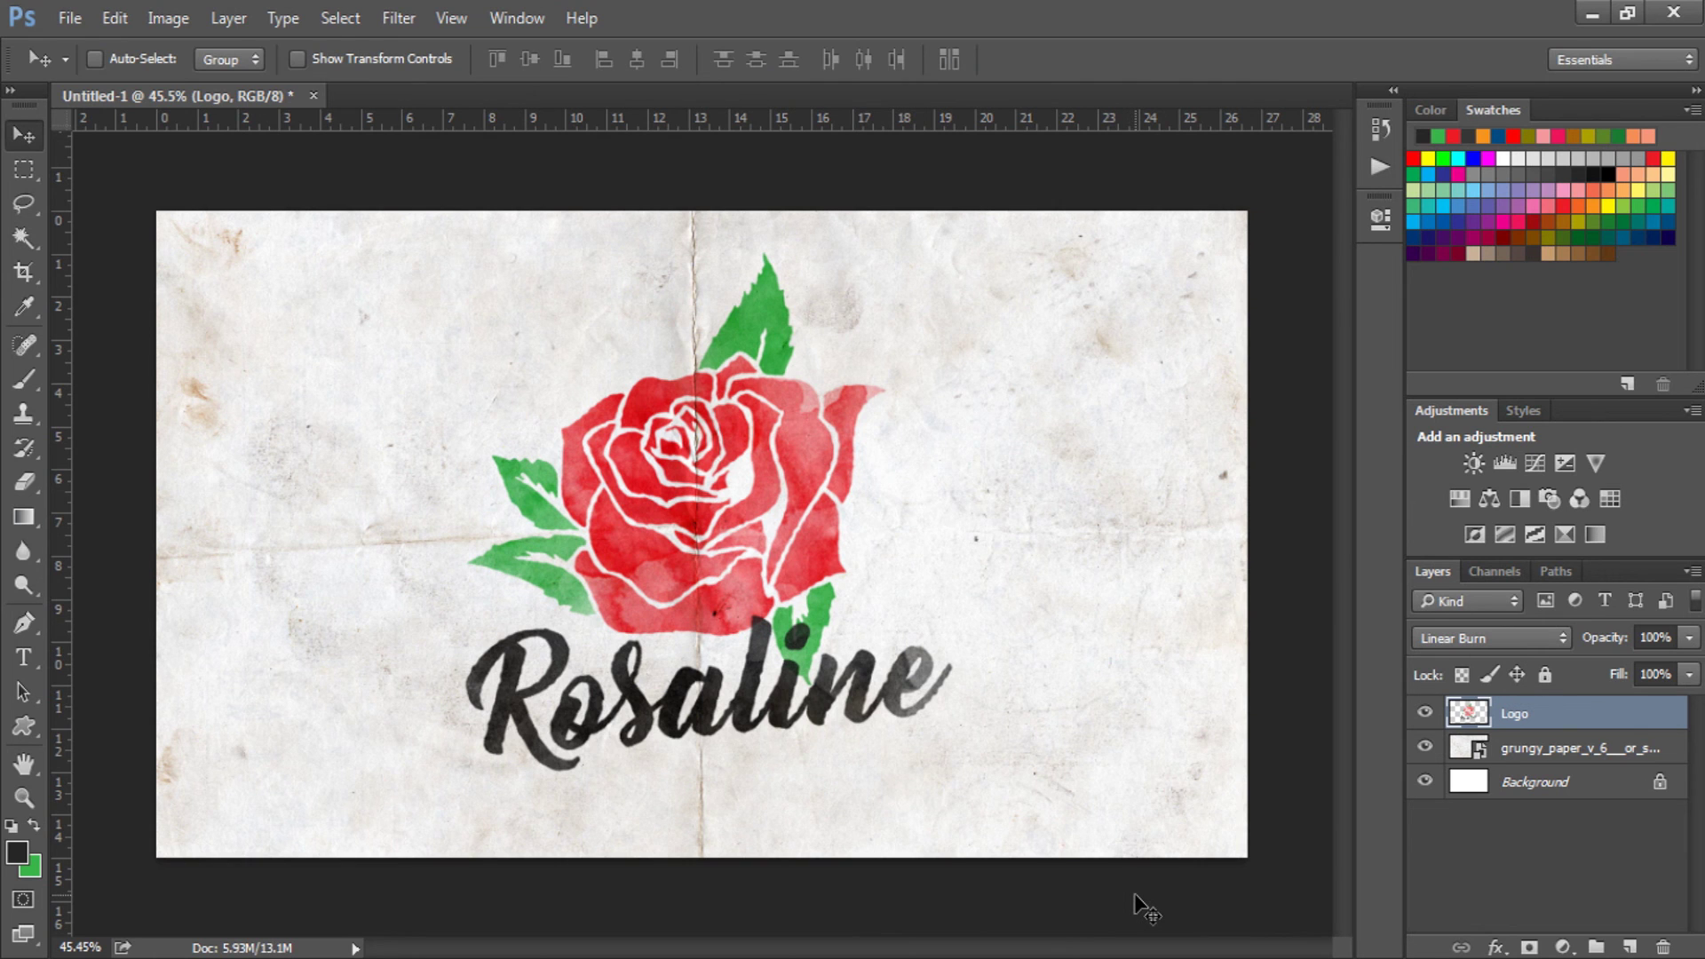